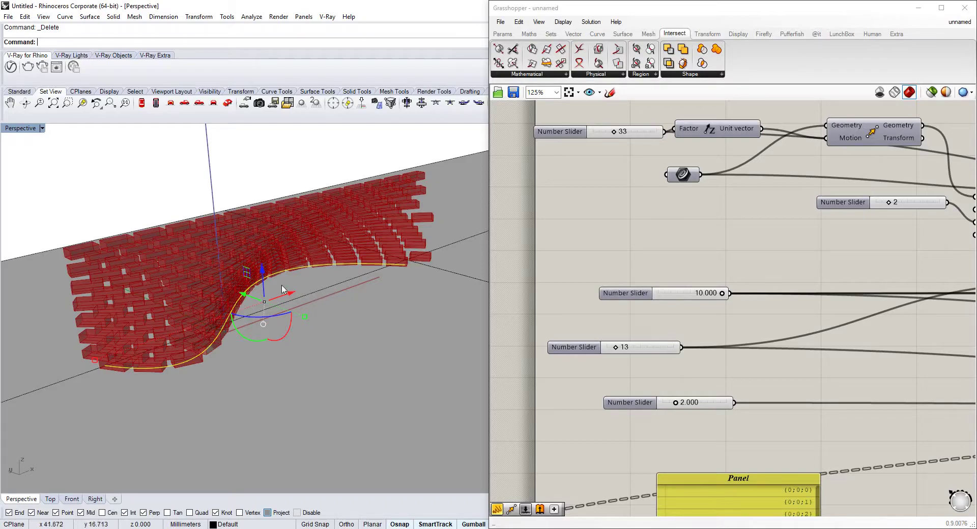
- Turn on the wall base curve's control points with PointsOn and move the point in front of the wall along the Y axis
{"action": "left_click_drag", "start_coordinate": [251, 296], "coordinate": [247, 295]}
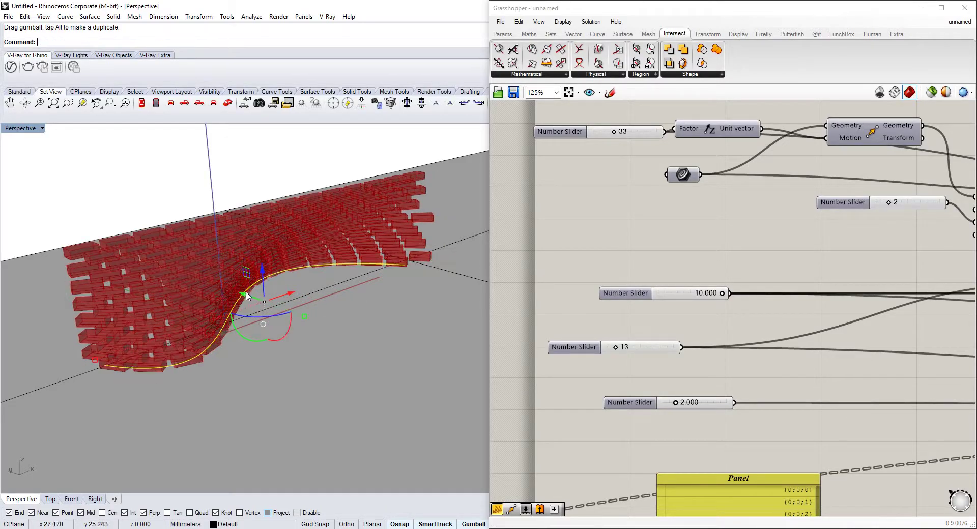
{"action": "type", "text": "PointsOn"}
{"action": "key", "text": "Return"}
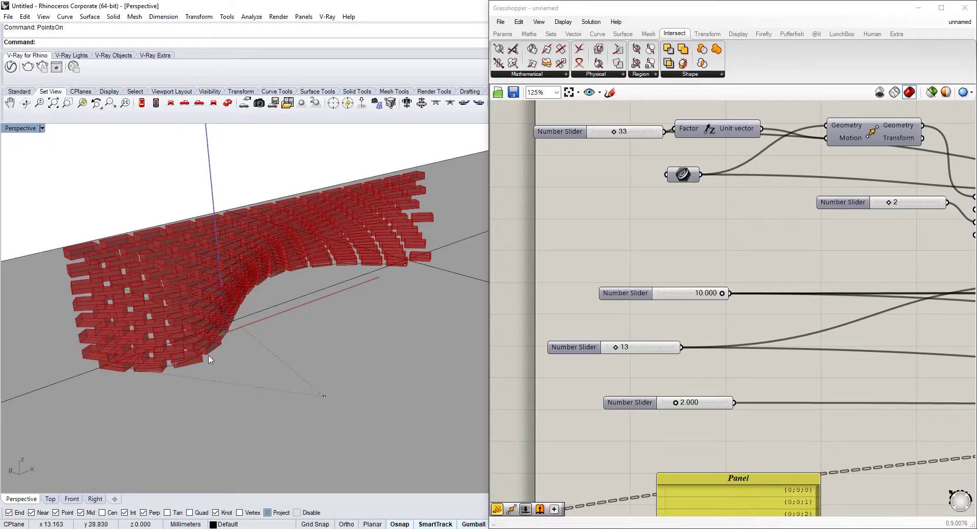
{"action": "left_click", "coordinate": [323, 396]}
{"action": "left_click", "coordinate": [347, 422]}
{"action": "left_click_drag", "start_coordinate": [344, 389], "coordinate": [112, 320]}
- Move another control point of the base curve sideways to change the wall's bend
{"action": "right_click_drag", "start_coordinate": [114, 321], "coordinate": [165, 300]}
{"action": "left_click", "coordinate": [288, 416]}
{"action": "left_click_drag", "start_coordinate": [296, 406], "coordinate": [319, 341]}
{"action": "right_click_drag", "start_coordinate": [319, 341], "coordinate": [229, 325]}
{"action": "left_click_drag", "start_coordinate": [193, 300], "coordinate": [99, 341]}
{"action": "right_click_drag", "start_coordinate": [140, 329], "coordinate": [236, 344]}
{"action": "right_click_drag", "start_coordinate": [356, 325], "coordinate": [210, 339], "text": "shift"}
- Select the control point far out from the wall and move it along the Y axis to the wall's opposite side
{"action": "left_click", "coordinate": [31, 295]}
{"action": "left_click", "coordinate": [23, 301]}
{"action": "left_click", "coordinate": [50, 326]}
{"action": "right_click_drag", "start_coordinate": [42, 299], "coordinate": [172, 289], "text": "shift"}
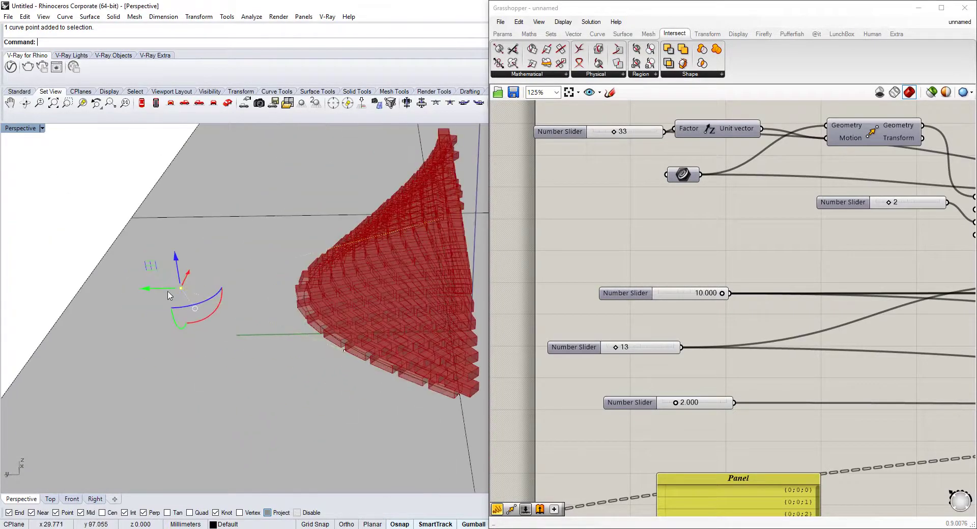
{"action": "scroll", "coordinate": [149, 288], "scroll_direction": "down", "scroll_amount": 6}
{"action": "left_click_drag", "start_coordinate": [148, 291], "coordinate": [338, 291]}
{"action": "scroll", "coordinate": [316, 286], "scroll_direction": "up", "scroll_amount": 4}
{"action": "mouse_move", "coordinate": [312, 285]}
{"action": "right_mouse_down"}
{"action": "mouse_move", "coordinate": [306, 256]}
{"action": "mouse_move", "coordinate": [386, 258]}
{"action": "mouse_move", "coordinate": [284, 272]}
{"action": "mouse_move", "coordinate": [286, 261]}
{"action": "mouse_move", "coordinate": [323, 274]}
{"action": "right_mouse_up"}
{"action": "scroll", "coordinate": [314, 255], "scroll_direction": "up", "scroll_amount": 2}
{"action": "scroll", "coordinate": [337, 276], "scroll_direction": "up", "scroll_amount": 3}
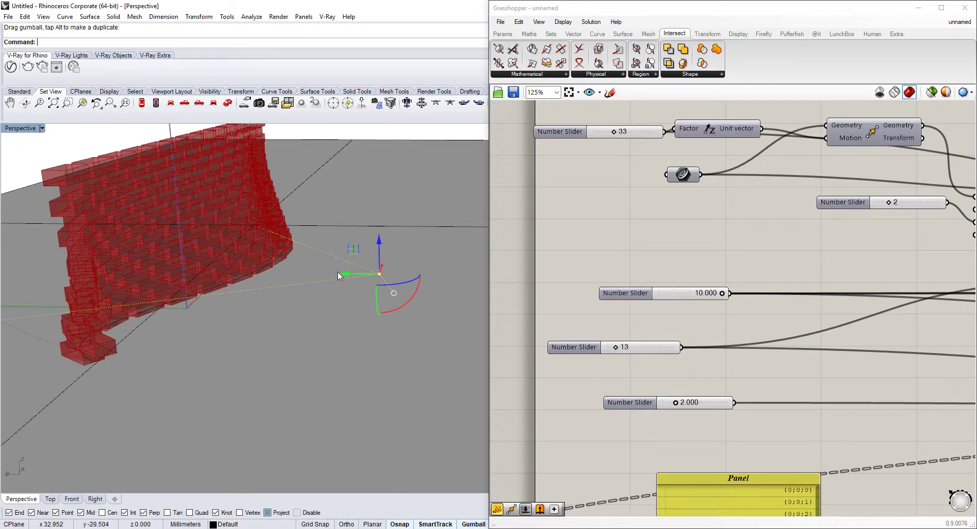
- Examine the rendered brick wall enlarged in the V-Ray frame buffer, then minimize the render window
{"action": "mouse_move", "coordinate": [288, 528]}
{"action": "left_click", "coordinate": [351, 489]}
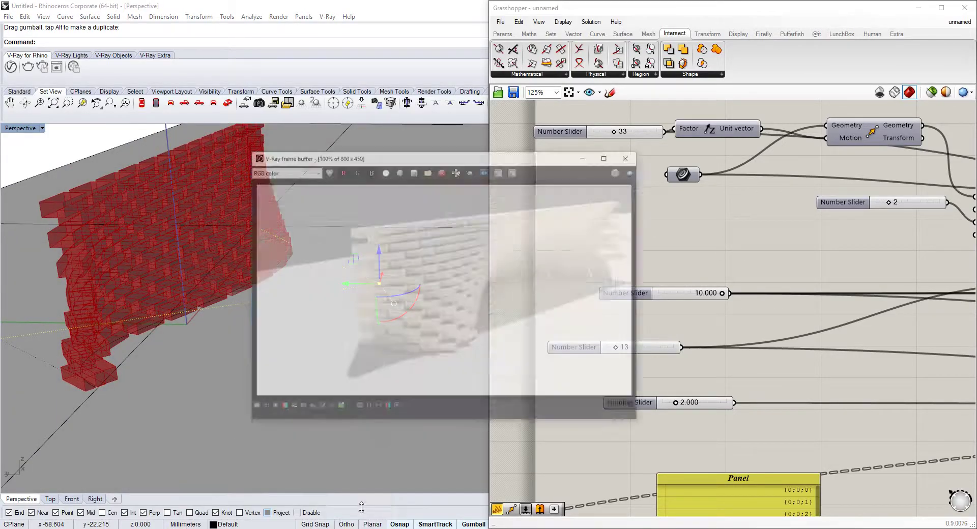
{"action": "scroll", "coordinate": [571, 218], "scroll_direction": "up", "scroll_amount": 2}
{"action": "scroll", "coordinate": [568, 213], "scroll_direction": "down", "scroll_amount": 2}
{"action": "left_click", "coordinate": [630, 119]}
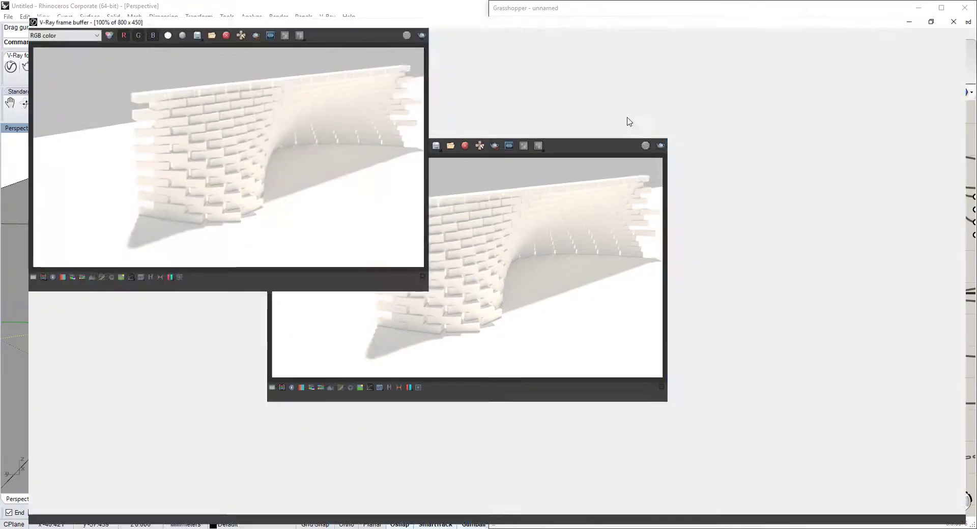
{"action": "scroll", "coordinate": [550, 218], "scroll_direction": "up", "scroll_amount": 2}
{"action": "scroll", "coordinate": [549, 217], "scroll_direction": "down", "scroll_amount": 1}
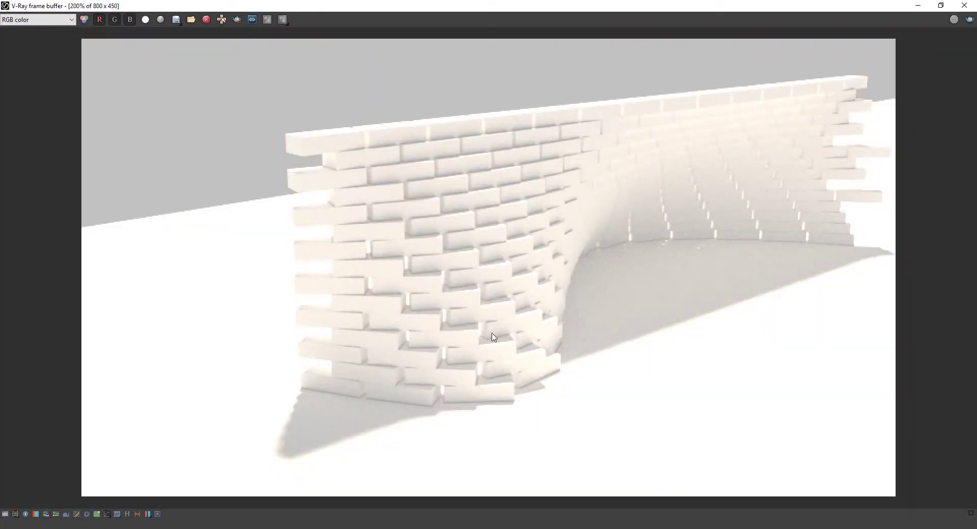
{"action": "left_click", "coordinate": [917, 7]}
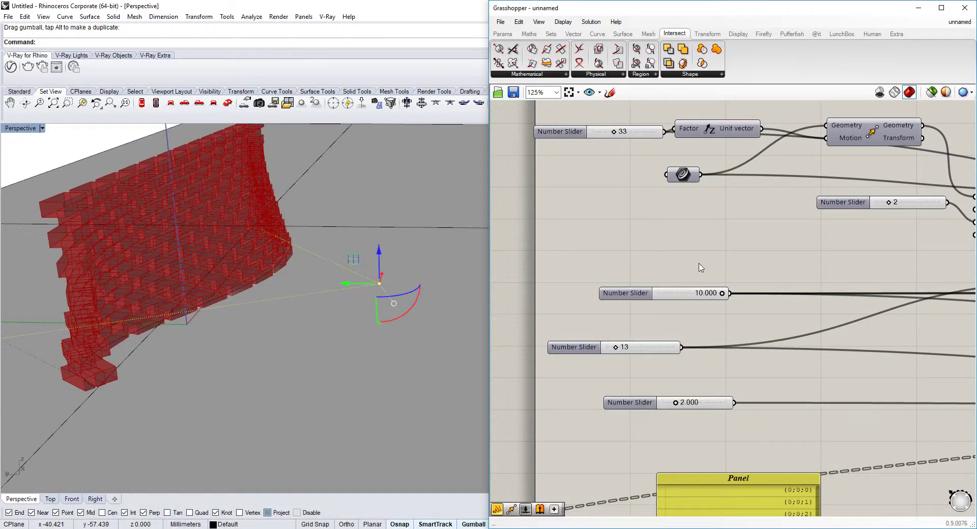
- Try a lower value on the 10.000 slider and set it back to 10.000
{"action": "right_click_drag", "start_coordinate": [724, 287], "coordinate": [700, 264]}
{"action": "scroll", "coordinate": [700, 265], "scroll_direction": "up", "scroll_amount": 1}
{"action": "mouse_move", "coordinate": [698, 274]}
{"action": "left_mouse_down"}
{"action": "mouse_move", "coordinate": [667, 275]}
{"action": "mouse_move", "coordinate": [688, 272]}
{"action": "left_mouse_up"}
{"action": "right_click_drag", "start_coordinate": [316, 288], "coordinate": [274, 308]}
{"action": "mouse_move", "coordinate": [687, 271]}
{"action": "left_mouse_down"}
{"action": "mouse_move", "coordinate": [675, 275]}
{"action": "mouse_move", "coordinate": [702, 271]}
{"action": "left_mouse_up"}
- Set the slider reading 13 to 11 and the slider reading 2.000 to 1.808
{"action": "mouse_move", "coordinate": [563, 340]}
{"action": "left_mouse_down"}
{"action": "mouse_move", "coordinate": [578, 338]}
{"action": "mouse_move", "coordinate": [563, 343]}
{"action": "left_mouse_up"}
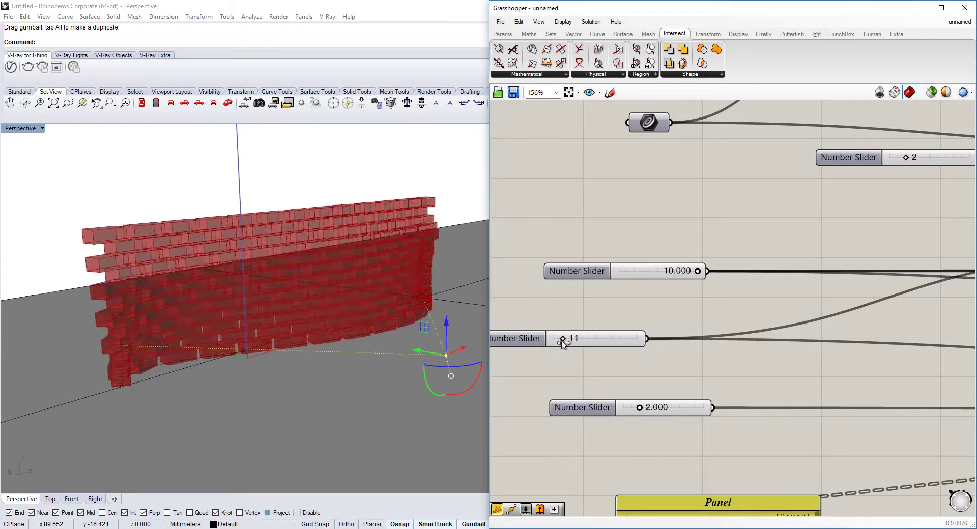
{"action": "mouse_move", "coordinate": [638, 412]}
{"action": "left_mouse_down"}
{"action": "mouse_move", "coordinate": [678, 410]}
{"action": "mouse_move", "coordinate": [619, 410]}
{"action": "mouse_move", "coordinate": [679, 410]}
{"action": "mouse_move", "coordinate": [626, 410]}
{"action": "mouse_move", "coordinate": [638, 410]}
{"action": "left_mouse_up"}
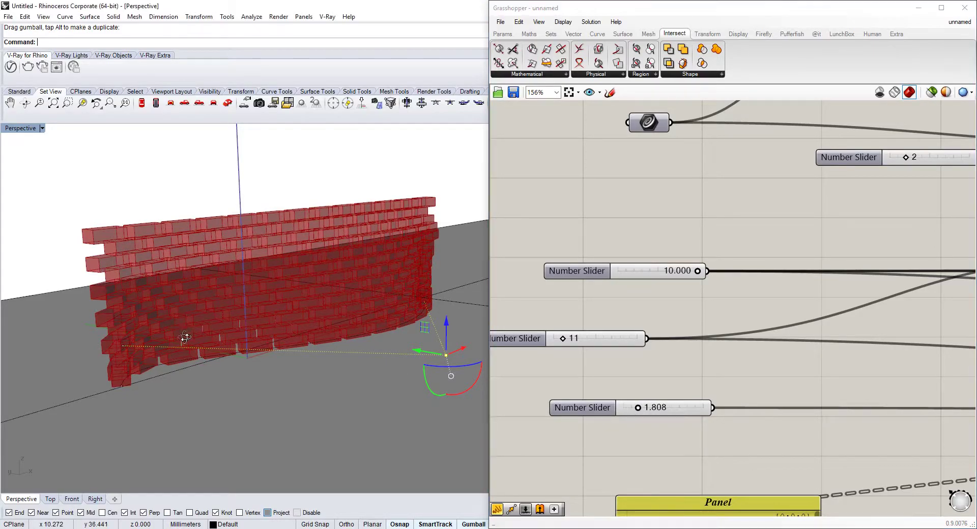
{"action": "scroll", "coordinate": [185, 338], "scroll_direction": "up", "scroll_amount": 5}
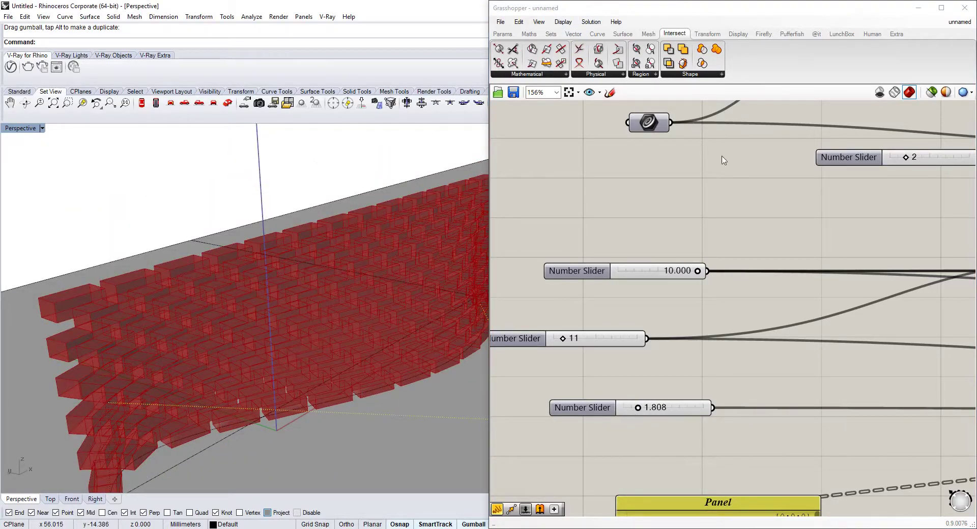
- Create a new empty Grasshopper document and deselect the curve's control point in Rhino
{"action": "right_click_drag", "start_coordinate": [774, 184], "coordinate": [758, 226]}
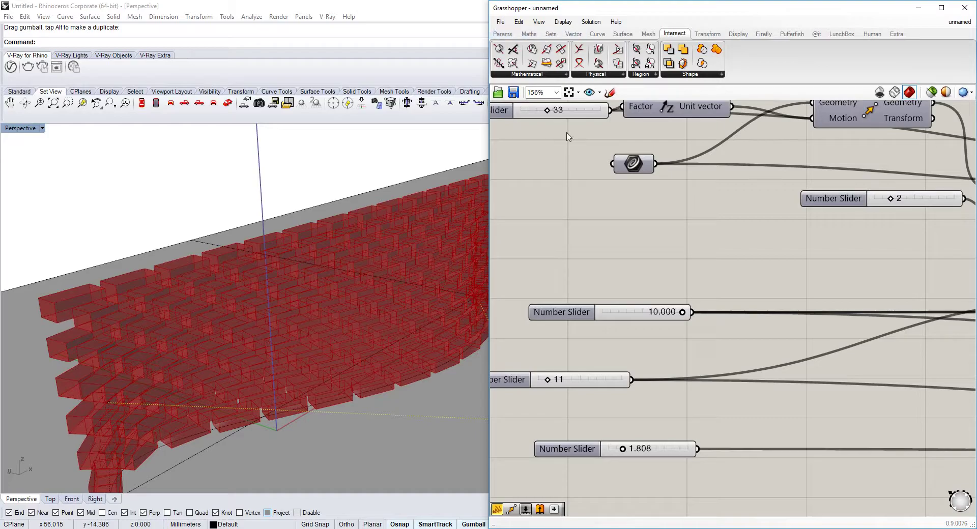
{"action": "left_click", "coordinate": [501, 21]}
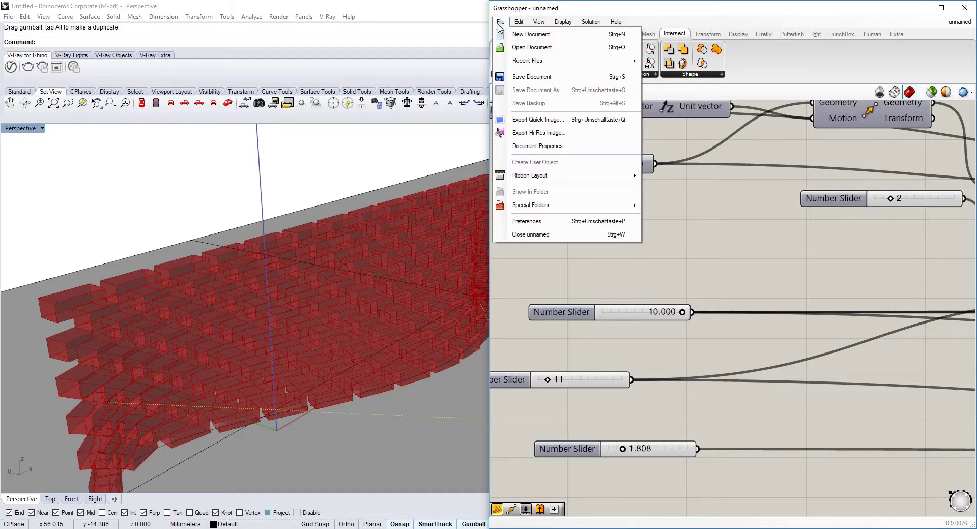
{"action": "left_click", "coordinate": [510, 35]}
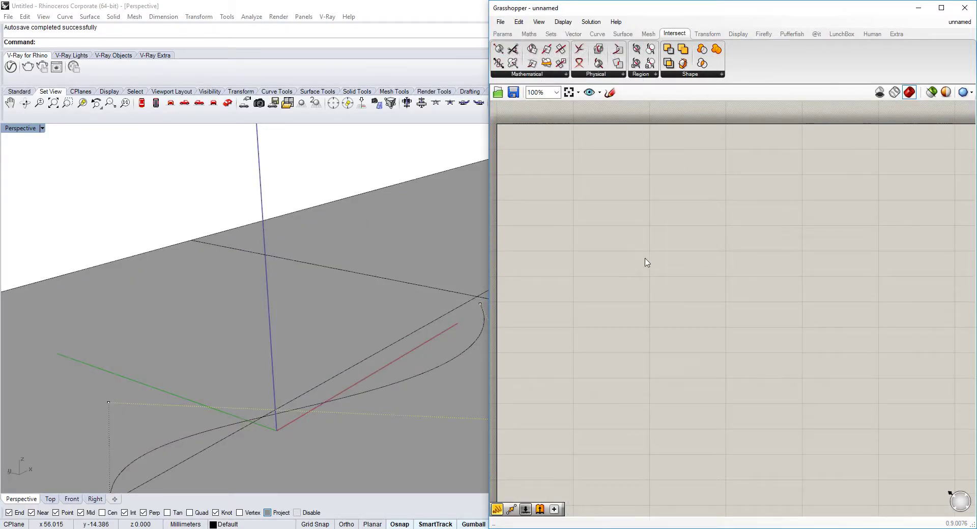
{"action": "left_click", "coordinate": [307, 169]}
{"action": "right_click_drag", "start_coordinate": [609, 199], "coordinate": [633, 220]}
{"action": "scroll", "coordinate": [608, 187], "scroll_direction": "up", "scroll_amount": 2}
{"action": "scroll", "coordinate": [608, 187], "scroll_direction": "down", "scroll_amount": 2}
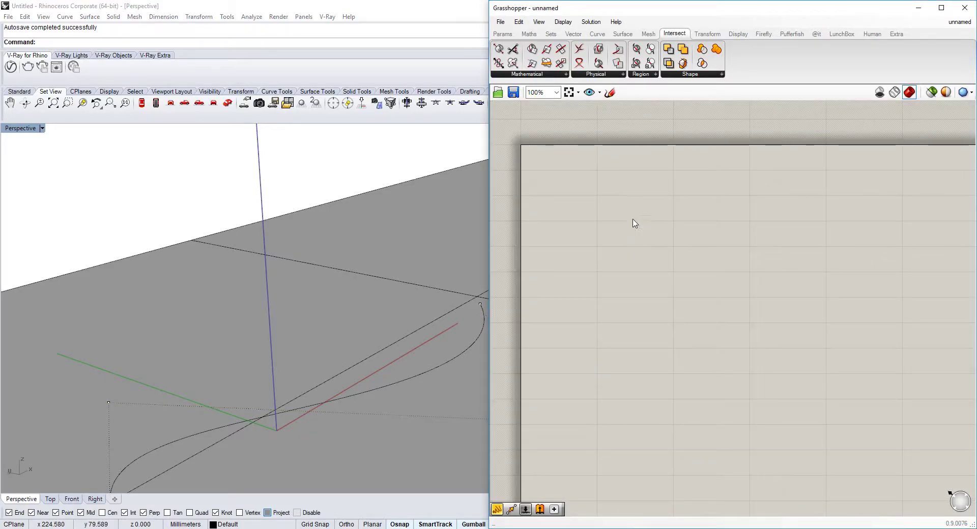
- Start a freehand sketch on the empty canvas and draw a wavy black base curve with line width 3
{"action": "left_click", "coordinate": [609, 93]}
{"action": "scroll", "coordinate": [602, 211], "scroll_direction": "down", "scroll_amount": 2}
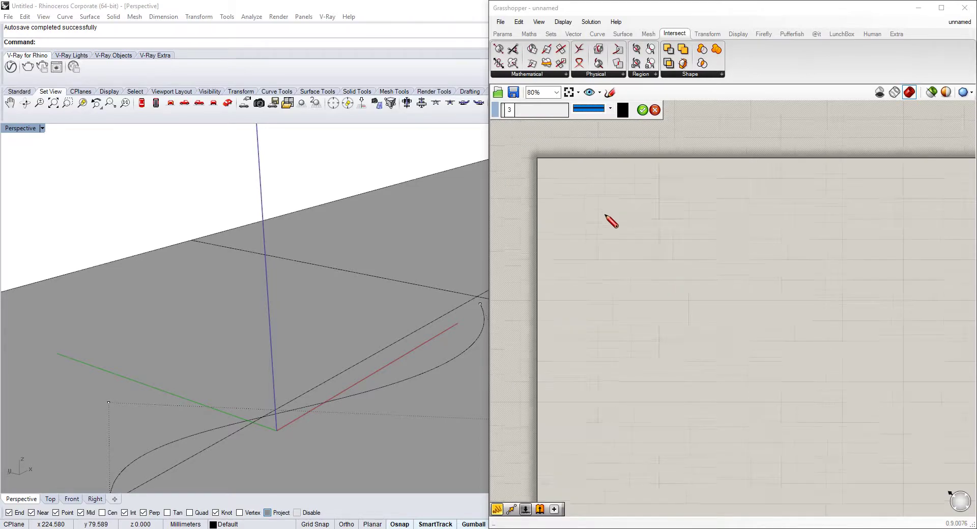
{"action": "scroll", "coordinate": [646, 294], "scroll_direction": "up", "scroll_amount": 2}
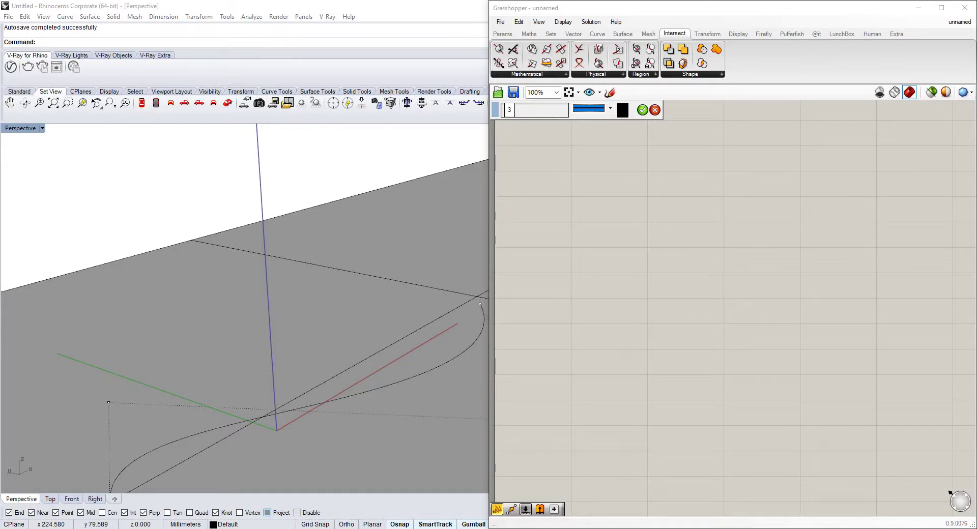
{"action": "mouse_move", "coordinate": [566, 276]}
{"action": "left_mouse_down"}
{"action": "mouse_move", "coordinate": [598, 265]}
{"action": "mouse_move", "coordinate": [691, 304]}
{"action": "mouse_move", "coordinate": [827, 309]}
{"action": "mouse_move", "coordinate": [883, 279]}
{"action": "left_mouse_up"}
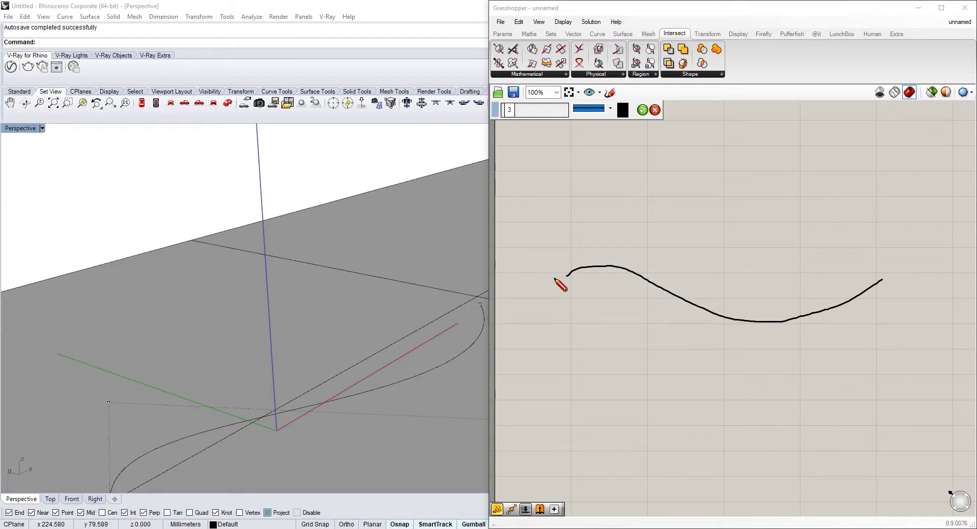
- Mark four points along the sketched base curve with crosses and draw an upward arrow from the curve's start
{"action": "left_click_drag", "start_coordinate": [576, 276], "coordinate": [591, 265]}
{"action": "left_click_drag", "start_coordinate": [582, 267], "coordinate": [604, 276]}
{"action": "left_click_drag", "start_coordinate": [751, 329], "coordinate": [760, 320]}
{"action": "left_click_drag", "start_coordinate": [755, 320], "coordinate": [784, 328]}
{"action": "left_click_drag", "start_coordinate": [866, 282], "coordinate": [877, 292]}
{"action": "mouse_move", "coordinate": [667, 300]}
{"action": "left_mouse_down"}
{"action": "mouse_move", "coordinate": [684, 288]}
{"action": "mouse_move", "coordinate": [685, 302]}
{"action": "left_mouse_up"}
{"action": "mouse_move", "coordinate": [569, 271]}
{"action": "left_mouse_down"}
{"action": "mouse_move", "coordinate": [564, 184]}
{"action": "mouse_move", "coordinate": [573, 193]}
{"action": "left_mouse_up"}
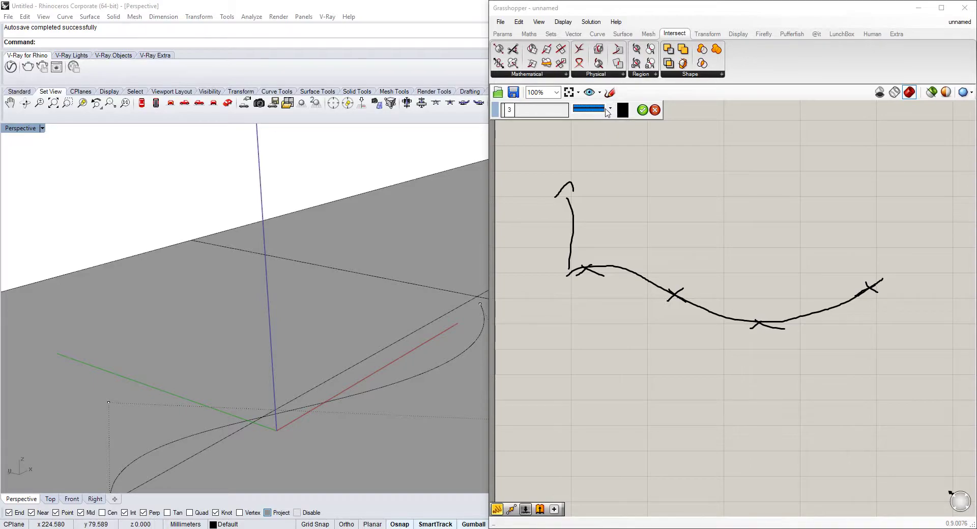
- In red, draw a straight line across from the arrow's tip and an upward arrow from the base curve's end, finishing the sketch
{"action": "left_click", "coordinate": [621, 110]}
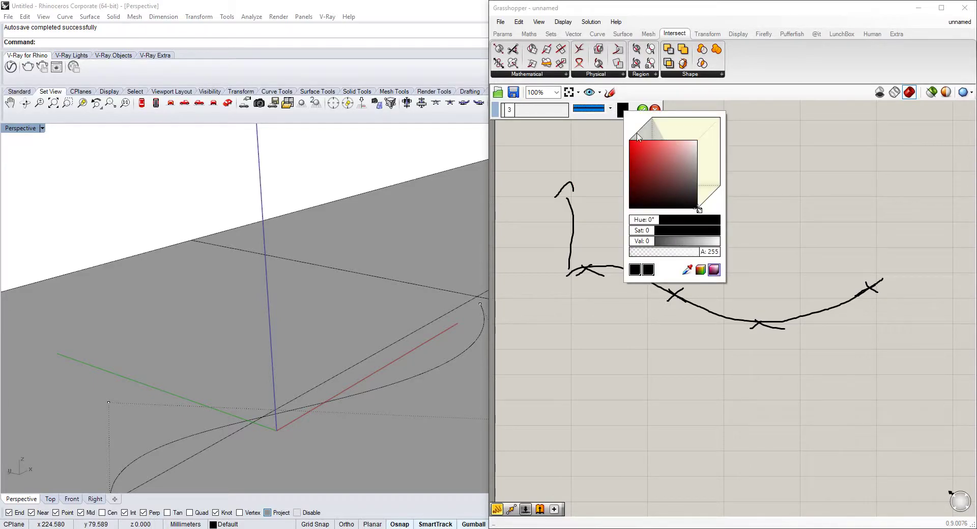
{"action": "left_click", "coordinate": [651, 155]}
{"action": "left_click_drag", "start_coordinate": [568, 183], "coordinate": [890, 200]}
{"action": "left_click_drag", "start_coordinate": [878, 286], "coordinate": [892, 202]}
{"action": "left_click", "coordinate": [643, 110]}
- In a new dark blue sketch, draw three wavy intermediate curves between the straight red line and the black base curve
{"action": "left_click", "coordinate": [609, 93]}
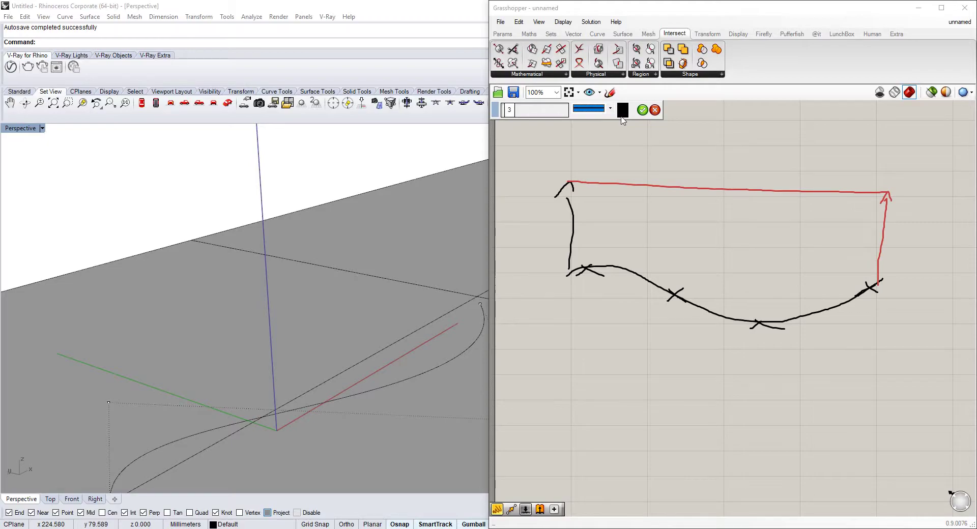
{"action": "left_click", "coordinate": [626, 113]}
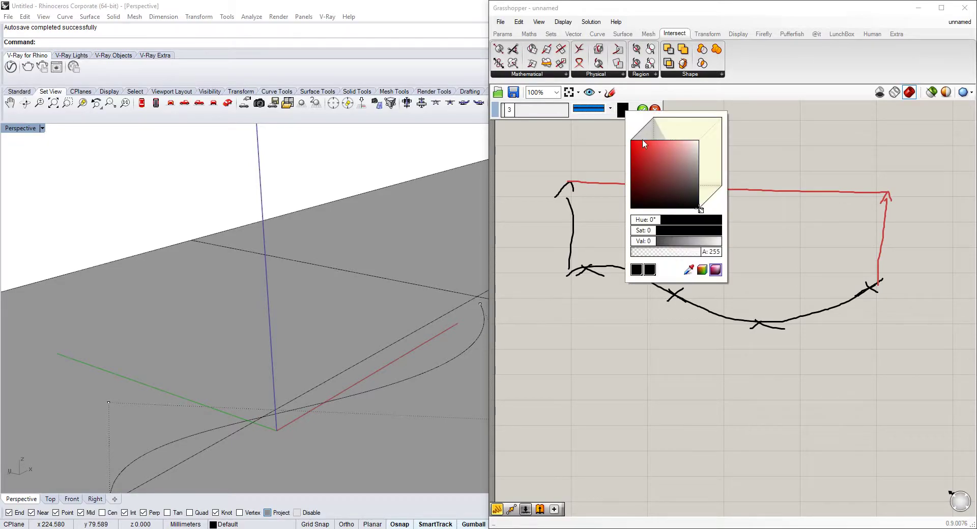
{"action": "left_click_drag", "start_coordinate": [698, 211], "coordinate": [713, 198]}
{"action": "left_click_drag", "start_coordinate": [675, 178], "coordinate": [672, 169]}
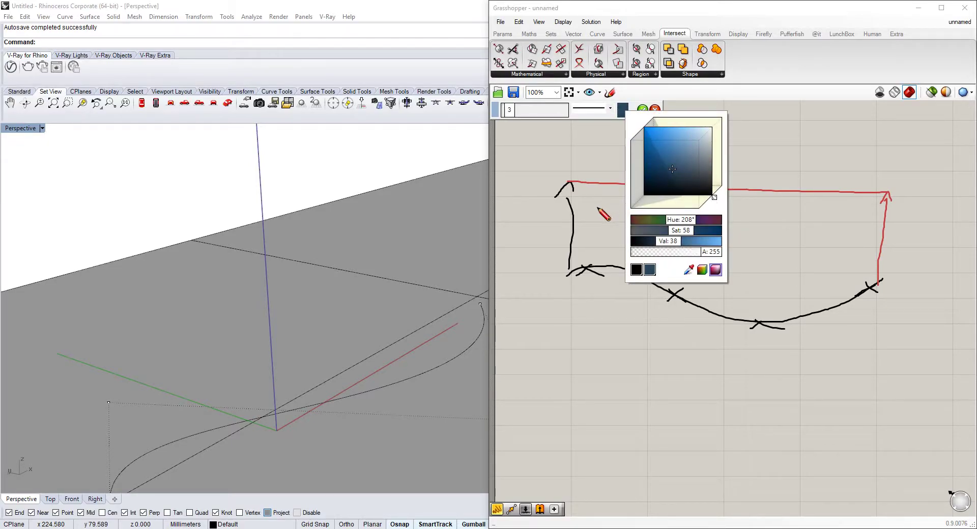
{"action": "mouse_move", "coordinate": [576, 200]}
{"action": "left_mouse_down"}
{"action": "mouse_move", "coordinate": [819, 222]}
{"action": "mouse_move", "coordinate": [874, 214]}
{"action": "left_mouse_up"}
{"action": "mouse_move", "coordinate": [573, 238]}
{"action": "left_mouse_down"}
{"action": "mouse_move", "coordinate": [658, 243]}
{"action": "mouse_move", "coordinate": [813, 299]}
{"action": "mouse_move", "coordinate": [872, 263]}
{"action": "left_mouse_up"}
{"action": "mouse_move", "coordinate": [566, 218]}
{"action": "left_mouse_down"}
{"action": "mouse_move", "coordinate": [714, 233]}
{"action": "mouse_move", "coordinate": [824, 260]}
{"action": "mouse_move", "coordinate": [884, 233]}
{"action": "left_mouse_up"}
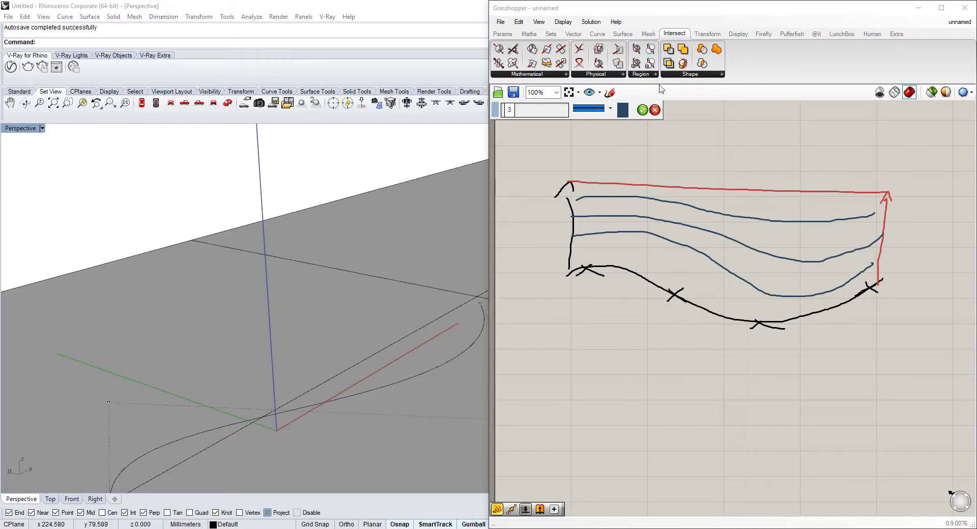
{"action": "left_click", "coordinate": [641, 110]}
- In a new sketch with a dashed black line style, draw short extensions beyond both ends of the upper and lower blue curves
{"action": "left_click", "coordinate": [609, 93]}
{"action": "left_click", "coordinate": [603, 108]}
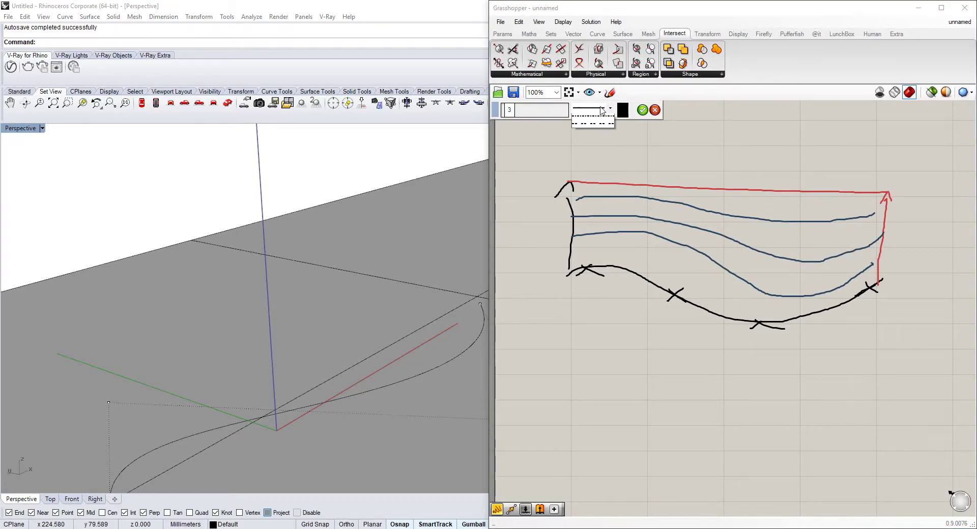
{"action": "left_click", "coordinate": [593, 124]}
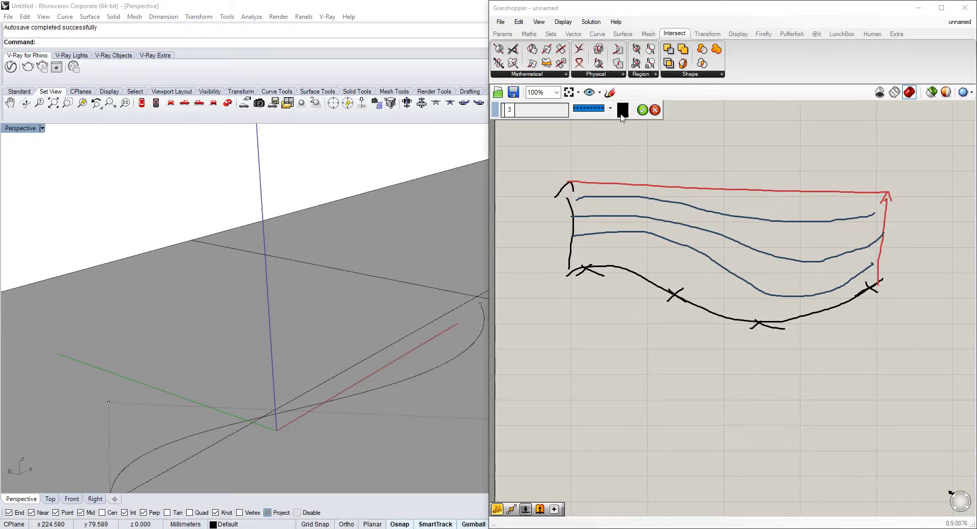
{"action": "left_click", "coordinate": [622, 110]}
{"action": "left_click_drag", "start_coordinate": [573, 199], "coordinate": [539, 203]}
{"action": "left_click_drag", "start_coordinate": [897, 213], "coordinate": [910, 210]}
{"action": "left_click_drag", "start_coordinate": [879, 264], "coordinate": [909, 250]}
{"action": "left_click", "coordinate": [642, 110]}
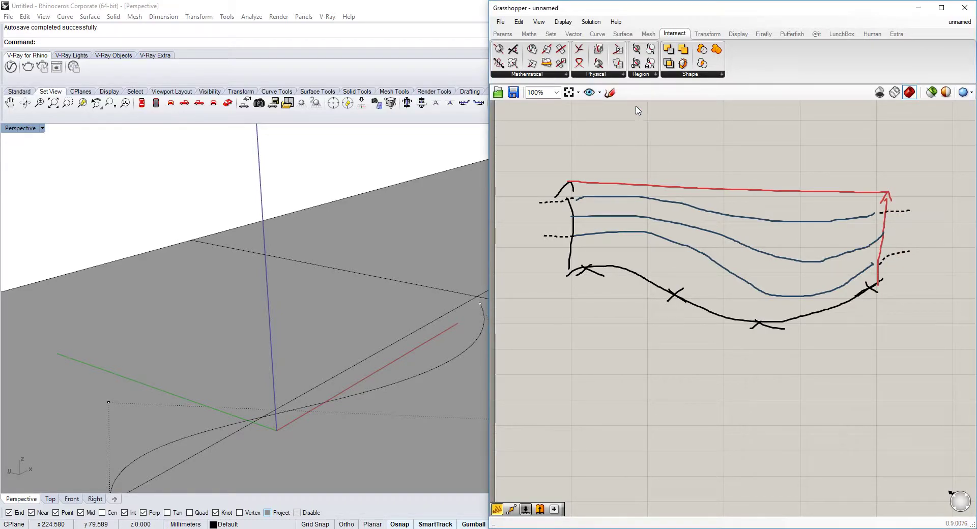
- In a new light blue sketch, outline a brick around the dashed extension at the start of the lowest blue curve
{"action": "left_click", "coordinate": [609, 92]}
{"action": "left_click", "coordinate": [622, 110]}
{"action": "left_click", "coordinate": [660, 154]}
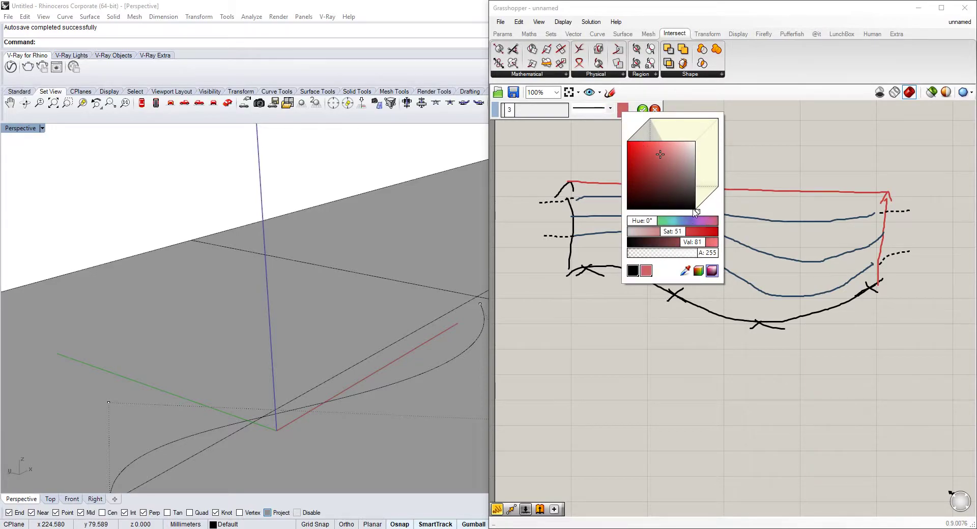
{"action": "left_click", "coordinate": [693, 208]}
{"action": "left_click_drag", "start_coordinate": [696, 211], "coordinate": [709, 199]}
{"action": "left_click", "coordinate": [666, 156]}
{"action": "left_click_drag", "start_coordinate": [666, 155], "coordinate": [663, 152]}
{"action": "mouse_move", "coordinate": [547, 239]}
{"action": "left_mouse_down"}
{"action": "mouse_move", "coordinate": [560, 225]}
{"action": "mouse_move", "coordinate": [588, 227]}
{"action": "mouse_move", "coordinate": [555, 241]}
{"action": "left_mouse_up"}
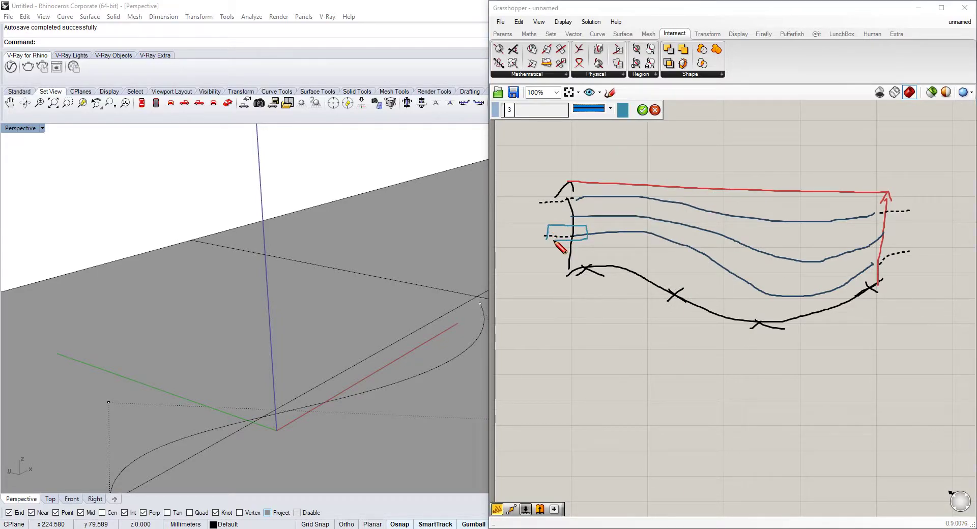
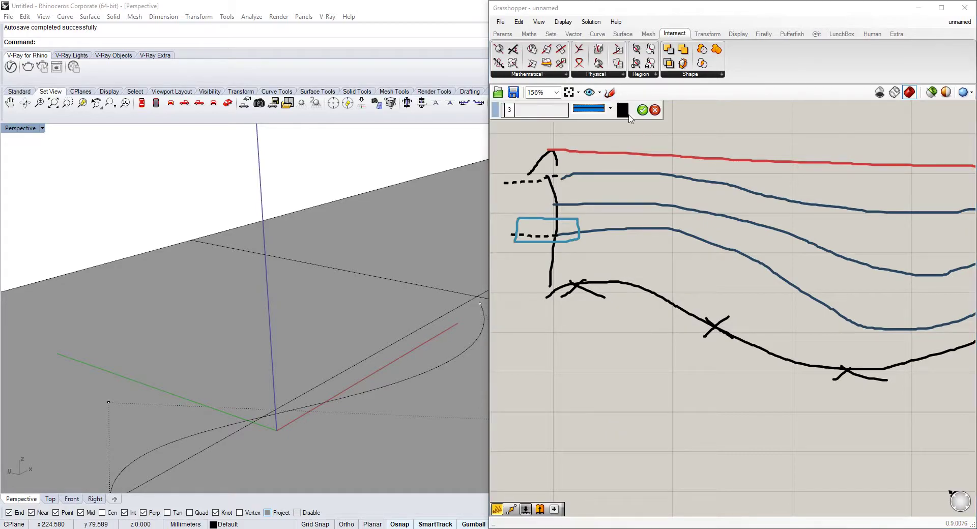
- In dark teal, outline three staggered bricks along the start of the middle and lowest blue curves
{"action": "left_click", "coordinate": [625, 110]}
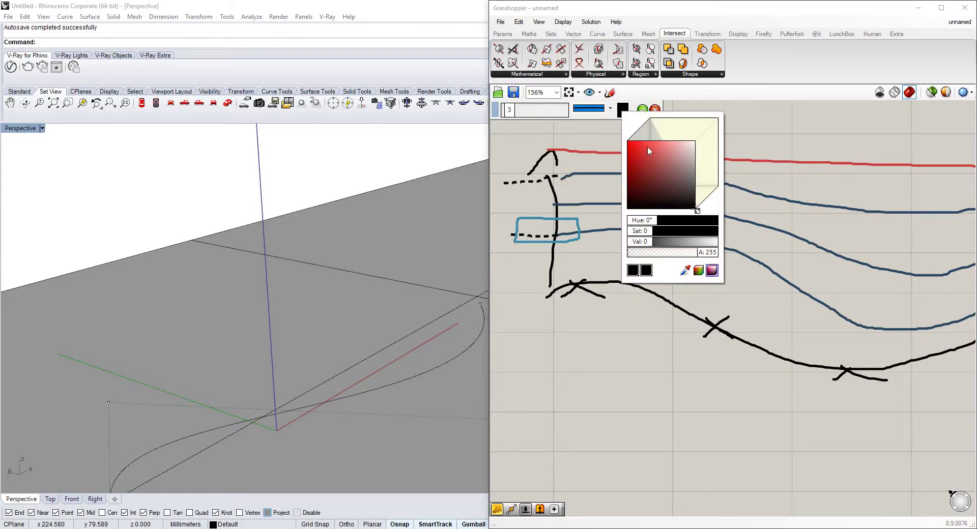
{"action": "left_click_drag", "start_coordinate": [696, 210], "coordinate": [710, 198]}
{"action": "left_click", "coordinate": [669, 167]}
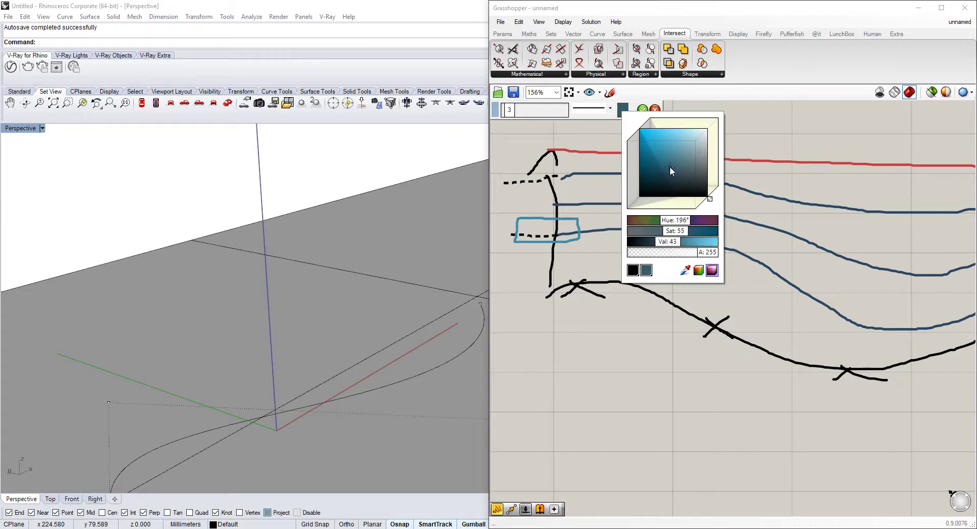
{"action": "left_click", "coordinate": [552, 210]}
{"action": "mouse_move", "coordinate": [552, 210]}
{"action": "left_mouse_down"}
{"action": "mouse_move", "coordinate": [585, 196]}
{"action": "mouse_move", "coordinate": [616, 198]}
{"action": "mouse_move", "coordinate": [604, 213]}
{"action": "mouse_move", "coordinate": [552, 213]}
{"action": "left_mouse_up"}
{"action": "mouse_move", "coordinate": [593, 237]}
{"action": "left_mouse_down"}
{"action": "mouse_move", "coordinate": [619, 220]}
{"action": "mouse_move", "coordinate": [644, 235]}
{"action": "mouse_move", "coordinate": [596, 235]}
{"action": "mouse_move", "coordinate": [654, 195]}
{"action": "mouse_move", "coordinate": [682, 215]}
{"action": "mouse_move", "coordinate": [640, 213]}
{"action": "left_mouse_up"}
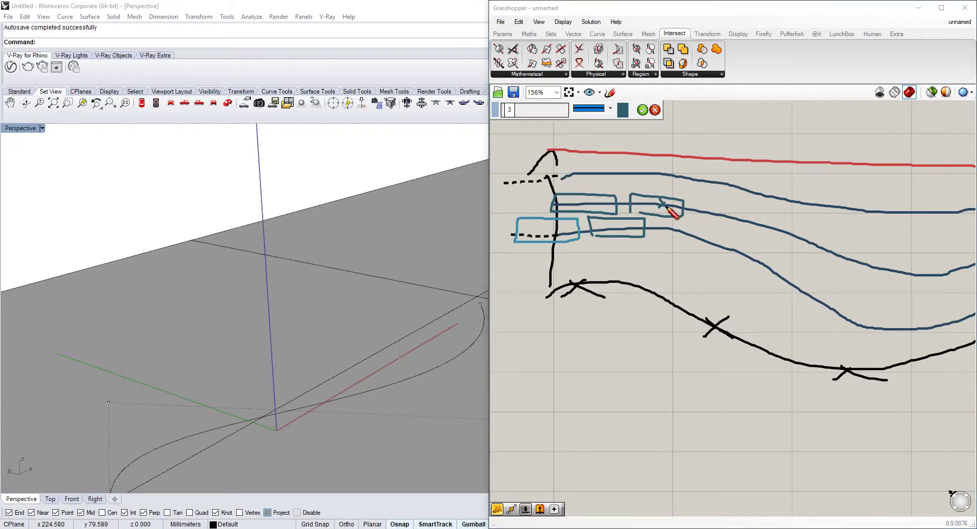
- Draw direction arrows following the middle blue curve and finish the sketch
{"action": "left_click_drag", "start_coordinate": [699, 208], "coordinate": [693, 210]}
{"action": "mouse_move", "coordinate": [763, 228]}
{"action": "left_mouse_down"}
{"action": "mouse_move", "coordinate": [780, 227]}
{"action": "mouse_move", "coordinate": [816, 254]}
{"action": "left_mouse_up"}
{"action": "mouse_move", "coordinate": [910, 283]}
{"action": "left_mouse_down"}
{"action": "mouse_move", "coordinate": [871, 271]}
{"action": "mouse_move", "coordinate": [925, 273]}
{"action": "left_mouse_up"}
{"action": "scroll", "coordinate": [740, 263], "scroll_direction": "down", "scroll_amount": 1}
{"action": "scroll", "coordinate": [740, 263], "scroll_direction": "down", "scroll_amount": 1}
{"action": "scroll", "coordinate": [940, 290], "scroll_direction": "up", "scroll_amount": 1}
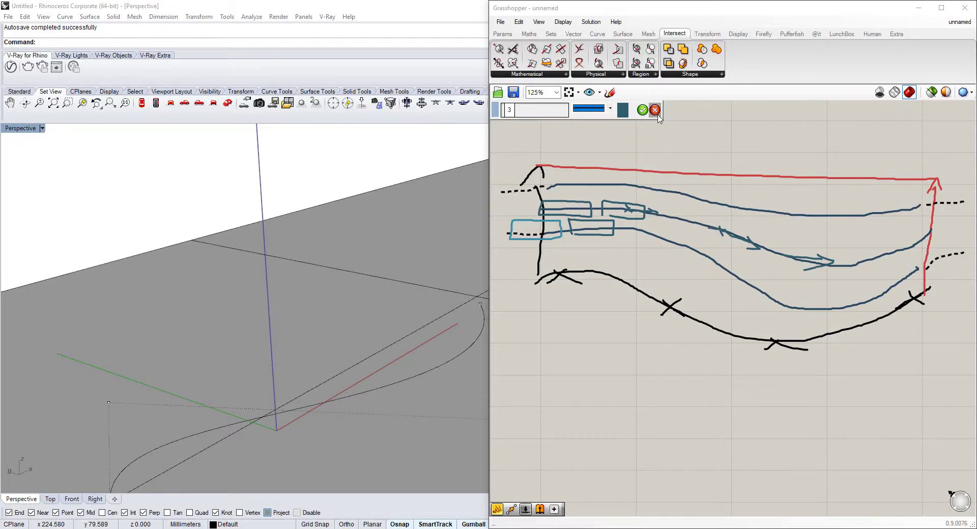
{"action": "left_click", "coordinate": [642, 110]}
{"action": "scroll", "coordinate": [723, 280], "scroll_direction": "down", "scroll_amount": 1}
{"action": "right_click_drag", "start_coordinate": [723, 279], "coordinate": [677, 224]}
{"action": "right_click_drag", "start_coordinate": [684, 300], "coordinate": [650, 217]}
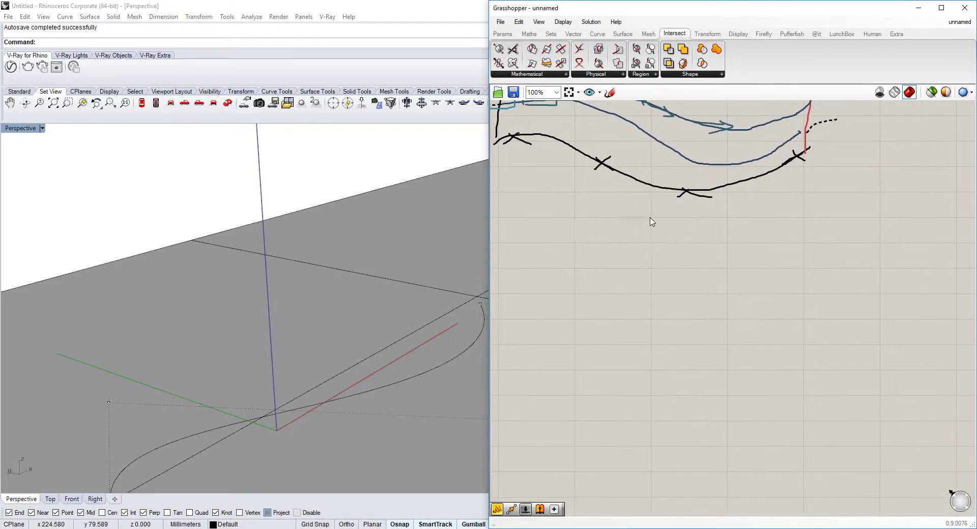
- Add a Curve parameter to the Grasshopper canvas and reference the S-shaped curve from the Rhino viewport
{"action": "right_click_drag", "start_coordinate": [470, 229], "coordinate": [395, 175]}
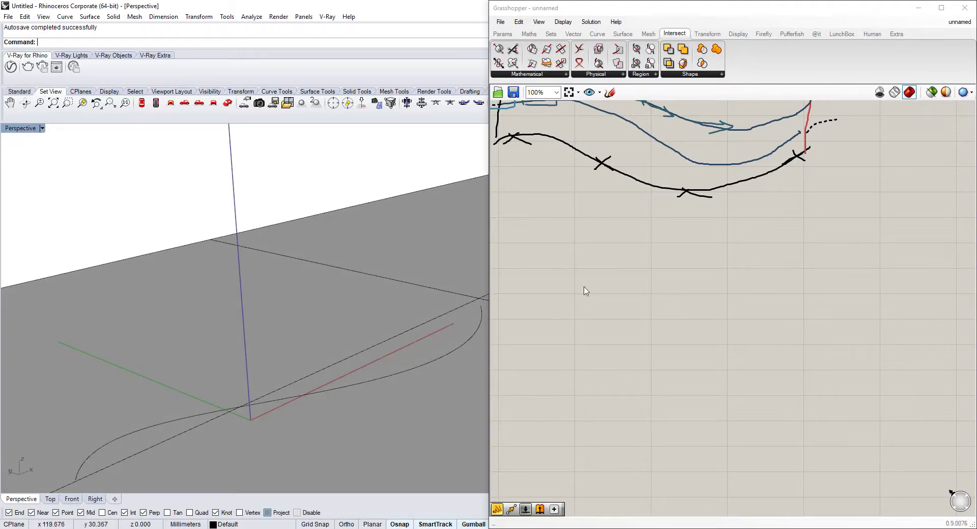
{"action": "double_click", "coordinate": [716, 299]}
{"action": "type", "text": "curve"}
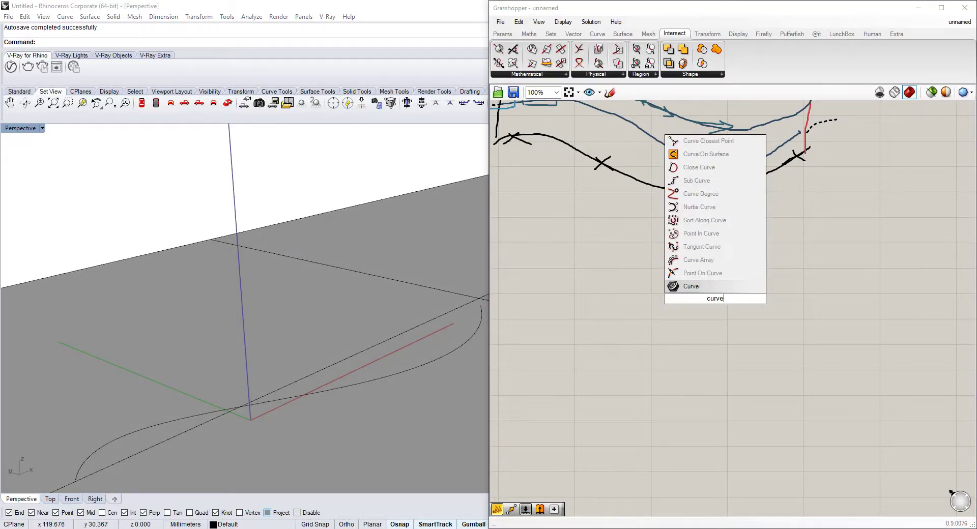
{"action": "left_click", "coordinate": [707, 288]}
{"action": "right_click", "coordinate": [713, 299]}
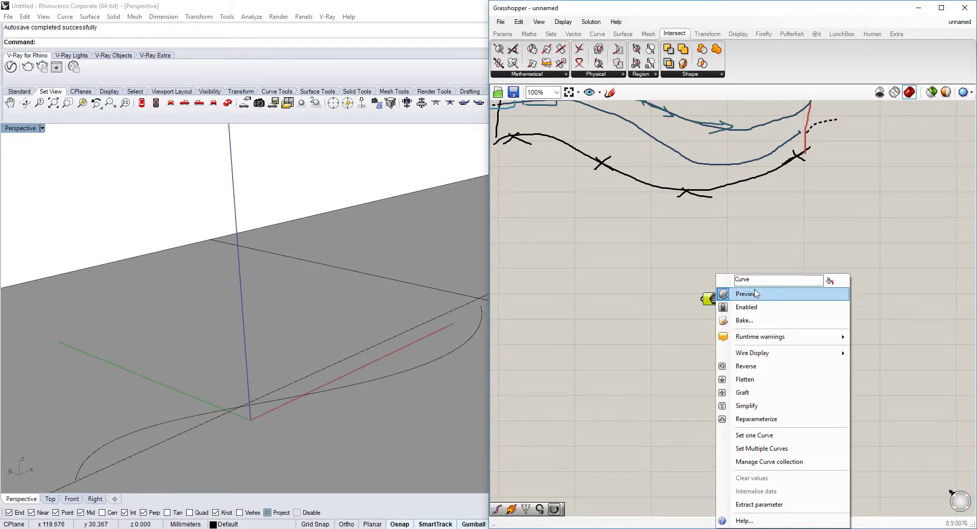
{"action": "left_click", "coordinate": [755, 436]}
{"action": "left_click", "coordinate": [425, 366]}
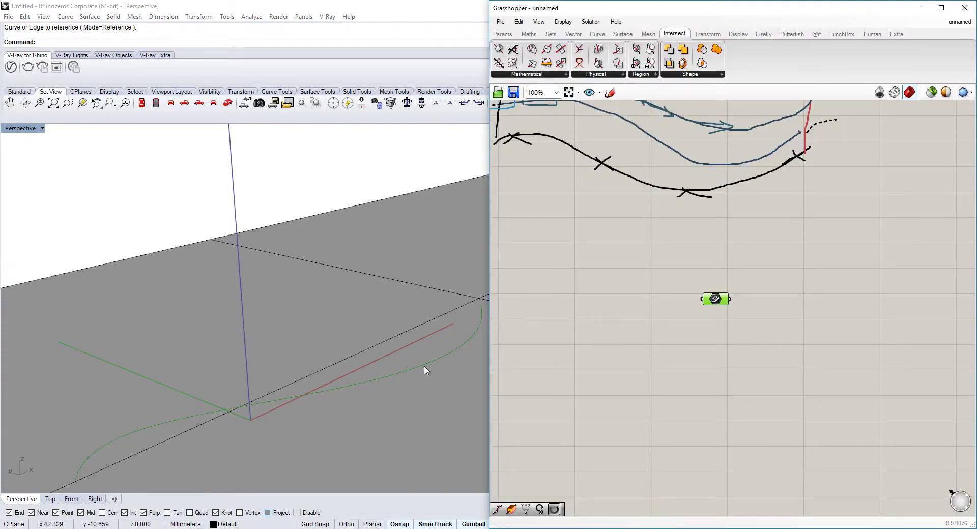
- Remove the ground surface from the Rhino scene, leaving the S-shaped curve
{"action": "left_click", "coordinate": [427, 293]}
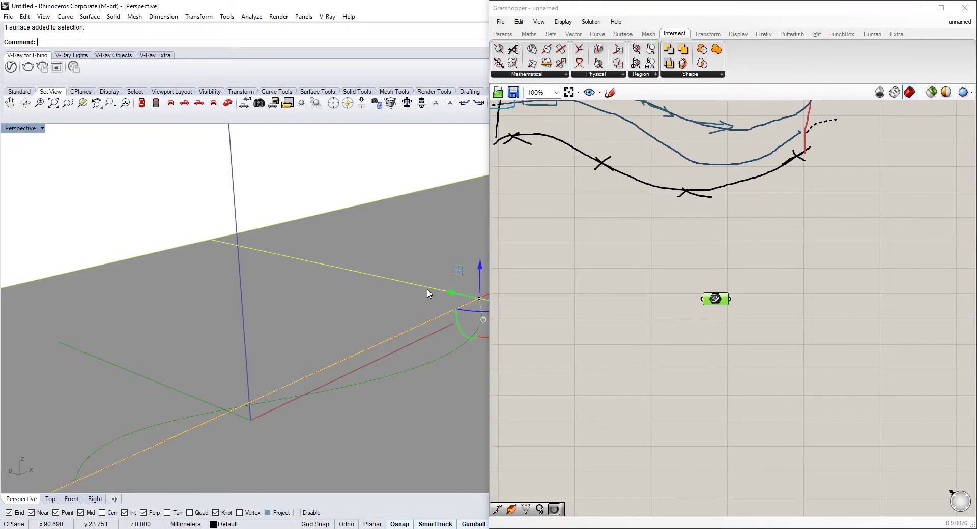
{"action": "key", "text": "Return"}
{"action": "right_click_drag", "start_coordinate": [391, 290], "coordinate": [355, 253], "text": "shift"}
{"action": "left_click", "coordinate": [364, 321]}
{"action": "key", "text": "Escape"}
- Add a Move component to the canvas below the Curve parameter
{"action": "left_click", "coordinate": [689, 350]}
{"action": "mouse_move", "coordinate": [718, 318]}
{"action": "right_mouse_down"}
{"action": "mouse_move", "coordinate": [691, 298]}
{"action": "mouse_move", "coordinate": [686, 310]}
{"action": "right_mouse_up"}
{"action": "double_click", "coordinate": [714, 327]}
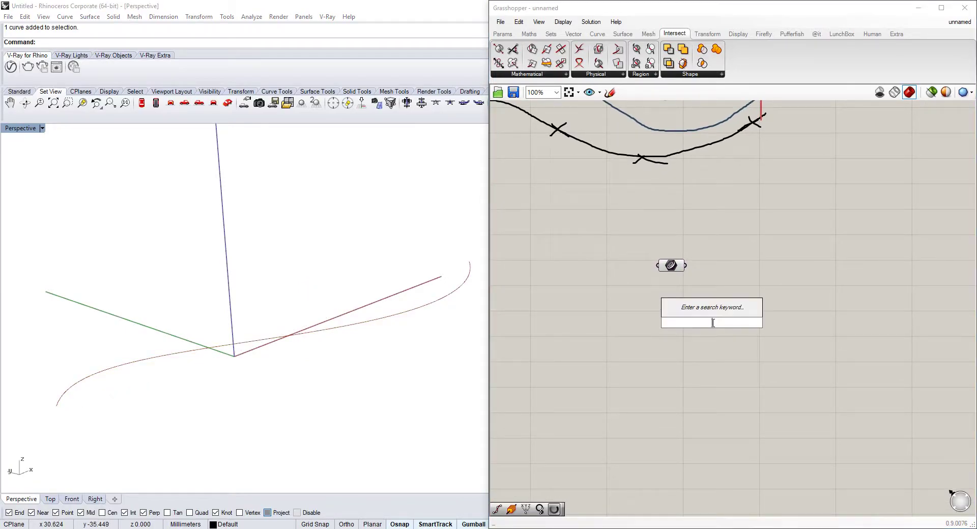
{"action": "type", "text": "move"}
{"action": "left_click", "coordinate": [707, 313]}
- Wire the Curve parameter into Move as geometry and a Unit Z vector with a factor slider of 11 as motion
{"action": "double_click", "coordinate": [552, 340]}
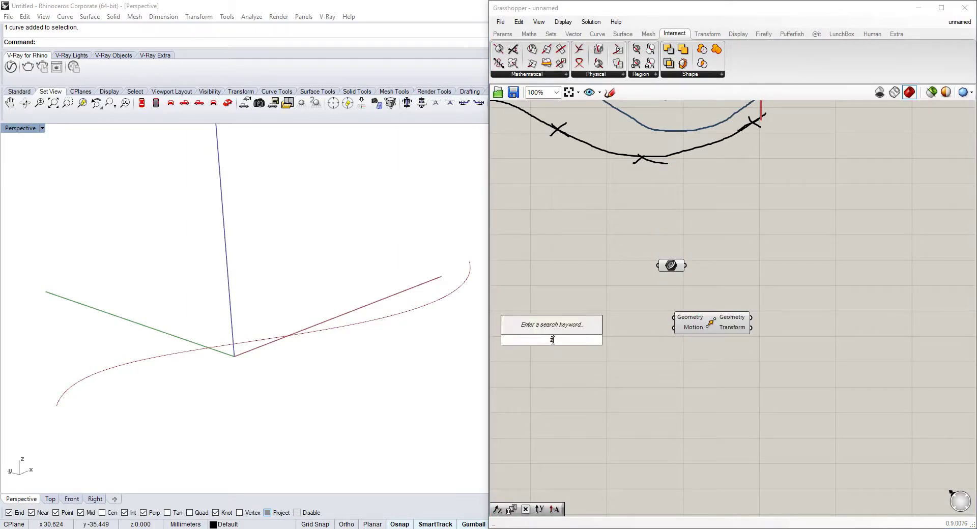
{"action": "type", "text": "z"}
{"action": "left_click", "coordinate": [553, 331]}
{"action": "left_click_drag", "start_coordinate": [568, 342], "coordinate": [685, 266]}
{"action": "left_click", "coordinate": [555, 343]}
{"action": "double_click", "coordinate": [554, 344]}
{"action": "type", "text": "11"}
{"action": "left_click", "coordinate": [562, 335]}
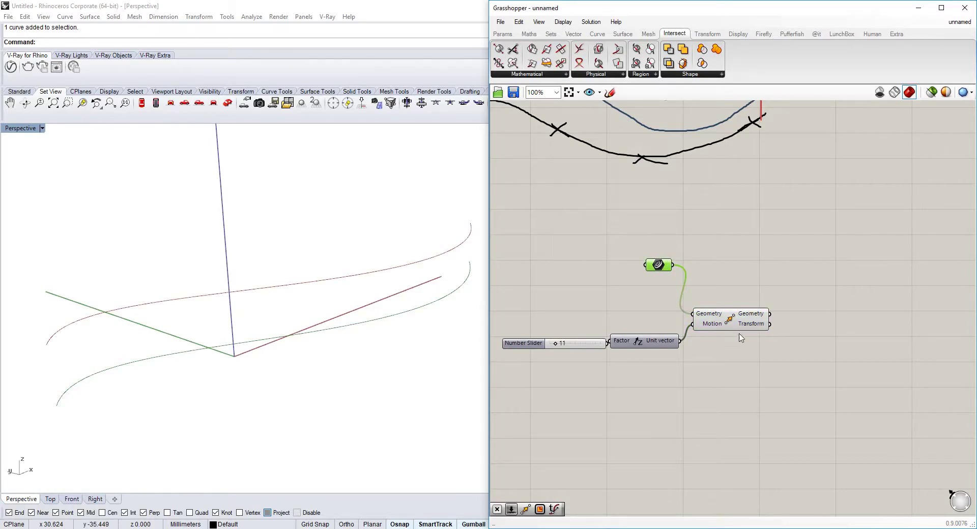
- Toggle component icons and full names off and back on to compare how the components are displayed
{"action": "scroll", "coordinate": [752, 299], "scroll_direction": "up", "scroll_amount": 3}
{"action": "scroll", "coordinate": [735, 273], "scroll_direction": "up", "scroll_amount": 3}
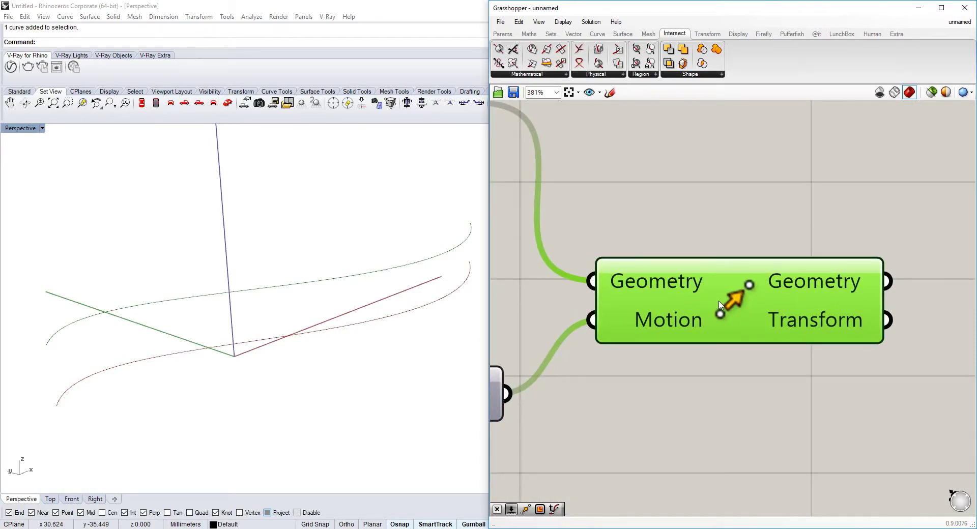
{"action": "scroll", "coordinate": [720, 304], "scroll_direction": "down", "scroll_amount": 2}
{"action": "scroll", "coordinate": [686, 237], "scroll_direction": "down", "scroll_amount": 1}
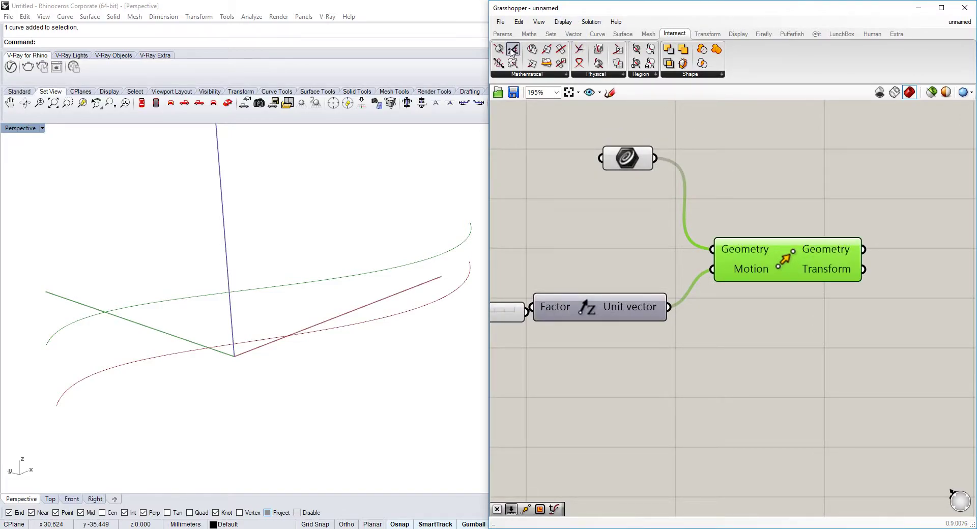
{"action": "scroll", "coordinate": [713, 218], "scroll_direction": "up", "scroll_amount": 1}
{"action": "right_click_drag", "start_coordinate": [711, 215], "coordinate": [724, 241]}
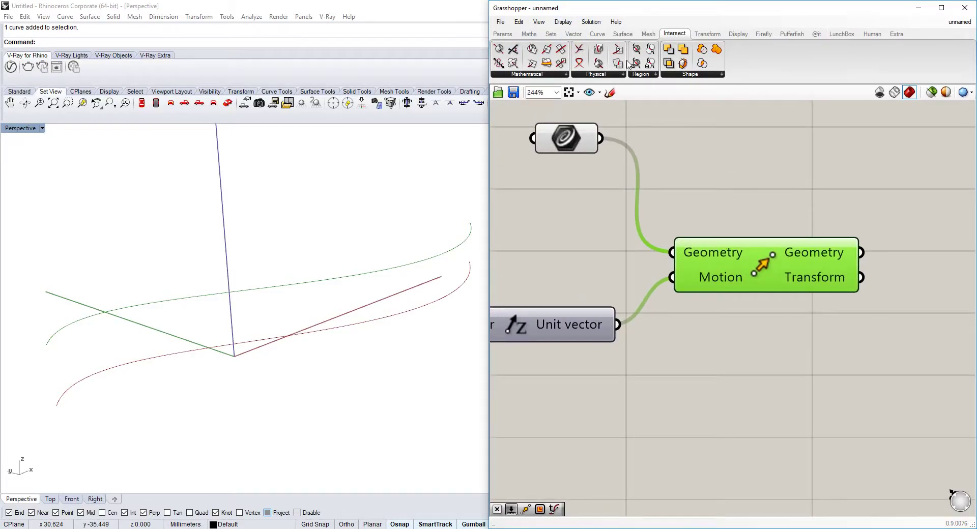
{"action": "left_click", "coordinate": [563, 22]}
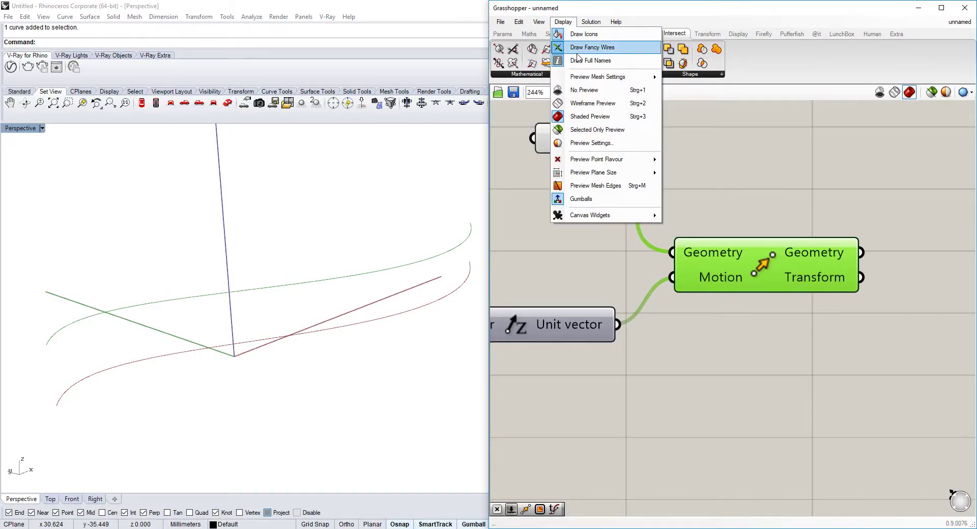
{"action": "left_click", "coordinate": [577, 36]}
{"action": "left_click", "coordinate": [563, 22]}
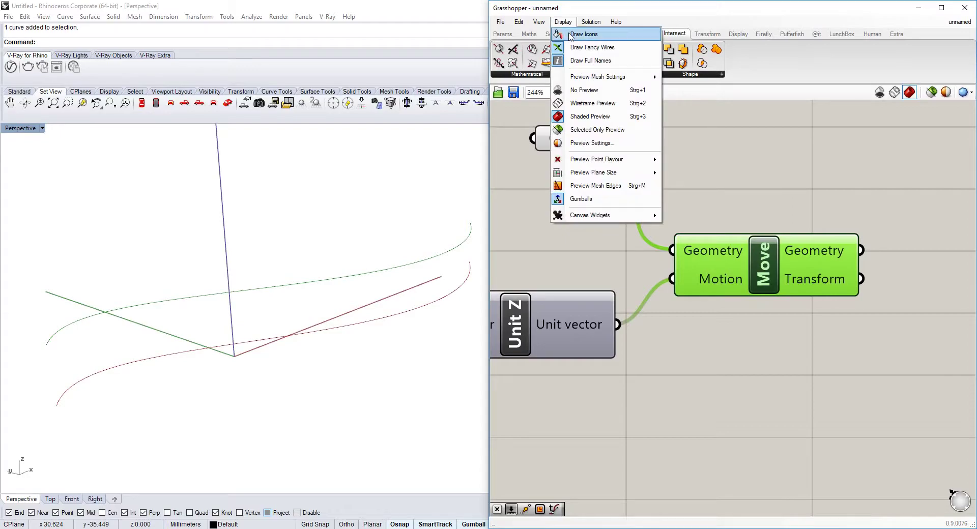
{"action": "left_click", "coordinate": [579, 34]}
{"action": "left_click", "coordinate": [564, 23]}
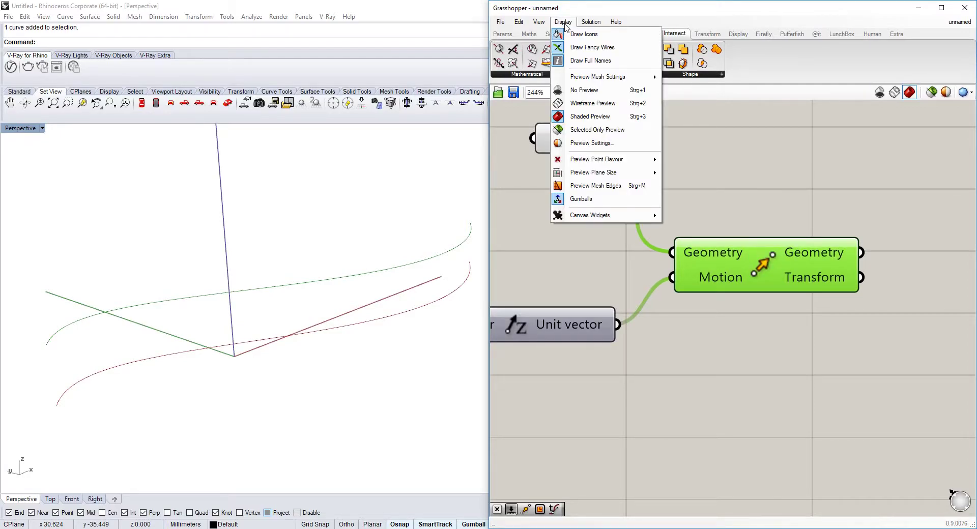
{"action": "left_click", "coordinate": [578, 61]}
{"action": "left_click", "coordinate": [563, 22]}
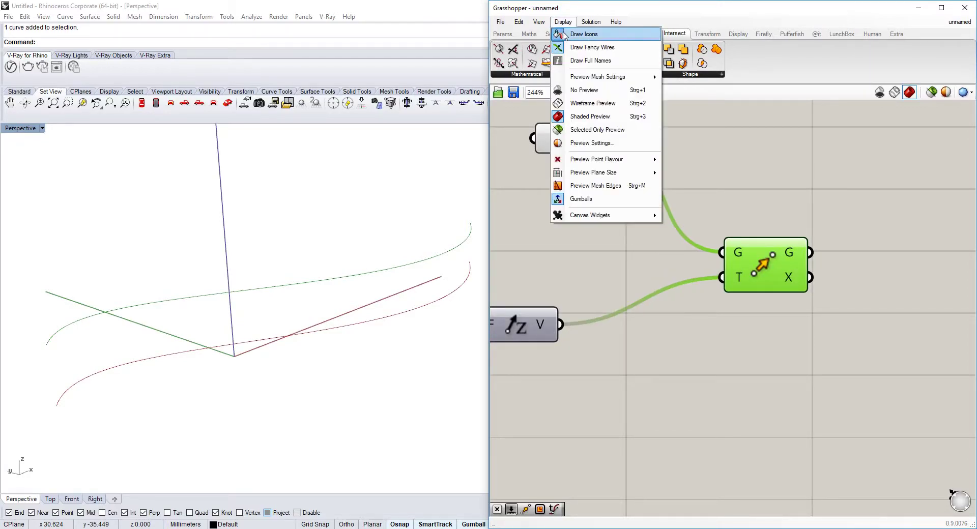
{"action": "left_click", "coordinate": [573, 62]}
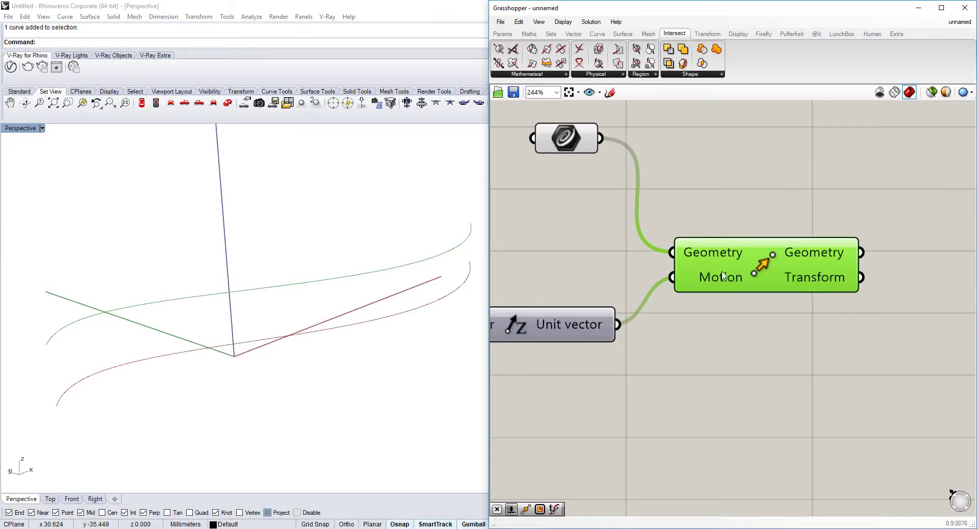
- Set the Unit Z factor slider to 21 to raise the moved curve
{"action": "scroll", "coordinate": [705, 263], "scroll_direction": "down", "scroll_amount": 2}
{"action": "right_click_drag", "start_coordinate": [820, 279], "coordinate": [535, 147]}
{"action": "scroll", "coordinate": [682, 295], "scroll_direction": "down", "scroll_amount": 1}
{"action": "right_click_drag", "start_coordinate": [682, 294], "coordinate": [915, 351]}
{"action": "scroll", "coordinate": [613, 235], "scroll_direction": "down", "scroll_amount": 2}
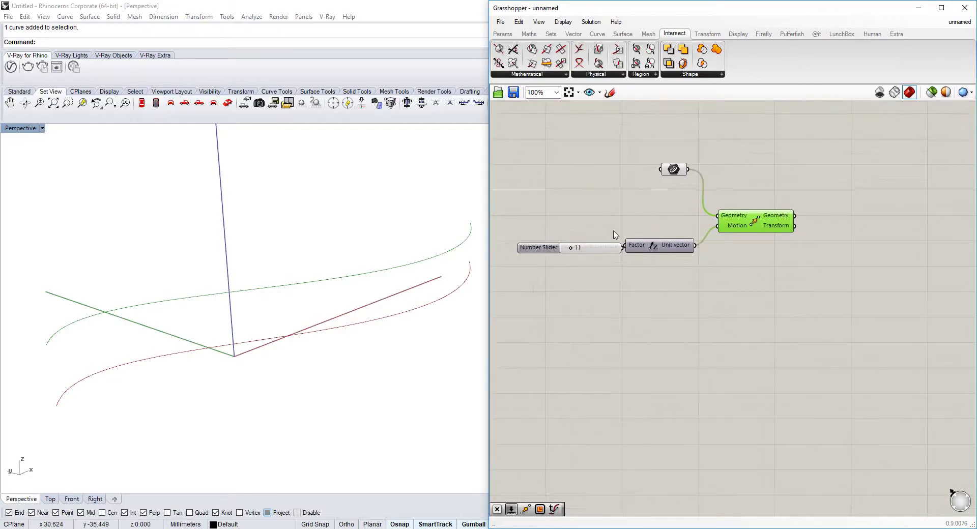
{"action": "scroll", "coordinate": [590, 262], "scroll_direction": "up", "scroll_amount": 2}
{"action": "left_click_drag", "start_coordinate": [602, 260], "coordinate": [611, 260]}
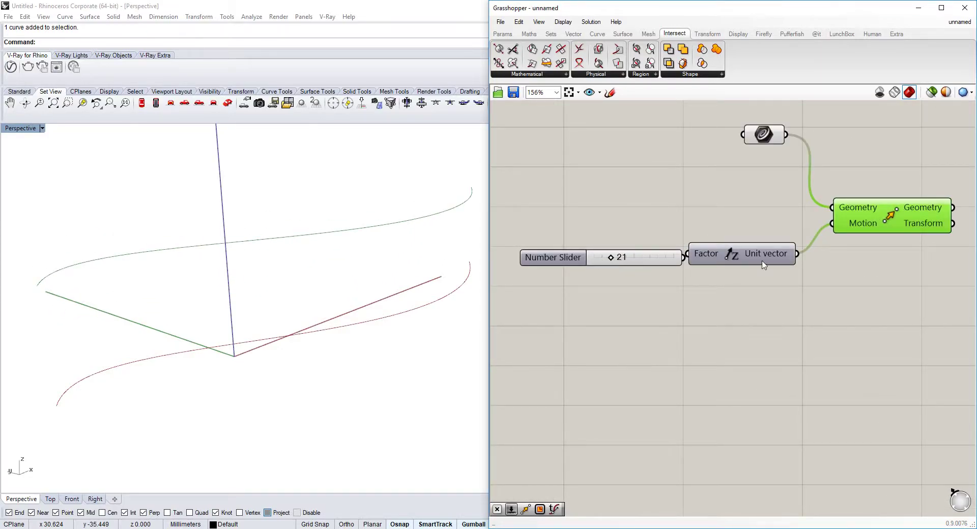
- Add a Rebuild Curve component and connect the moved geometry to its Curve input
{"action": "right_click_drag", "start_coordinate": [890, 273], "coordinate": [785, 278]}
{"action": "scroll", "coordinate": [785, 278], "scroll_direction": "down", "scroll_amount": 1}
{"action": "right_click_drag", "start_coordinate": [785, 235], "coordinate": [711, 213]}
{"action": "double_click", "coordinate": [869, 293]}
{"action": "type", "text": "rebuild"}
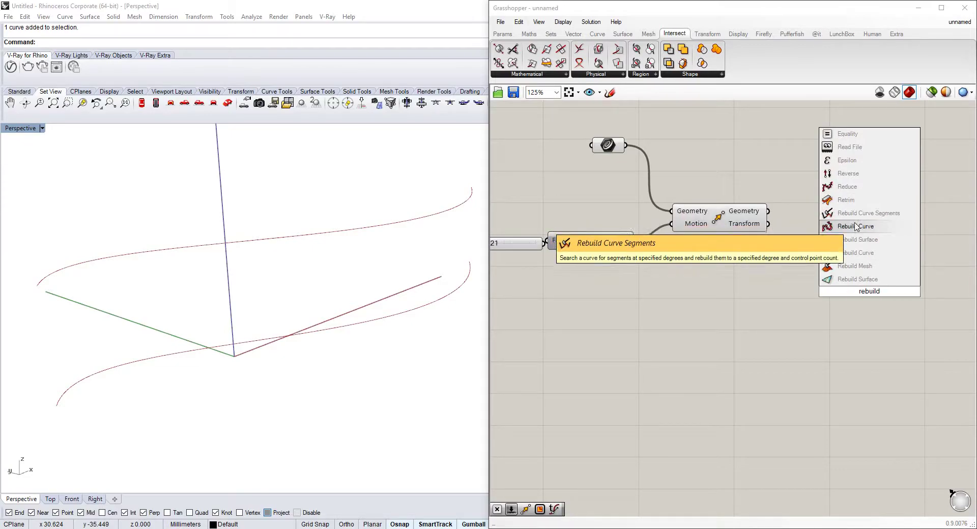
{"action": "left_click", "coordinate": [837, 227]}
{"action": "left_click_drag", "start_coordinate": [768, 211], "coordinate": [881, 259]}
- Create a number slider with value 3 and connect it to the Count input of Rebuild Curve
{"action": "double_click", "coordinate": [739, 301]}
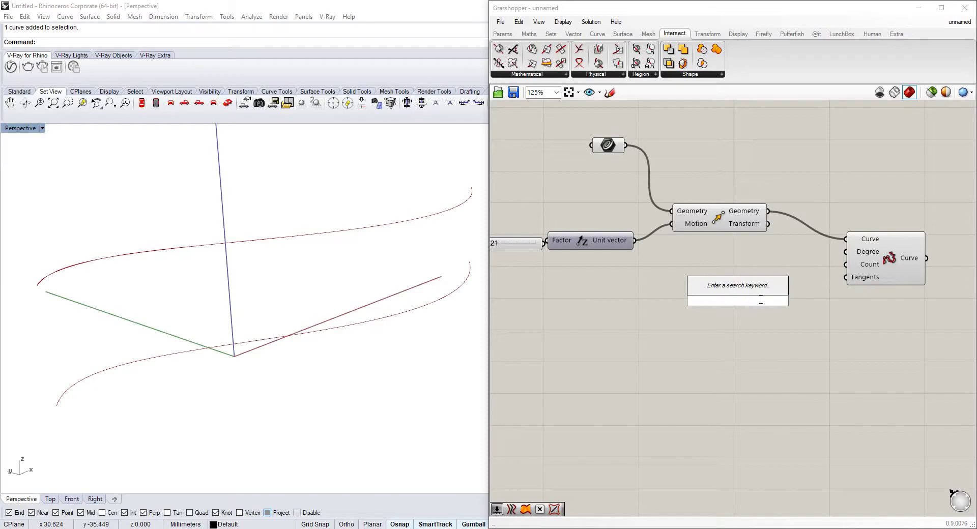
{"action": "type", "text": "3"}
{"action": "key", "text": "Return"}
{"action": "left_click_drag", "start_coordinate": [802, 301], "coordinate": [845, 264]}
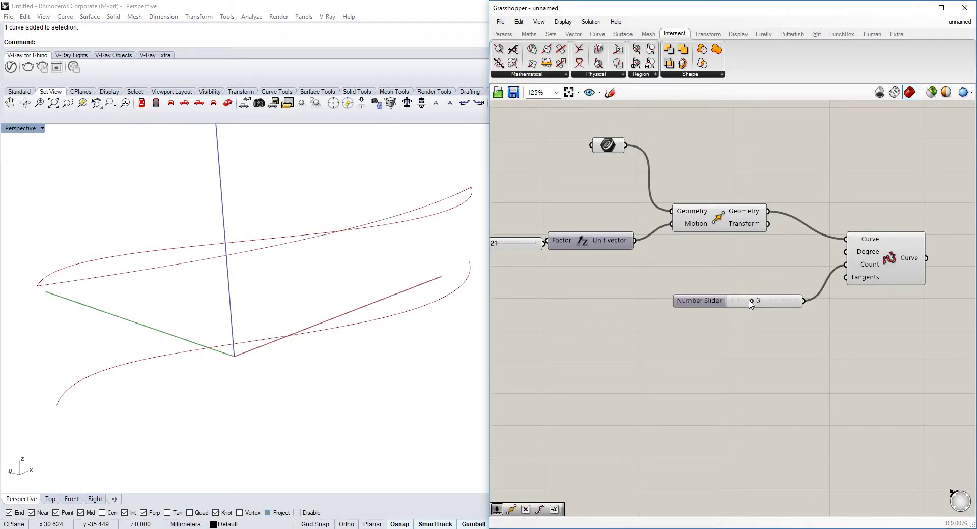
- Set the Rebuild Curve count slider to 1 to straighten the upper curve
{"action": "mouse_move", "coordinate": [748, 302]}
{"action": "left_mouse_down"}
{"action": "mouse_move", "coordinate": [786, 302]}
{"action": "mouse_move", "coordinate": [734, 305]}
{"action": "left_mouse_up"}
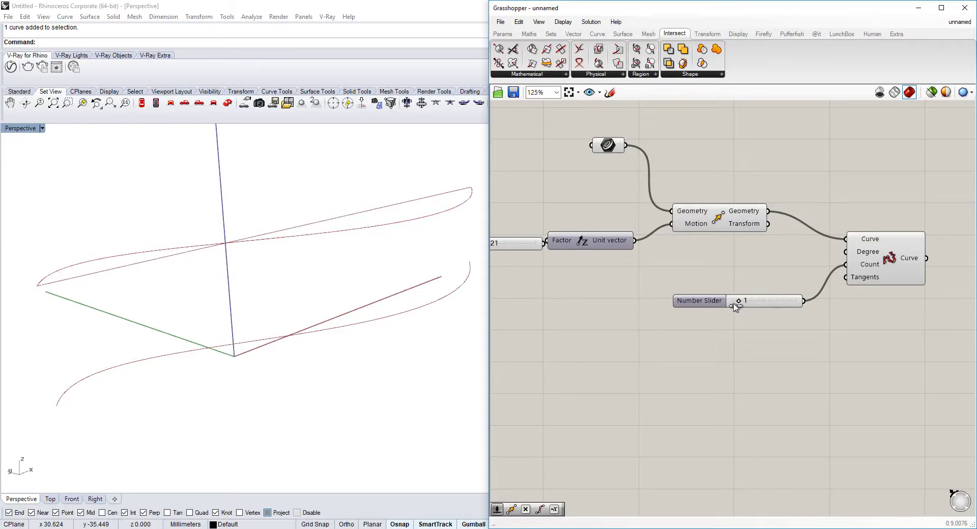
{"action": "right_click_drag", "start_coordinate": [856, 282], "coordinate": [815, 276]}
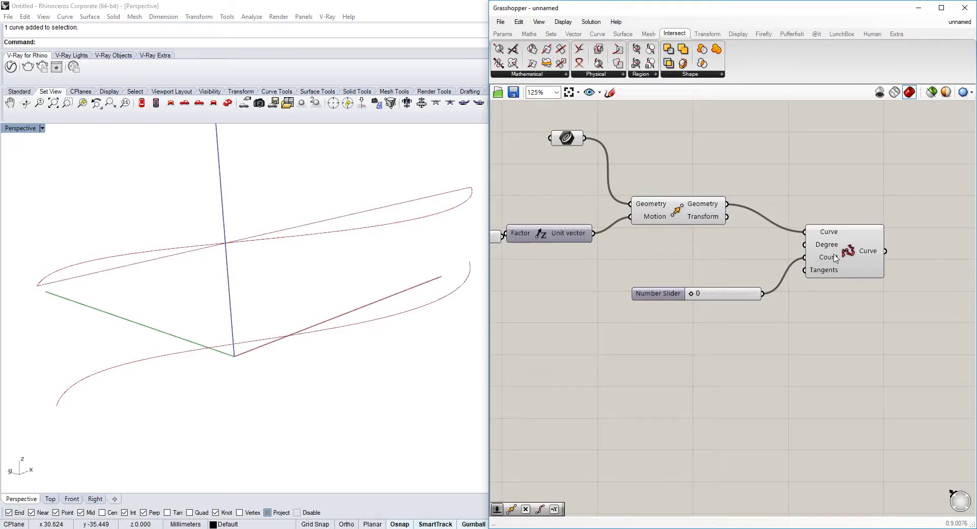
{"action": "left_click", "coordinate": [835, 259]}
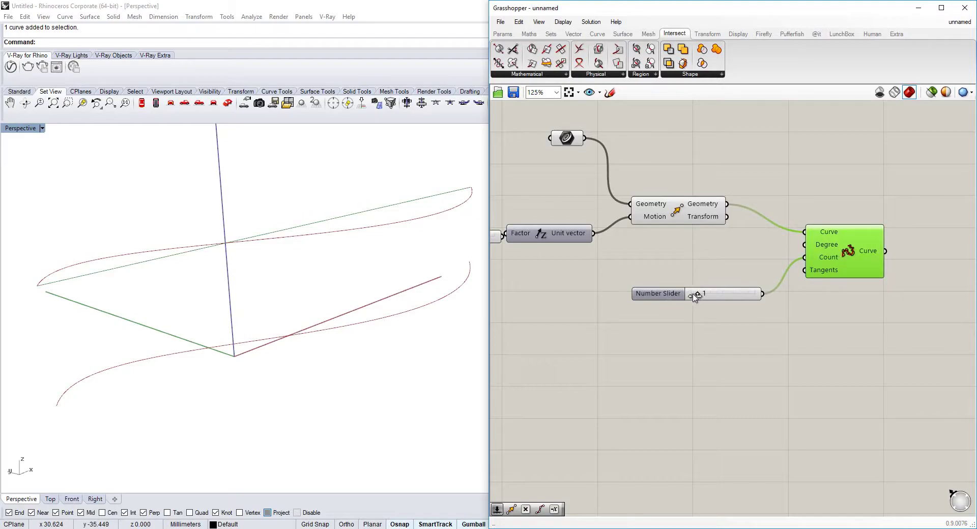
- Rename the count slider "simplication process"
{"action": "double_click", "coordinate": [674, 296]}
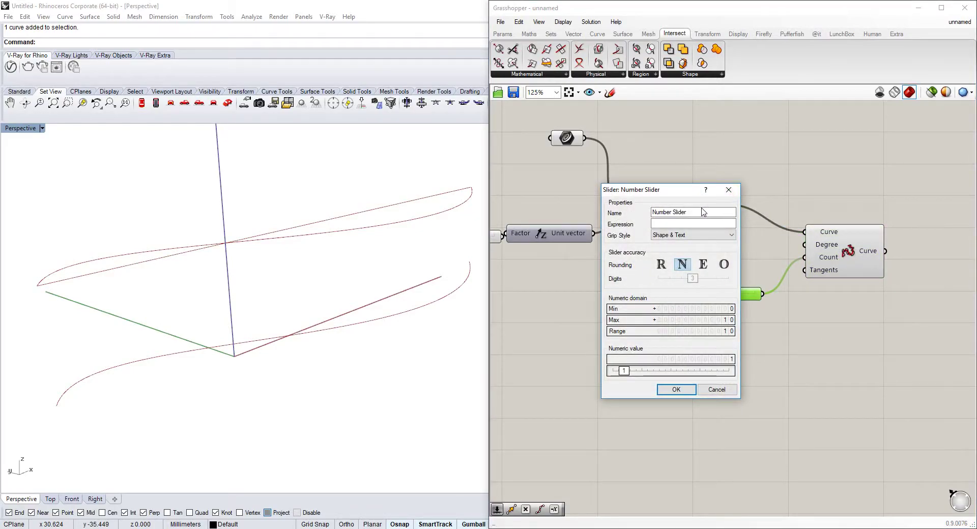
{"action": "left_click_drag", "start_coordinate": [722, 213], "coordinate": [502, 214]}
{"action": "type", "text": "simplication process"}
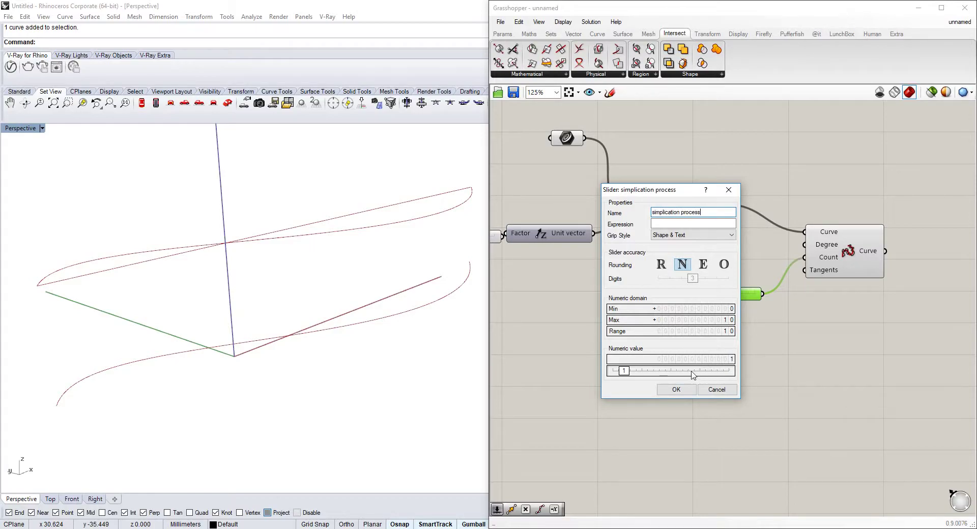
{"action": "left_click", "coordinate": [676, 390]}
{"action": "scroll", "coordinate": [774, 288], "scroll_direction": "up", "scroll_amount": 1}
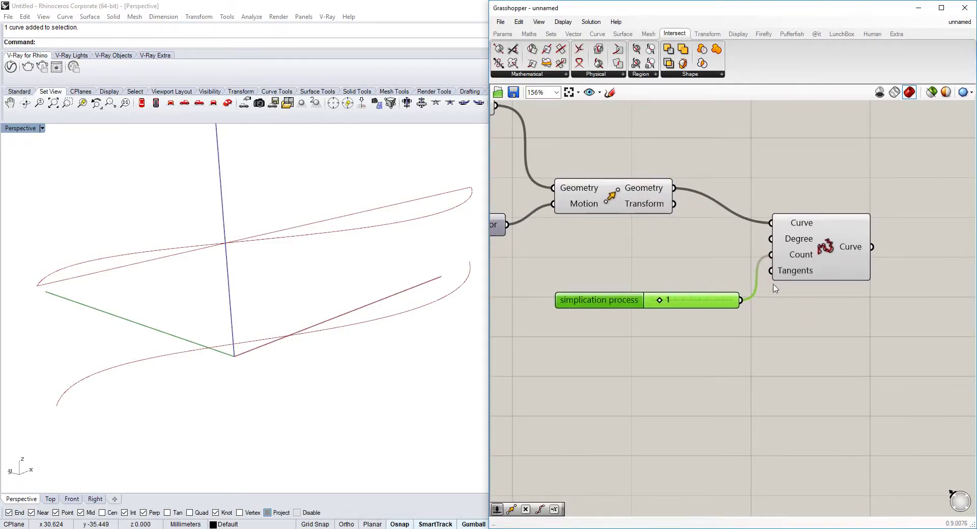
{"action": "right_click_drag", "start_coordinate": [786, 267], "coordinate": [748, 270]}
{"action": "left_click", "coordinate": [794, 256]}
{"action": "right_click_drag", "start_coordinate": [654, 193], "coordinate": [693, 207]}
{"action": "left_click", "coordinate": [629, 208]}
{"action": "scroll", "coordinate": [629, 207], "scroll_direction": "down", "scroll_amount": 2}
{"action": "right_click_drag", "start_coordinate": [617, 207], "coordinate": [745, 257]}
{"action": "mouse_move", "coordinate": [661, 233]}
{"action": "right_mouse_down"}
{"action": "mouse_move", "coordinate": [767, 344]}
{"action": "mouse_move", "coordinate": [791, 402]}
{"action": "right_mouse_up"}
{"action": "right_click_drag", "start_coordinate": [912, 312], "coordinate": [643, 155]}
- Add a Tween Curve component beside Rebuild Curve, wiring the original curve to Curve A and the rebuilt curve to Curve B
{"action": "right_click_drag", "start_coordinate": [728, 250], "coordinate": [655, 223]}
{"action": "double_click", "coordinate": [735, 286]}
{"action": "type", "text": "twe"}
{"action": "left_click", "coordinate": [736, 278]}
{"action": "scroll", "coordinate": [736, 279], "scroll_direction": "up", "scroll_amount": 2}
{"action": "left_click_drag", "start_coordinate": [732, 282], "coordinate": [817, 276]}
{"action": "scroll", "coordinate": [814, 276], "scroll_direction": "down", "scroll_amount": 2}
{"action": "right_click_drag", "start_coordinate": [743, 275], "coordinate": [762, 286]}
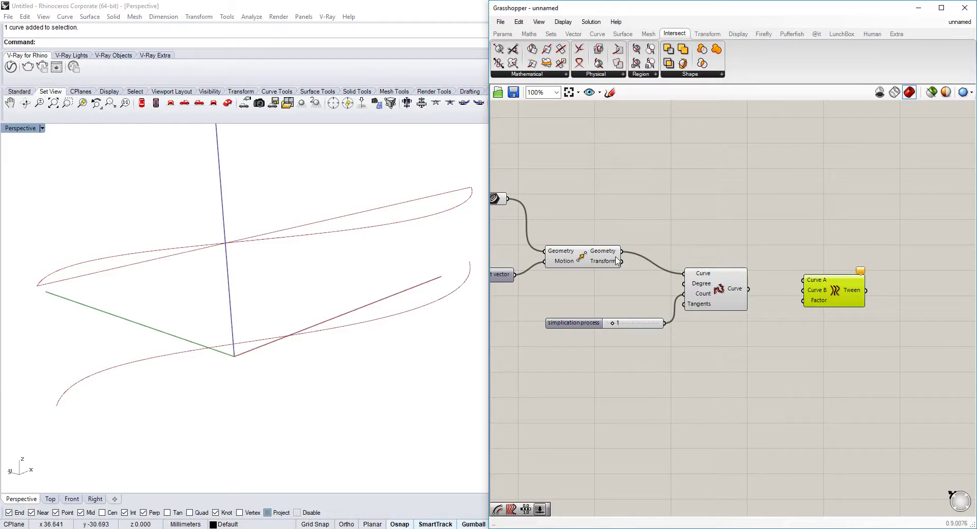
{"action": "left_click_drag", "start_coordinate": [508, 201], "coordinate": [748, 289]}
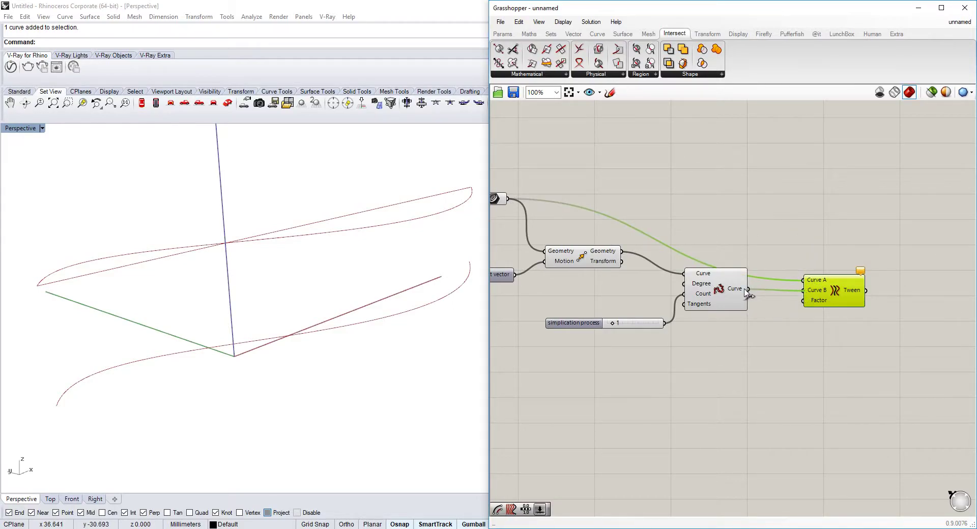
- Turn off the preview of the Move component
{"action": "left_click", "coordinate": [587, 256]}
{"action": "right_click", "coordinate": [584, 258]}
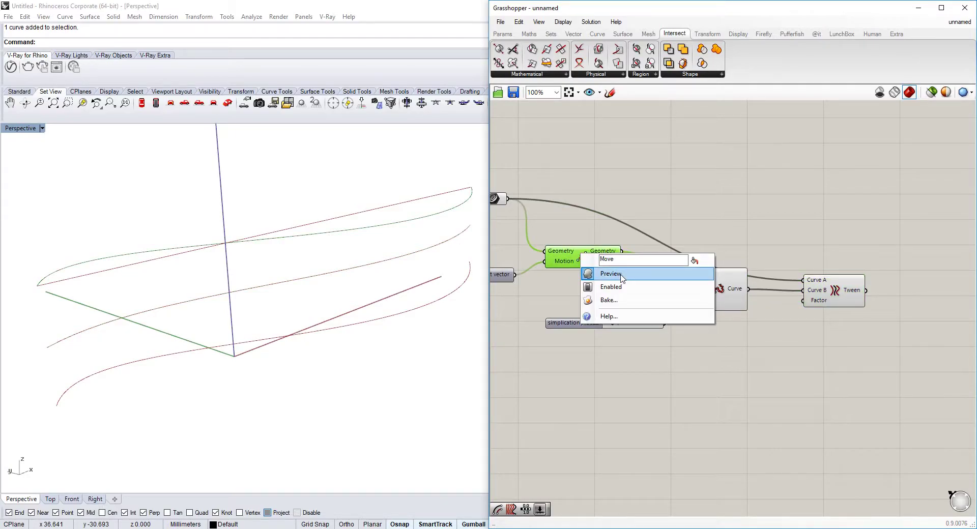
{"action": "left_click", "coordinate": [608, 273]}
{"action": "left_click", "coordinate": [718, 286]}
{"action": "right_click", "coordinate": [718, 292]}
{"action": "left_click", "coordinate": [745, 225]}
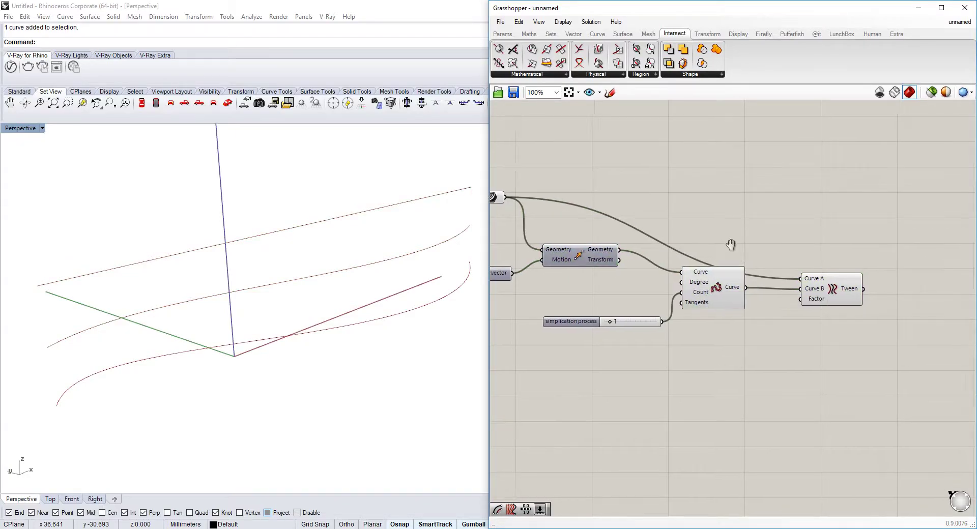
- Add a Range component below the Factor input of the Tween Curve component
{"action": "scroll", "coordinate": [753, 255], "scroll_direction": "up", "scroll_amount": 2}
{"action": "left_click", "coordinate": [782, 284]}
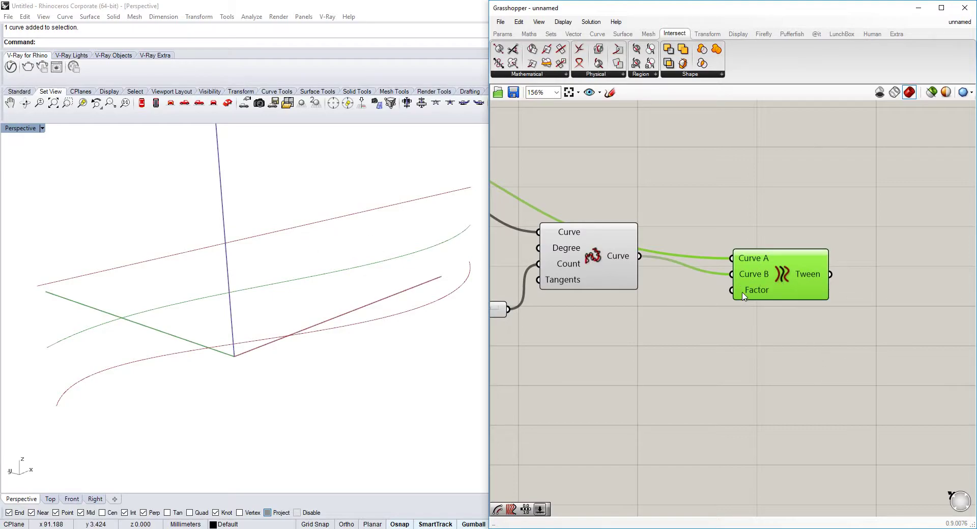
{"action": "mouse_move", "coordinate": [743, 296]}
{"action": "right_click_drag", "start_coordinate": [725, 320], "coordinate": [747, 296]}
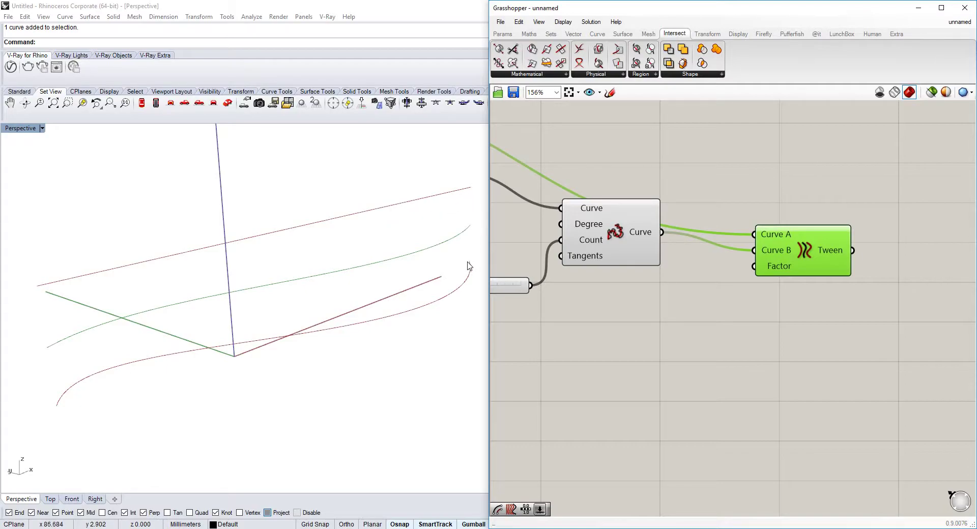
{"action": "double_click", "coordinate": [693, 313]}
{"action": "type", "text": "range"}
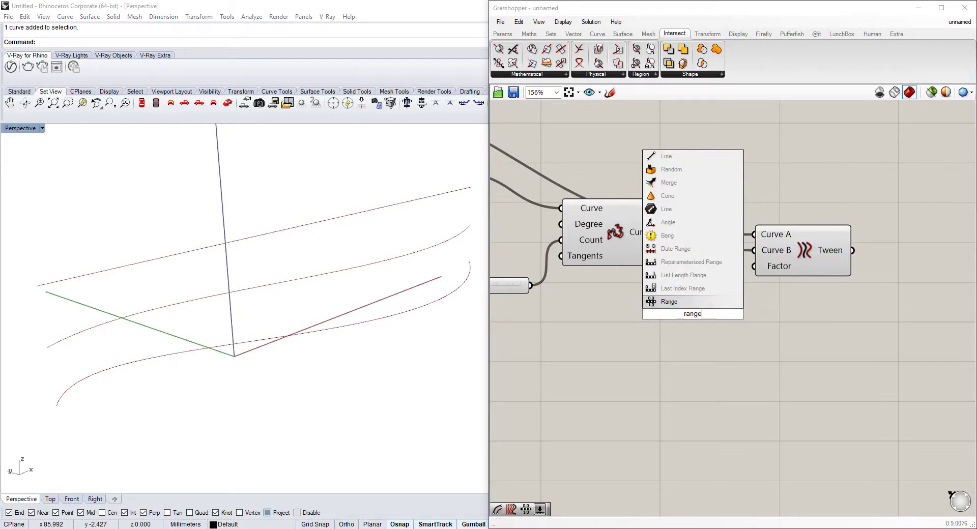
{"action": "left_click", "coordinate": [670, 320]}
{"action": "scroll", "coordinate": [672, 316], "scroll_direction": "up", "scroll_amount": 1}
{"action": "mouse_move", "coordinate": [659, 309]}
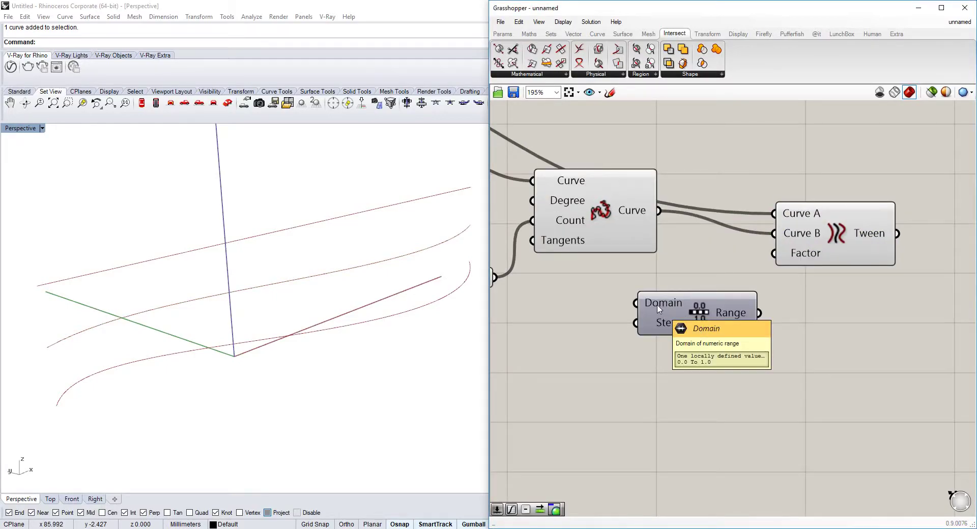
- Wire the Range output into the Factor input of Tween Curve
{"action": "mouse_move", "coordinate": [657, 330]}
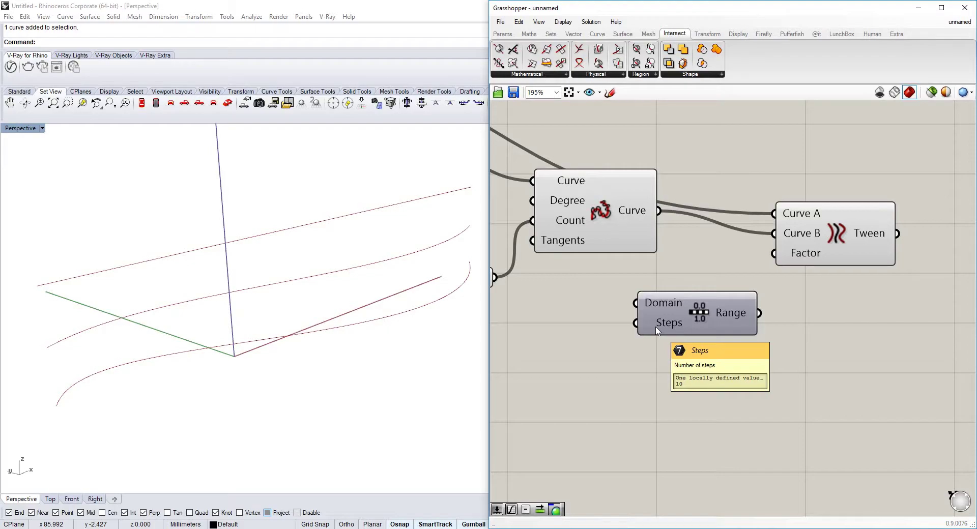
{"action": "mouse_move", "coordinate": [756, 315]}
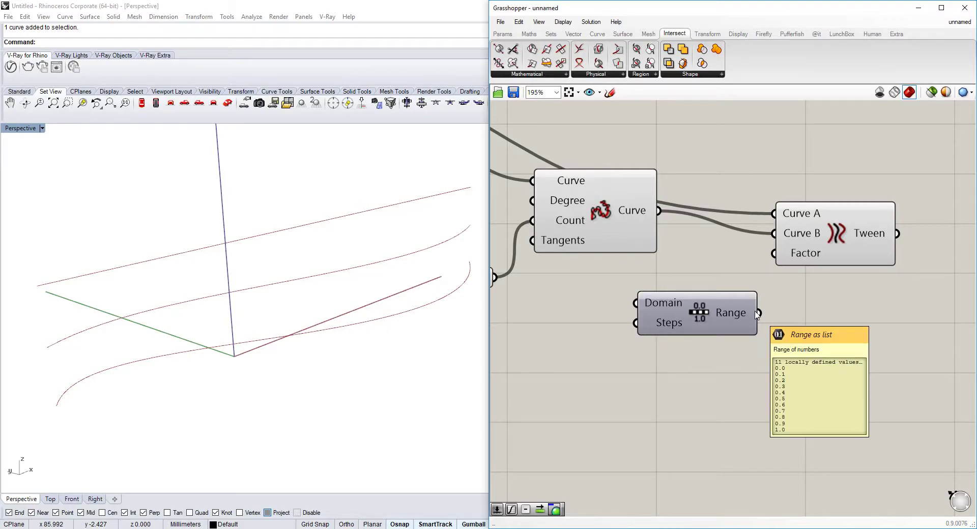
{"action": "left_click_drag", "start_coordinate": [758, 313], "coordinate": [773, 252]}
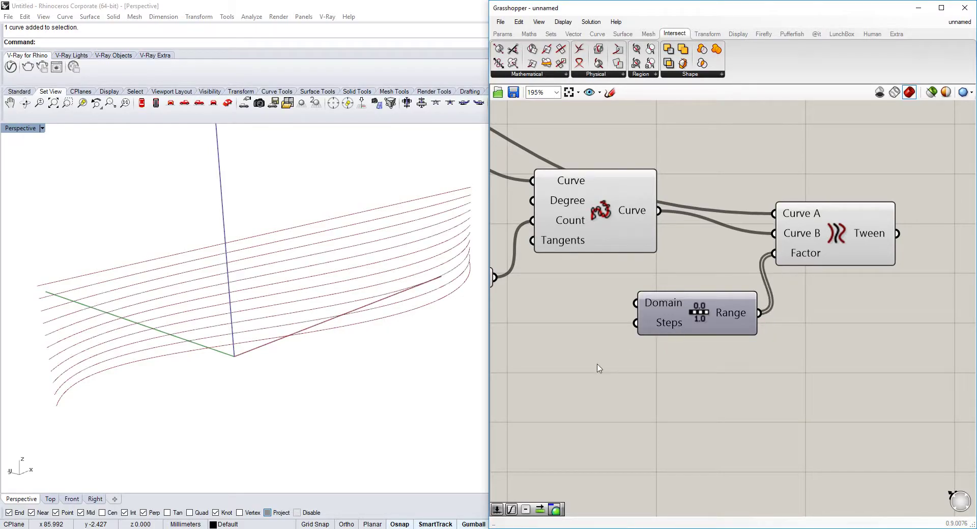
- Add a number slider set to 10 below Rebuild Curve and wire it into the Steps input of Range
{"action": "right_click_drag", "start_coordinate": [585, 377], "coordinate": [746, 333]}
{"action": "double_click", "coordinate": [614, 334]}
{"action": "type", "text": "11"}
{"action": "key", "text": "Return"}
{"action": "left_click_drag", "start_coordinate": [714, 329], "coordinate": [796, 279]}
{"action": "left_click_drag", "start_coordinate": [611, 329], "coordinate": [611, 332]}
{"action": "right_click_drag", "start_coordinate": [763, 254], "coordinate": [746, 265]}
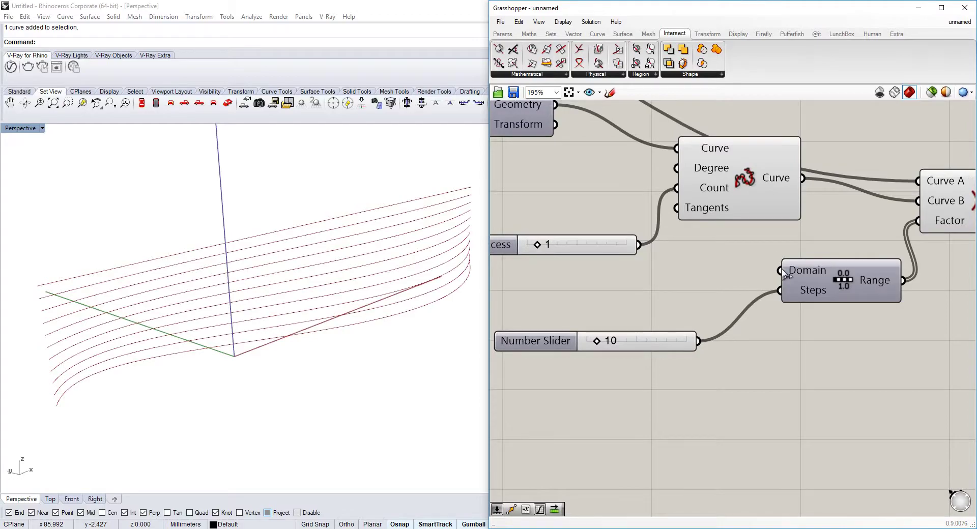
{"action": "left_click_drag", "start_coordinate": [651, 347], "coordinate": [651, 362]}
{"action": "double_click", "coordinate": [638, 322]}
{"action": "type", "text": "2"}
{"action": "key", "text": "Return"}
{"action": "left_click_drag", "start_coordinate": [740, 320], "coordinate": [779, 270]}
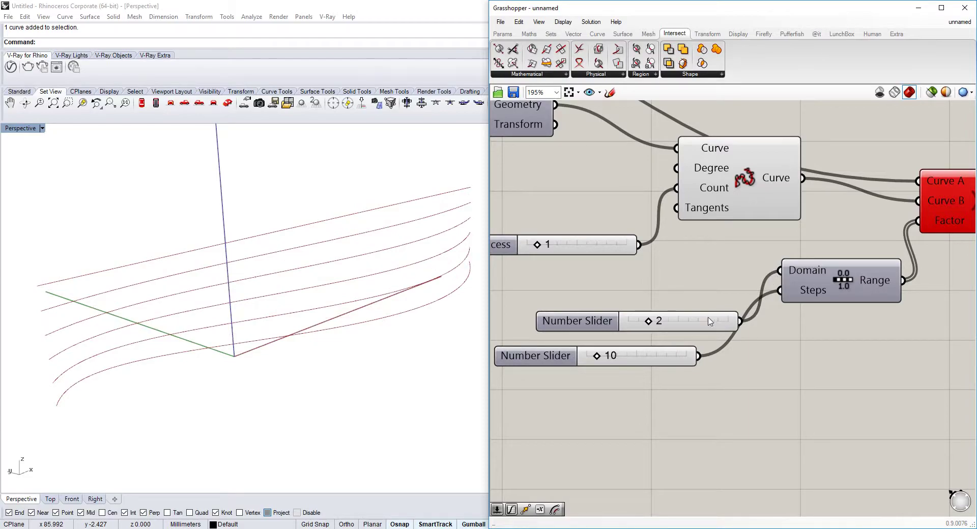
{"action": "key", "text": "ctrl+z"}
{"action": "left_click", "coordinate": [701, 331]}
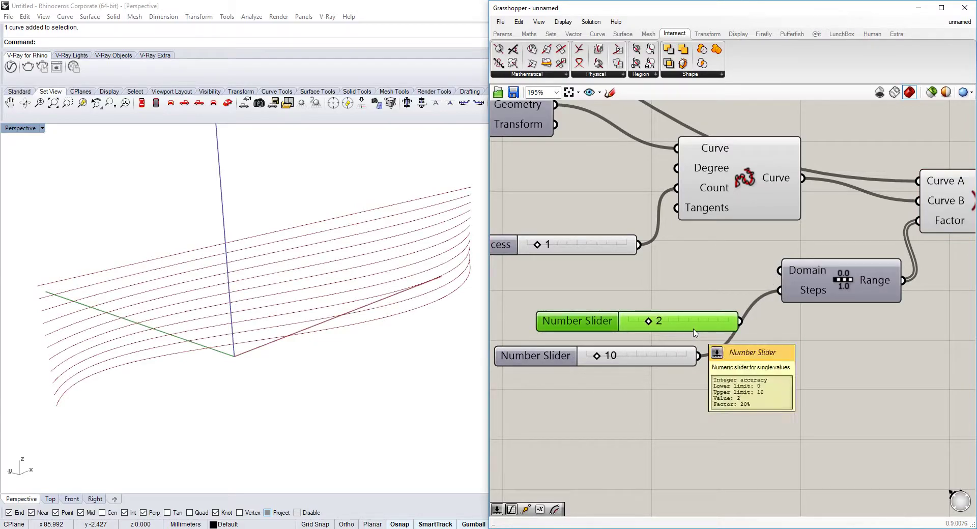
{"action": "key", "text": "Delete"}
- Set the slider feeding the Steps input of Range to 11
{"action": "scroll", "coordinate": [700, 326], "scroll_direction": "down", "scroll_amount": 3}
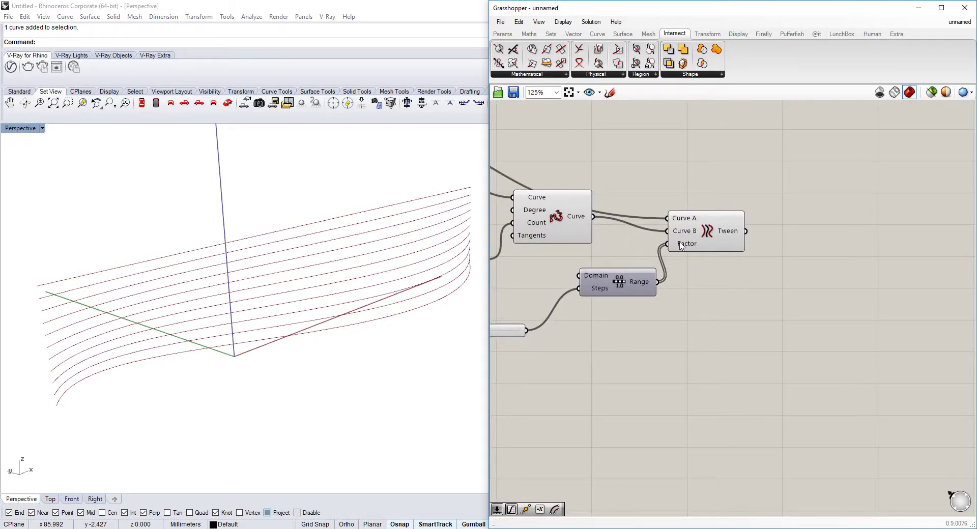
{"action": "left_click", "coordinate": [706, 229]}
{"action": "right_click_drag", "start_coordinate": [717, 255], "coordinate": [695, 248]}
{"action": "right_click_drag", "start_coordinate": [504, 310], "coordinate": [679, 296]}
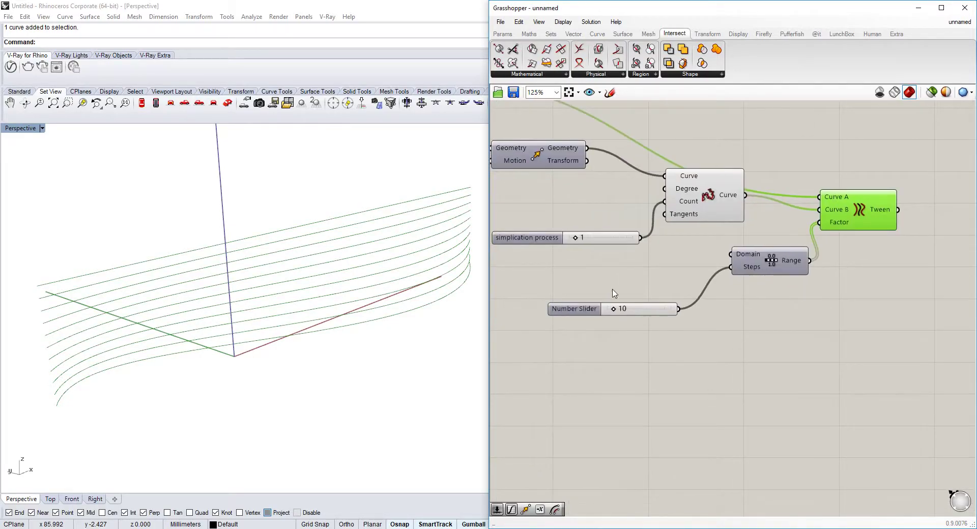
{"action": "scroll", "coordinate": [611, 297], "scroll_direction": "up", "scroll_amount": 1}
{"action": "left_click_drag", "start_coordinate": [619, 316], "coordinate": [621, 315]}
{"action": "scroll", "coordinate": [621, 314], "scroll_direction": "down", "scroll_amount": 2}
{"action": "right_click_drag", "start_coordinate": [951, 236], "coordinate": [863, 249]}
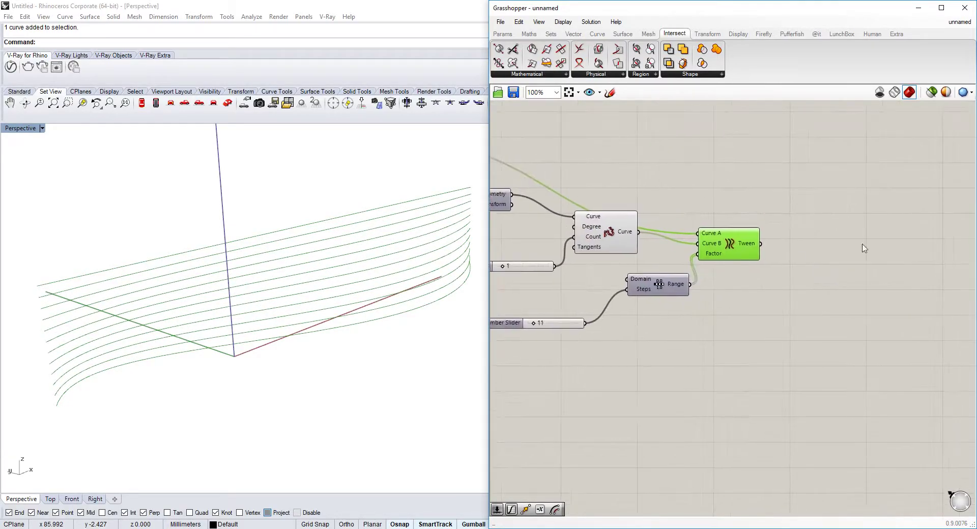
{"action": "scroll", "coordinate": [863, 248], "scroll_direction": "up", "scroll_amount": 2}
{"action": "right_click_drag", "start_coordinate": [765, 264], "coordinate": [760, 254]}
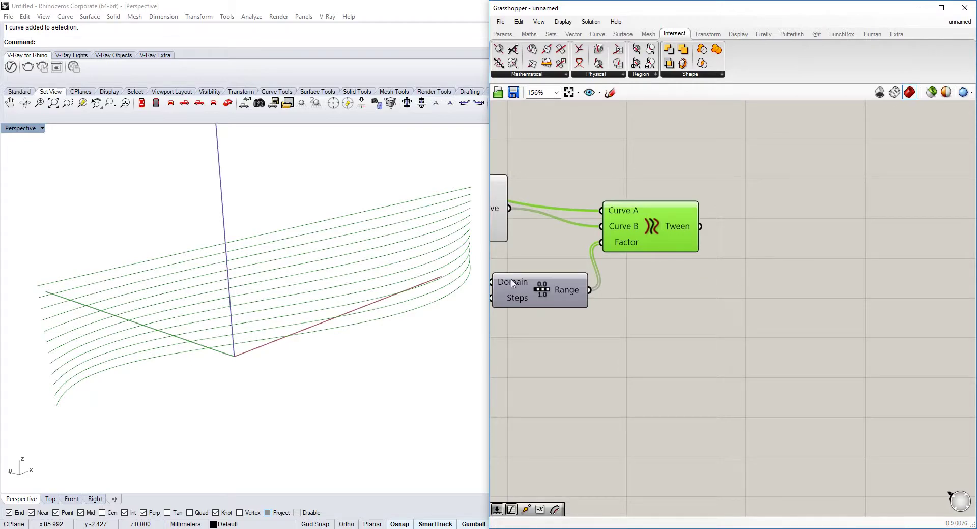
{"action": "double_click", "coordinate": [772, 284]}
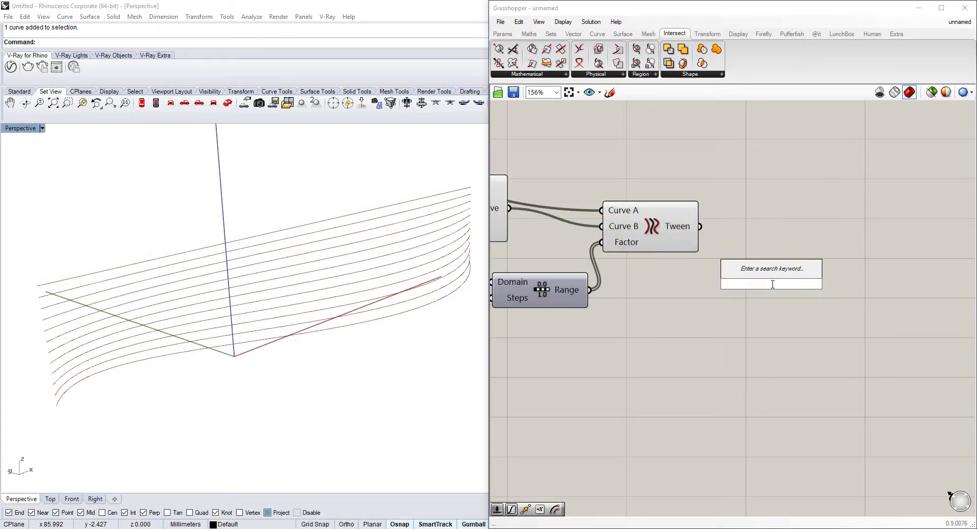
{"action": "type", "text": "dis"}
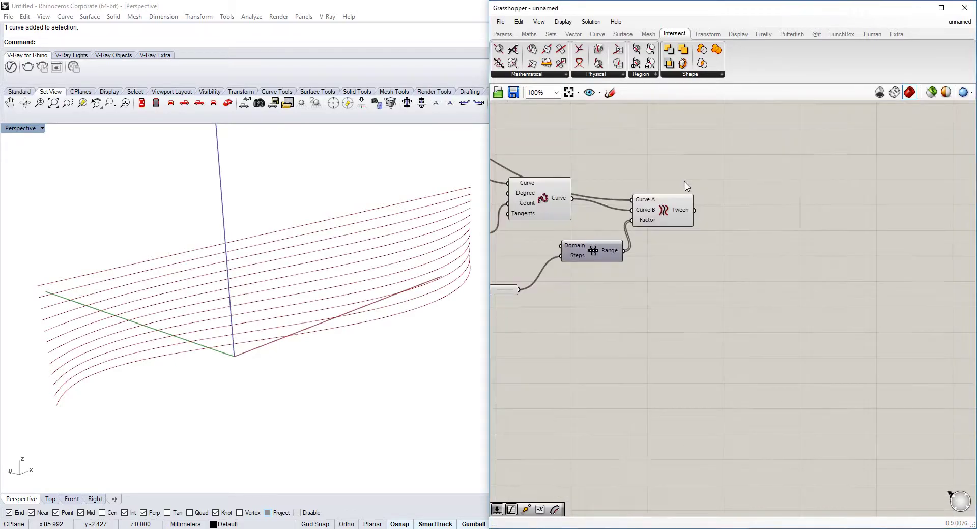
- Sketch three staggered brick outlines on the empty canvas above Tween Curve, two in a lower row and one above
{"action": "scroll", "coordinate": [672, 240], "scroll_direction": "up", "scroll_amount": 5}
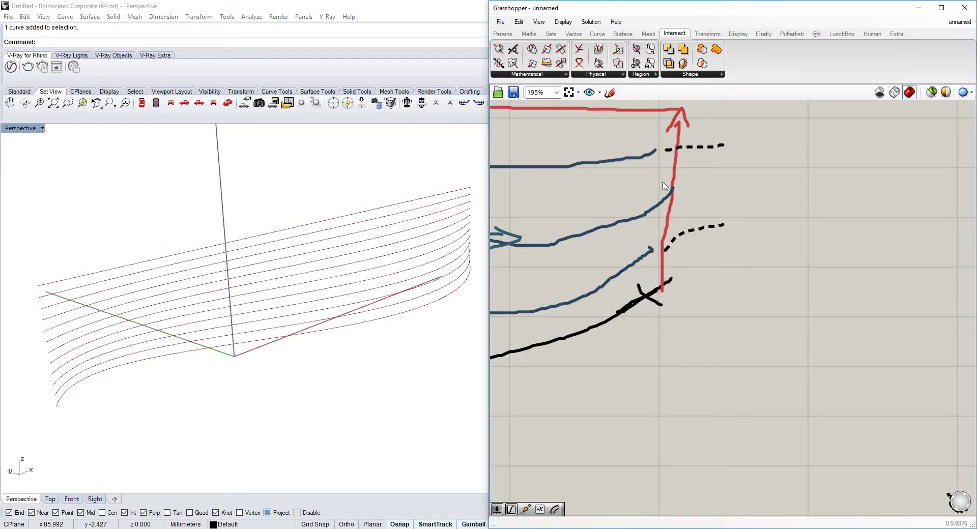
{"action": "scroll", "coordinate": [662, 186], "scroll_direction": "down", "scroll_amount": 1}
{"action": "scroll", "coordinate": [674, 310], "scroll_direction": "down", "scroll_amount": 2}
{"action": "right_click_drag", "start_coordinate": [814, 372], "coordinate": [703, 222]}
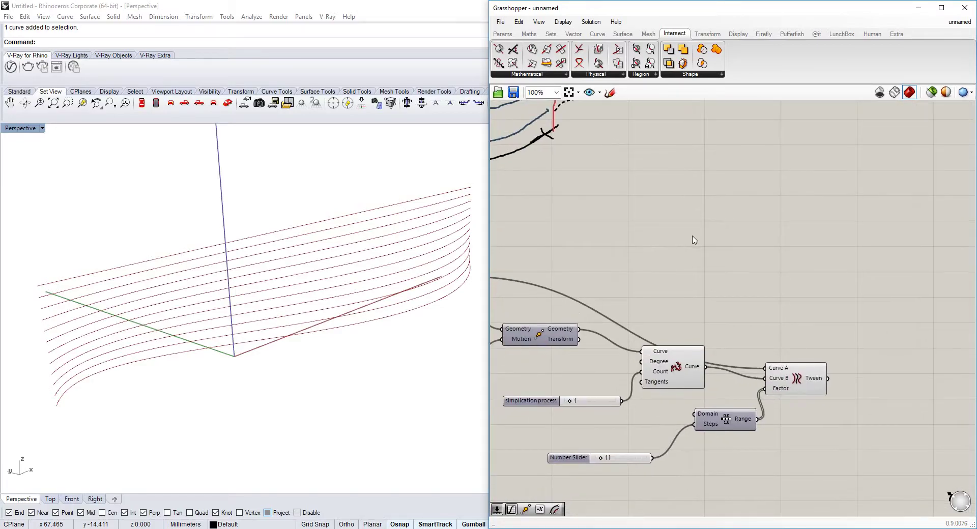
{"action": "left_click", "coordinate": [610, 93]}
{"action": "mouse_move", "coordinate": [629, 245]}
{"action": "left_mouse_down"}
{"action": "mouse_move", "coordinate": [723, 238]}
{"action": "mouse_move", "coordinate": [662, 276]}
{"action": "mouse_move", "coordinate": [620, 245]}
{"action": "mouse_move", "coordinate": [672, 203]}
{"action": "mouse_move", "coordinate": [781, 207]}
{"action": "mouse_move", "coordinate": [673, 230]}
{"action": "left_mouse_up"}
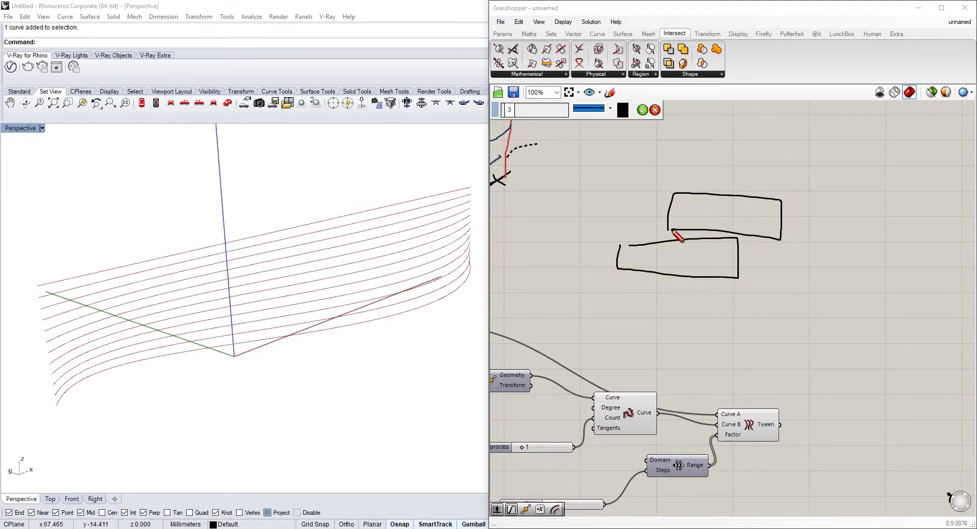
{"action": "mouse_move", "coordinate": [752, 247]}
{"action": "left_mouse_down"}
{"action": "mouse_move", "coordinate": [782, 251]}
{"action": "mouse_move", "coordinate": [794, 289]}
{"action": "mouse_move", "coordinate": [760, 255]}
{"action": "left_mouse_up"}
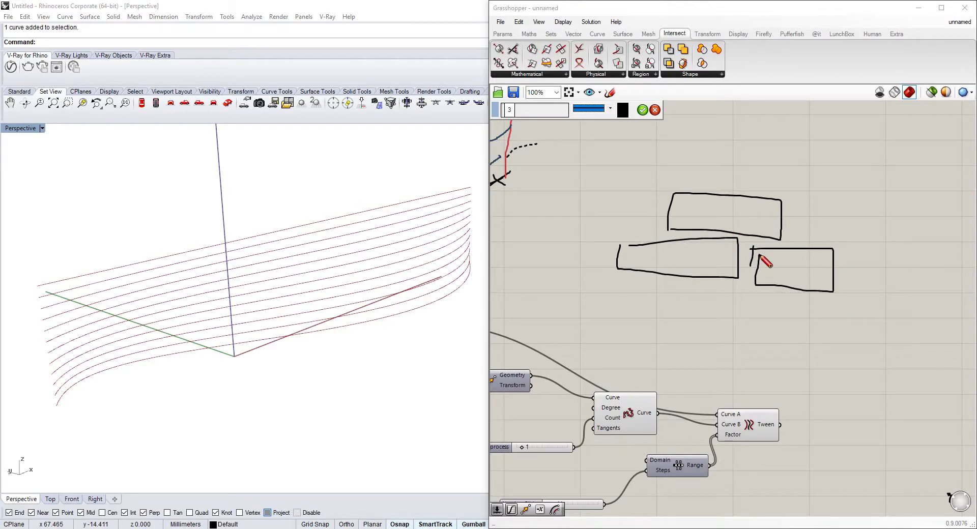
{"action": "scroll", "coordinate": [753, 249], "scroll_direction": "up", "scroll_amount": 3}
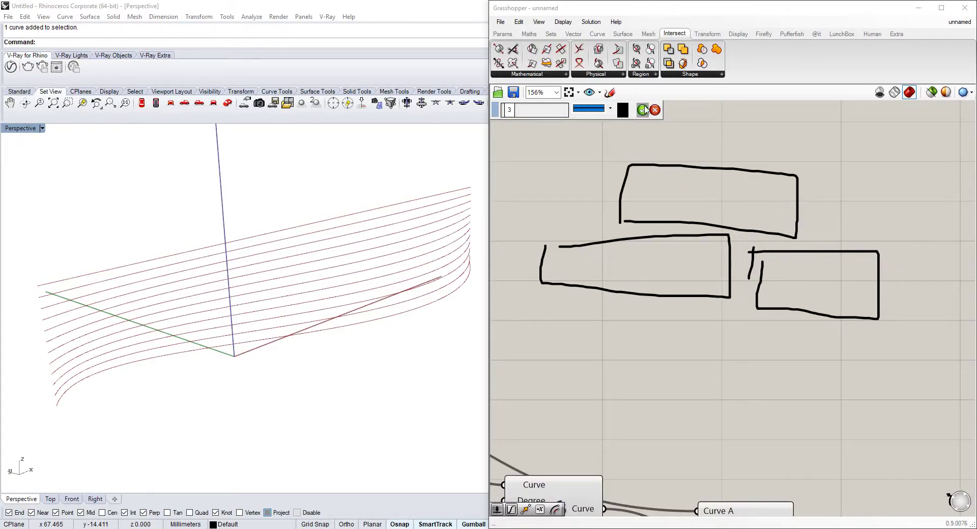
{"action": "left_click", "coordinate": [643, 110]}
- Add an Extend Curve component beside Tween Curve and wire the Tween output into its Curve input
{"action": "scroll", "coordinate": [682, 139], "scroll_direction": "down", "scroll_amount": 4}
{"action": "right_click_drag", "start_coordinate": [759, 259], "coordinate": [687, 209]}
{"action": "scroll", "coordinate": [691, 287], "scroll_direction": "up", "scroll_amount": 3}
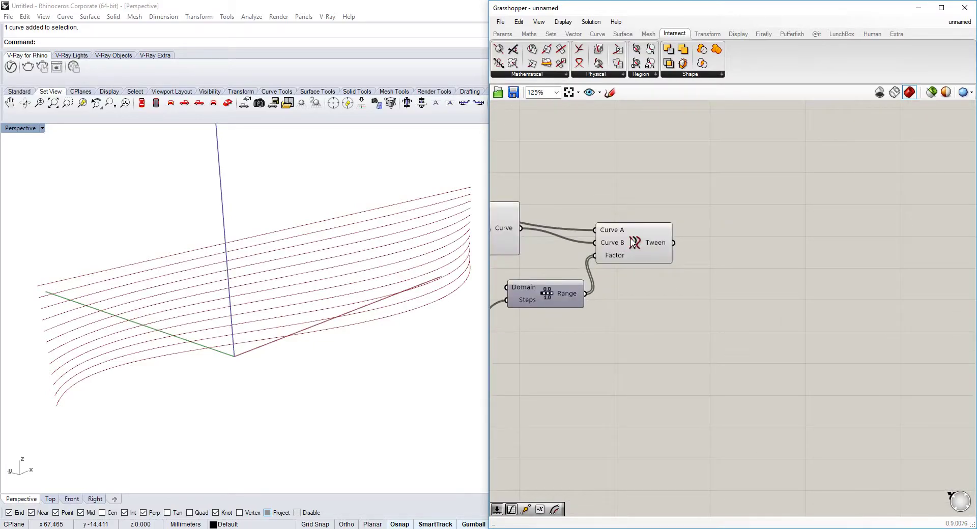
{"action": "left_click_drag", "start_coordinate": [633, 242], "coordinate": [648, 244]}
{"action": "double_click", "coordinate": [717, 259]}
{"action": "type", "text": "extend"}
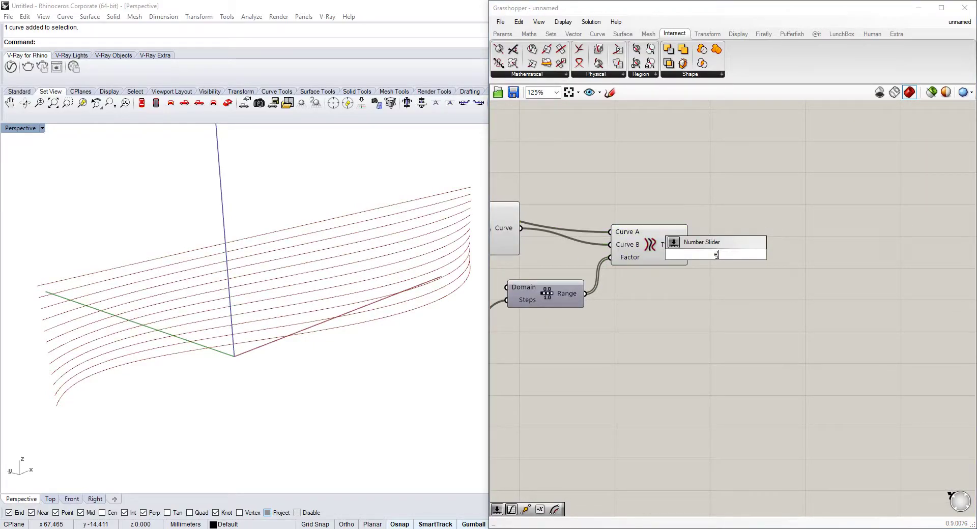
{"action": "key", "text": "Return"}
{"action": "left_click_drag", "start_coordinate": [715, 257], "coordinate": [795, 269]}
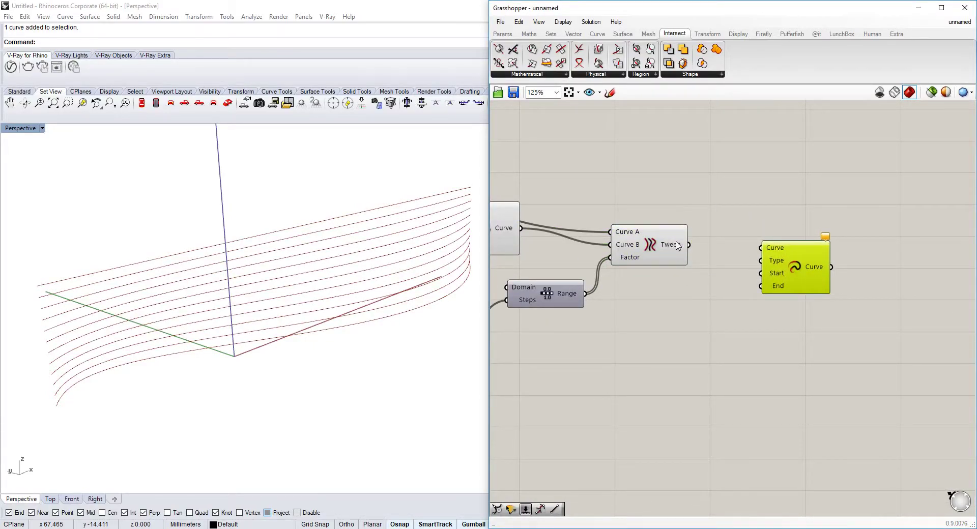
{"action": "left_click", "coordinate": [696, 248]}
{"action": "left_click_drag", "start_coordinate": [745, 248], "coordinate": [760, 248]}
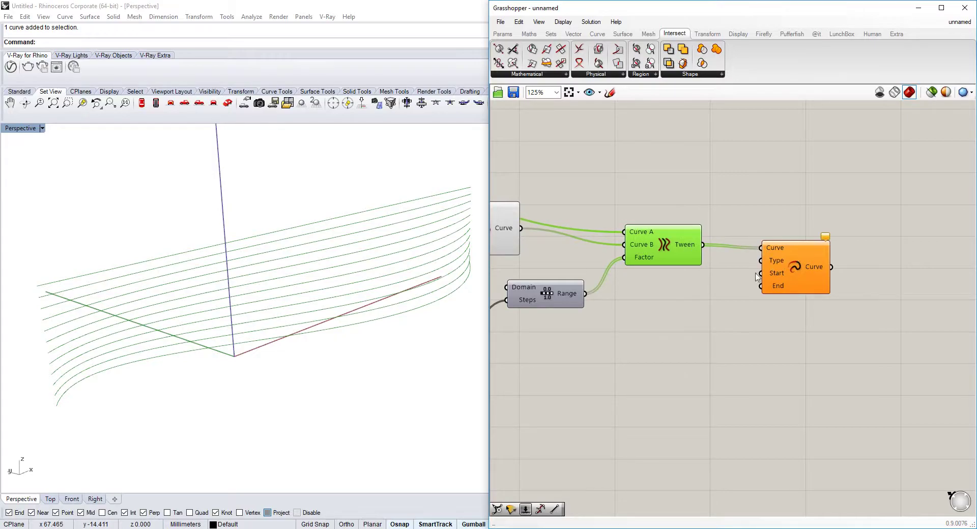
- Add a number slider set to 11 below Tween Curve and change it to floating-point values
{"action": "scroll", "coordinate": [757, 277], "scroll_direction": "up", "scroll_amount": 2}
{"action": "mouse_move", "coordinate": [782, 257]}
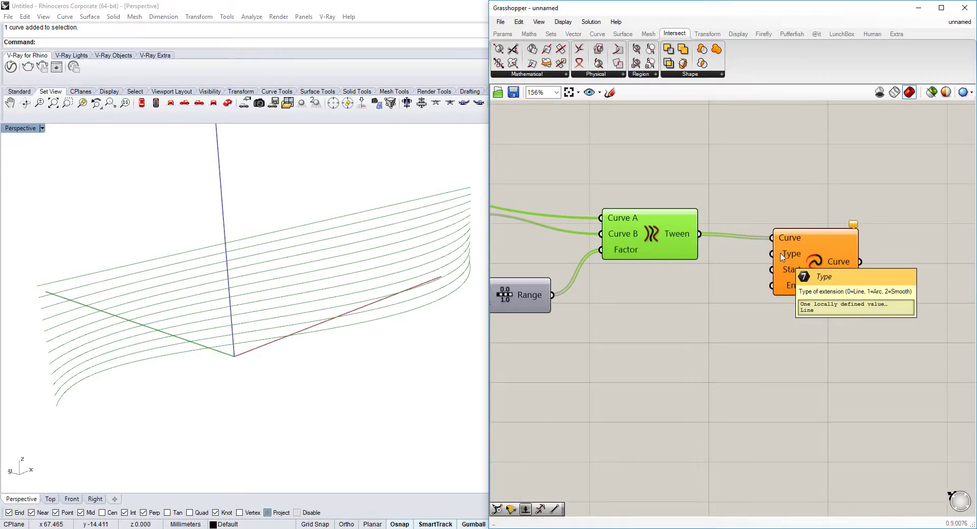
{"action": "right_click_drag", "start_coordinate": [658, 314], "coordinate": [667, 287]}
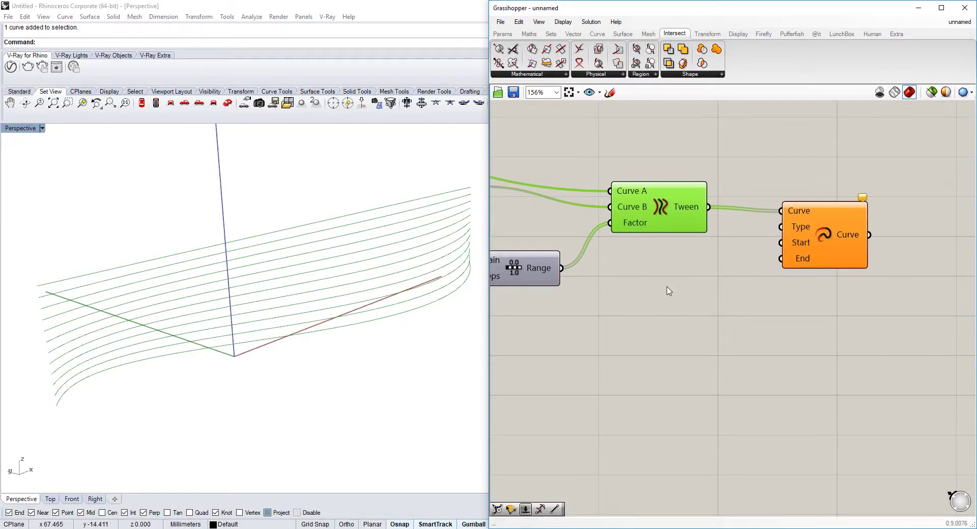
{"action": "double_click", "coordinate": [666, 279]}
{"action": "type", "text": "11"}
{"action": "key", "text": "Return"}
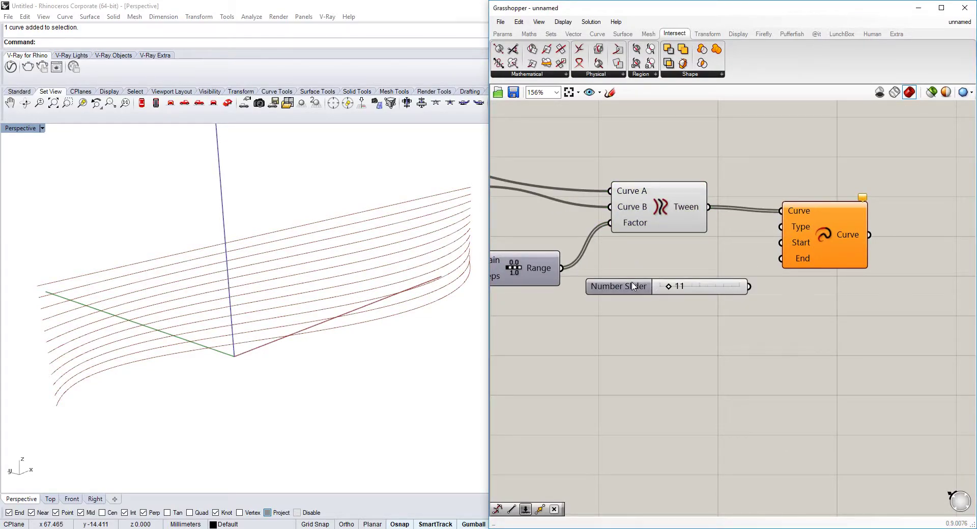
{"action": "double_click", "coordinate": [634, 286]}
{"action": "left_click", "coordinate": [635, 381]}
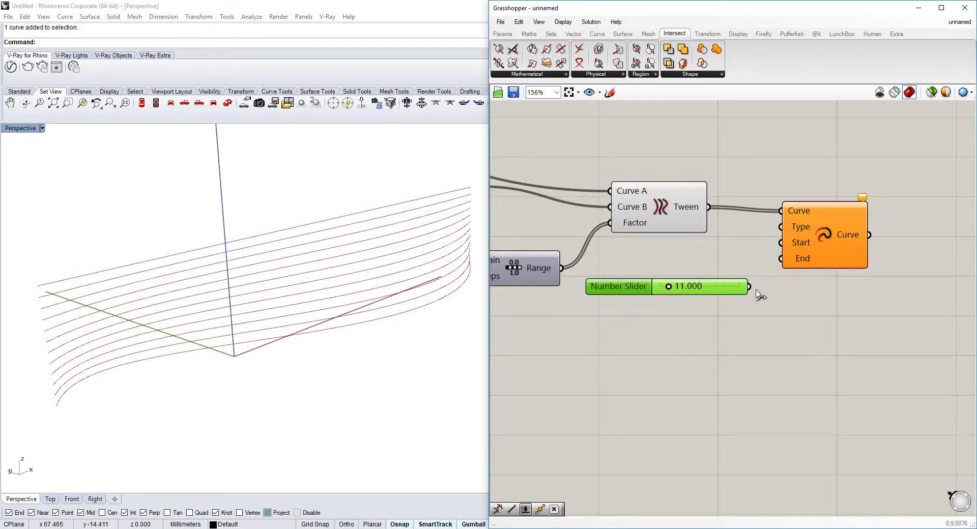
{"action": "mouse_move", "coordinate": [771, 258]}
{"action": "left_mouse_down"}
{"action": "mouse_move", "coordinate": [764, 245]}
{"action": "mouse_move", "coordinate": [759, 256]}
{"action": "left_mouse_up"}
{"action": "scroll", "coordinate": [478, 268], "scroll_direction": "down", "scroll_amount": 2}
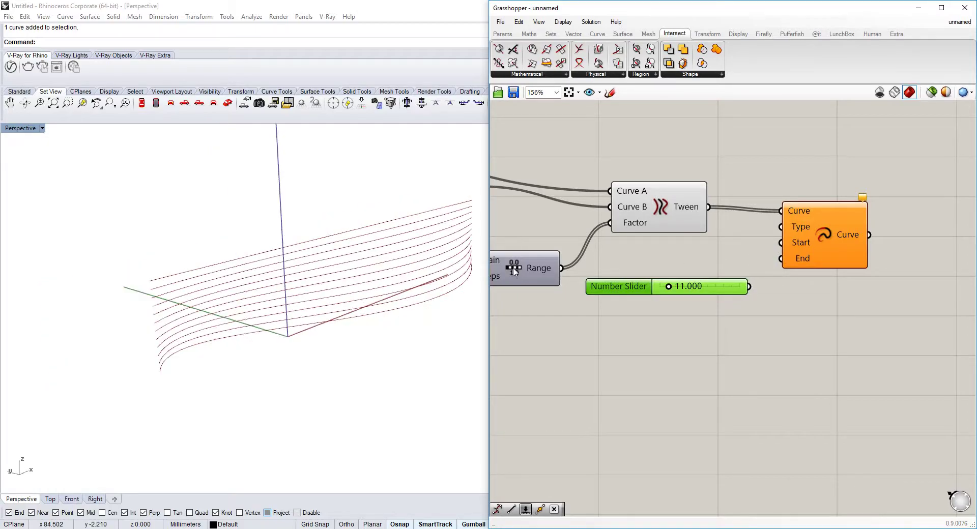
- Add a Dispatch component after Tween Curve and wire the Tween output into its List input
{"action": "right_click_drag", "start_coordinate": [785, 238], "coordinate": [722, 253]}
{"action": "left_click_drag", "start_coordinate": [761, 251], "coordinate": [786, 254]}
{"action": "double_click", "coordinate": [742, 206]}
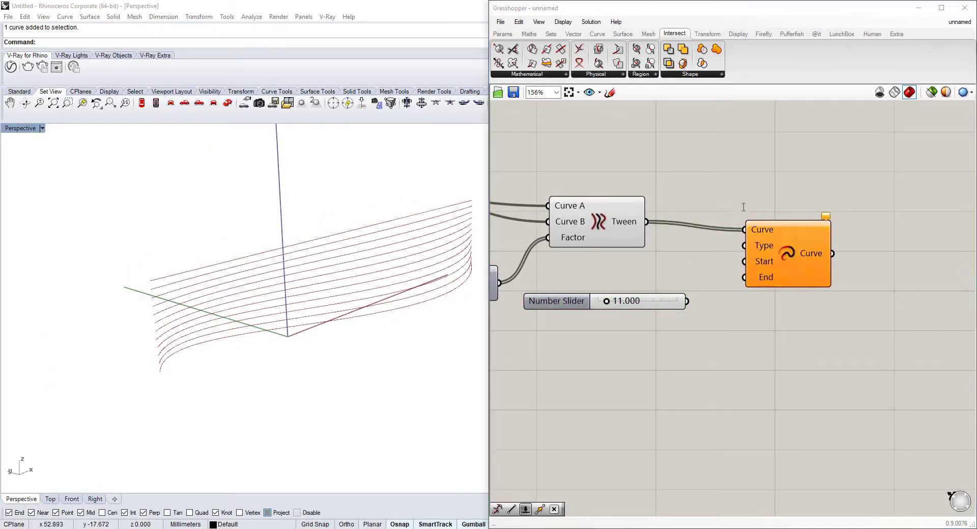
{"action": "type", "text": "di"}
{"action": "left_click", "coordinate": [743, 199]}
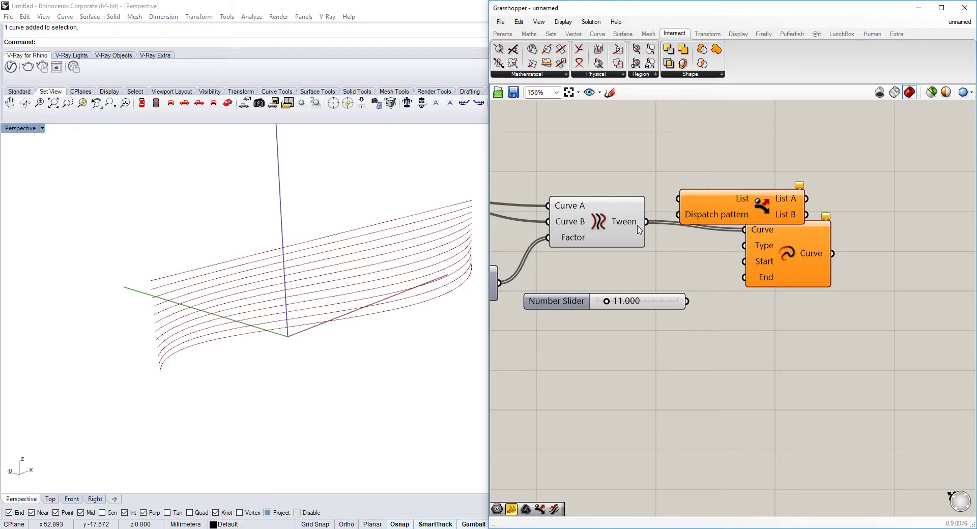
{"action": "left_click_drag", "start_coordinate": [671, 203], "coordinate": [678, 199]}
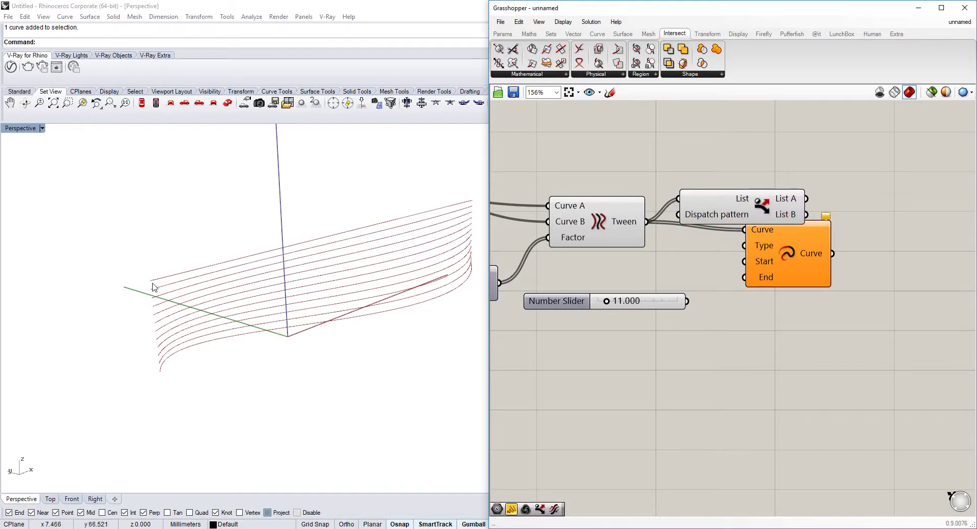
- Move Extend Curve clear of Dispatch and replace its Curve input with Dispatch's List A output
{"action": "left_click_drag", "start_coordinate": [791, 264], "coordinate": [870, 262]}
{"action": "right_click_drag", "start_coordinate": [861, 234], "coordinate": [768, 244]}
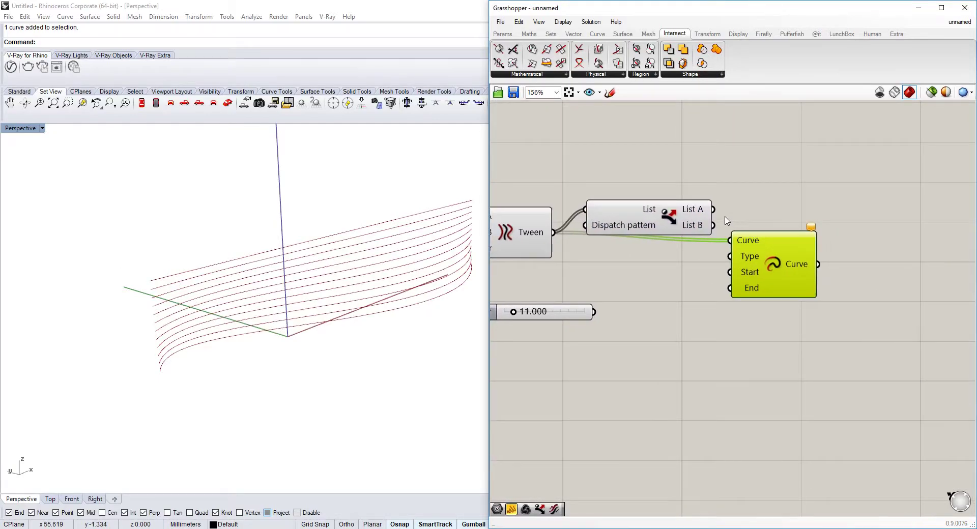
{"action": "left_click_drag", "start_coordinate": [730, 248], "coordinate": [730, 244]}
{"action": "left_click_drag", "start_coordinate": [767, 267], "coordinate": [821, 259]}
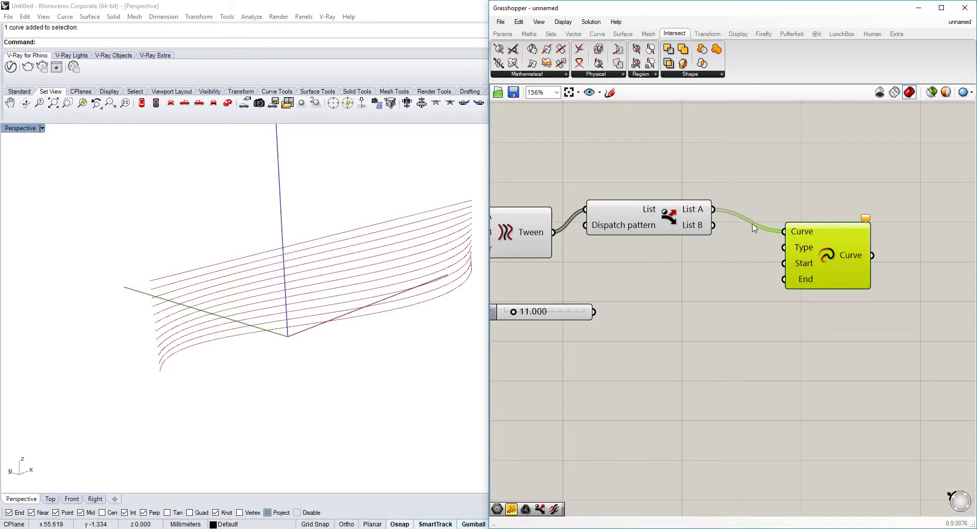
- Wire the floating-point slider into both the Start and End inputs of Extend Curve
{"action": "right_click_drag", "start_coordinate": [709, 301], "coordinate": [704, 292]}
{"action": "mouse_move", "coordinate": [586, 303]}
{"action": "left_mouse_down"}
{"action": "mouse_move", "coordinate": [782, 262]}
{"action": "mouse_move", "coordinate": [582, 301]}
{"action": "left_mouse_up"}
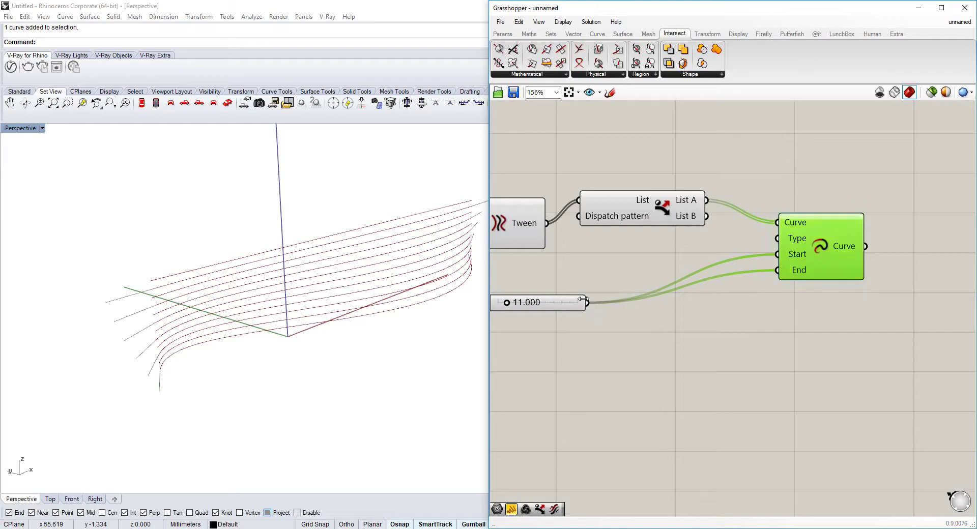
{"action": "right_click_drag", "start_coordinate": [391, 297], "coordinate": [101, 254]}
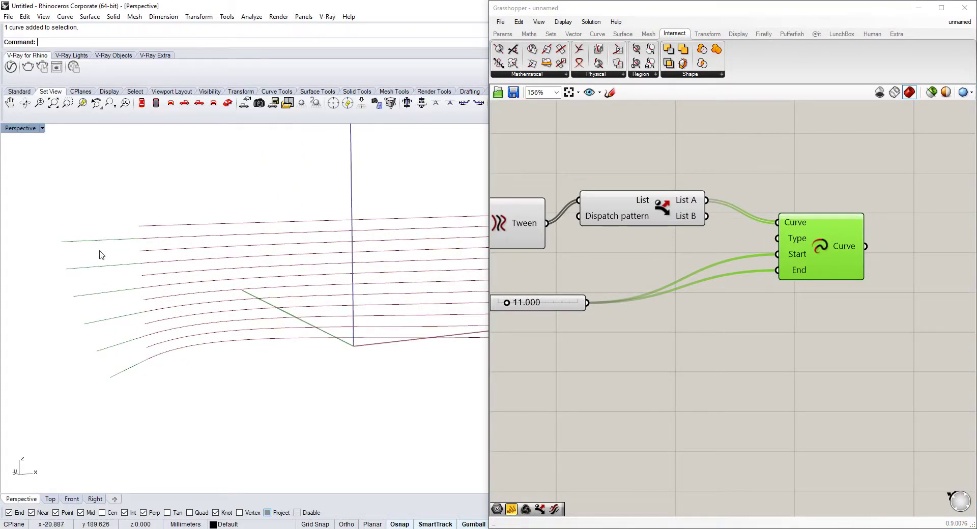
{"action": "scroll", "coordinate": [315, 299], "scroll_direction": "down", "scroll_amount": 2}
{"action": "scroll", "coordinate": [511, 293], "scroll_direction": "up", "scroll_amount": 2}
- Slightly lower the slider that controls the extension length at both curve ends
{"action": "right_click_drag", "start_coordinate": [514, 307], "coordinate": [575, 306]}
{"action": "left_click_drag", "start_coordinate": [568, 307], "coordinate": [563, 308]}
{"action": "right_click_drag", "start_coordinate": [449, 300], "coordinate": [547, 285]}
- Add a Divide Distance component below and beyond Extend Curve
{"action": "scroll", "coordinate": [843, 262], "scroll_direction": "down", "scroll_amount": 1}
{"action": "right_click_drag", "start_coordinate": [843, 262], "coordinate": [721, 268]}
{"action": "scroll", "coordinate": [928, 268], "scroll_direction": "down", "scroll_amount": 1}
{"action": "right_click_drag", "start_coordinate": [928, 269], "coordinate": [670, 244]}
{"action": "left_click", "coordinate": [746, 294]}
{"action": "double_click", "coordinate": [746, 292]}
{"action": "type", "text": "divi"}
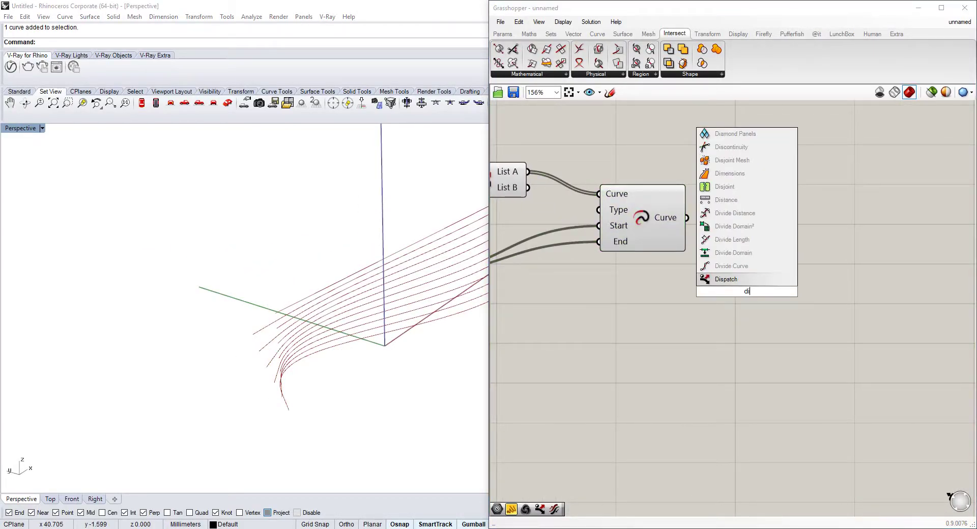
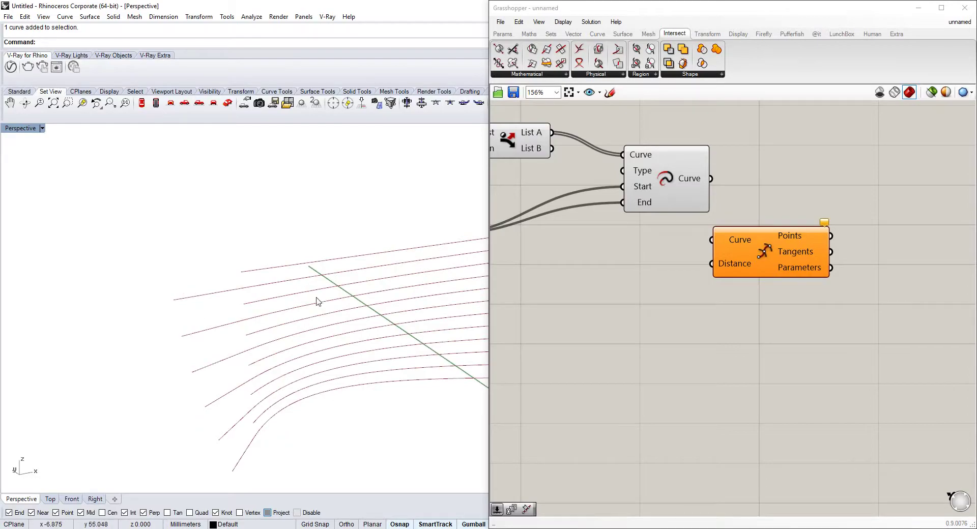
- Move Divide Distance farther from Extend Curve and add a Weave component beside Extend Curve
{"action": "left_click_drag", "start_coordinate": [712, 182], "coordinate": [725, 214]}
{"action": "right_click_drag", "start_coordinate": [737, 191], "coordinate": [737, 193]}
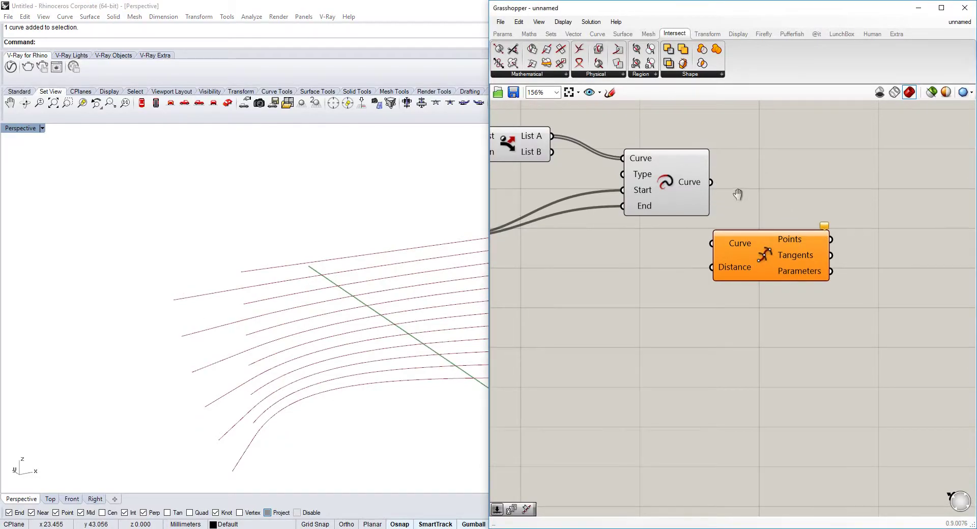
{"action": "left_click_drag", "start_coordinate": [756, 257], "coordinate": [780, 283]}
{"action": "right_click_drag", "start_coordinate": [728, 205], "coordinate": [730, 208]}
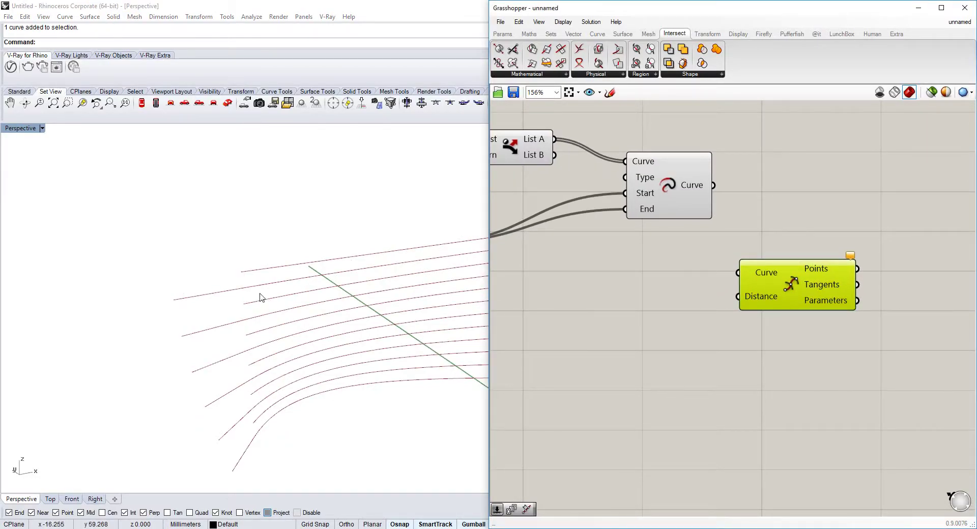
{"action": "double_click", "coordinate": [773, 187]}
{"action": "type", "text": "weave"}
{"action": "key", "text": "Return"}
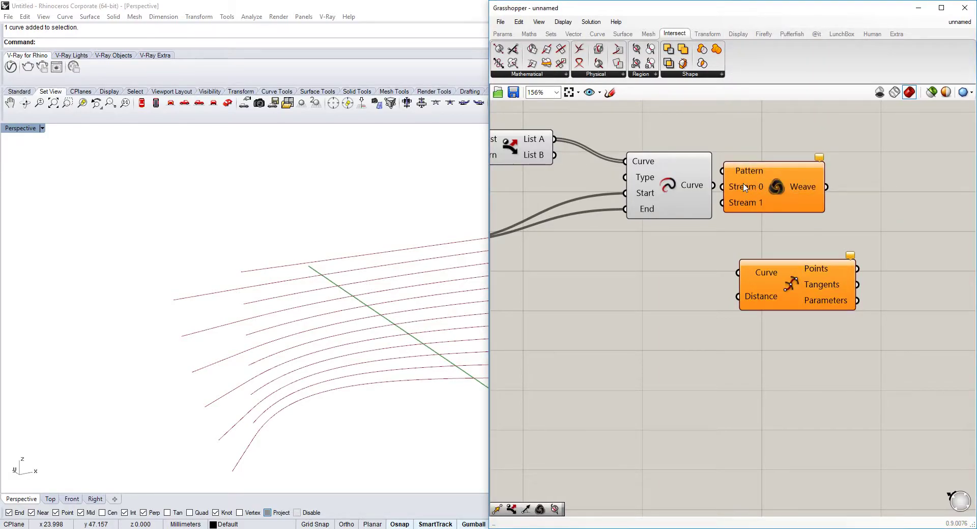
- Wire Extend Curve's output into Weave's Stream 0 and Dispatch's List B into Stream 1, then space Weave away from Extend Curve
{"action": "scroll", "coordinate": [730, 206], "scroll_direction": "down", "scroll_amount": 2}
{"action": "left_click_drag", "start_coordinate": [729, 205], "coordinate": [624, 174]}
{"action": "scroll", "coordinate": [636, 193], "scroll_direction": "down", "scroll_amount": 2}
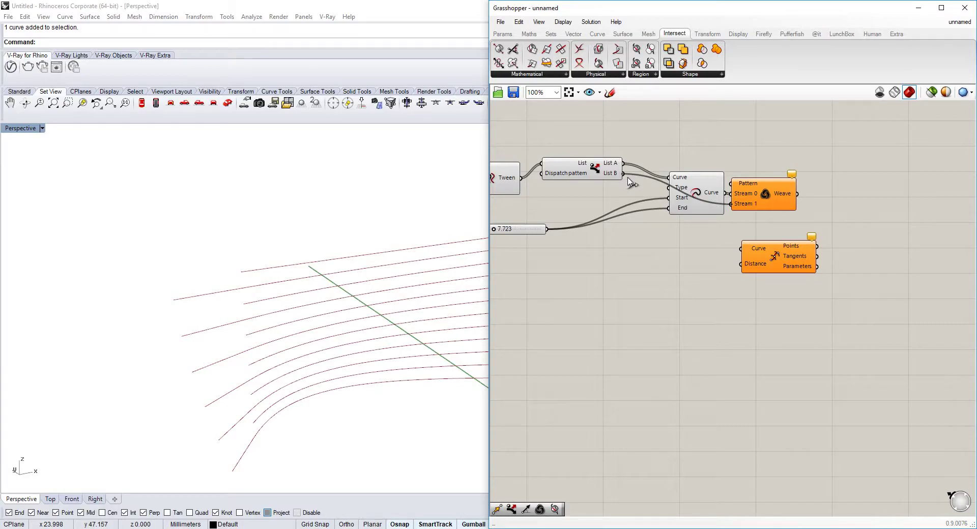
{"action": "left_click_drag", "start_coordinate": [745, 202], "coordinate": [769, 212]}
{"action": "right_click_drag", "start_coordinate": [845, 216], "coordinate": [804, 206]}
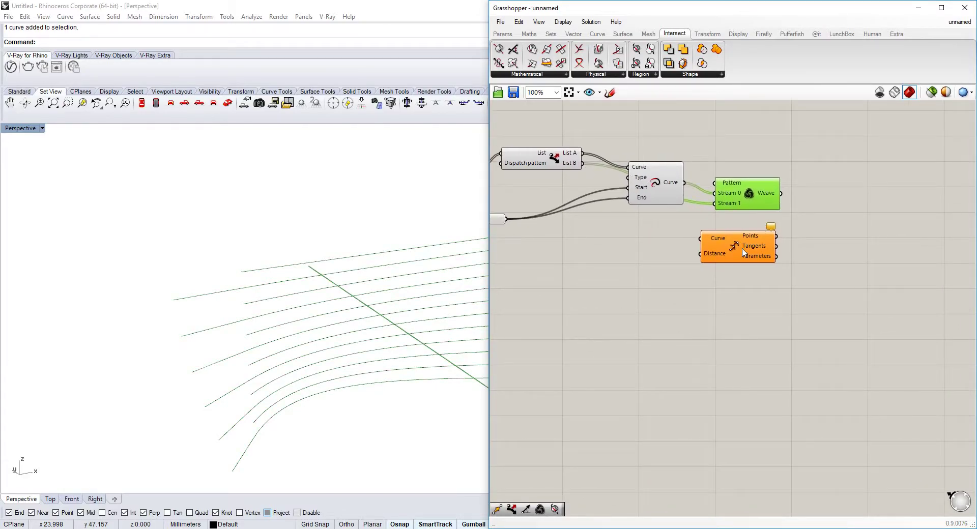
- Place Divide Distance beyond Weave and wire Weave's output into Curve and the extension-length slider into Distance
{"action": "left_click_drag", "start_coordinate": [742, 252], "coordinate": [854, 235]}
{"action": "left_click_drag", "start_coordinate": [792, 195], "coordinate": [567, 222]}
{"action": "scroll", "coordinate": [816, 240], "scroll_direction": "down", "scroll_amount": 2}
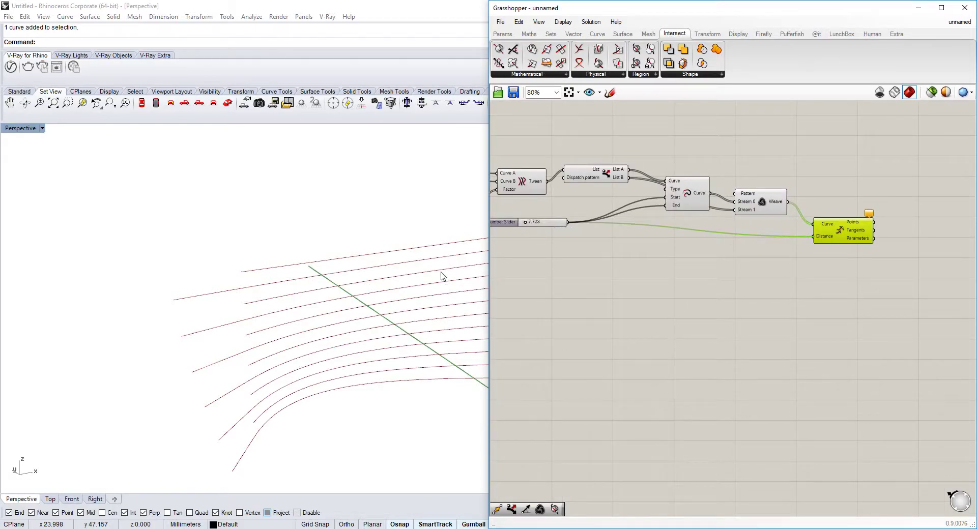
{"action": "right_click_drag", "start_coordinate": [298, 299], "coordinate": [271, 291]}
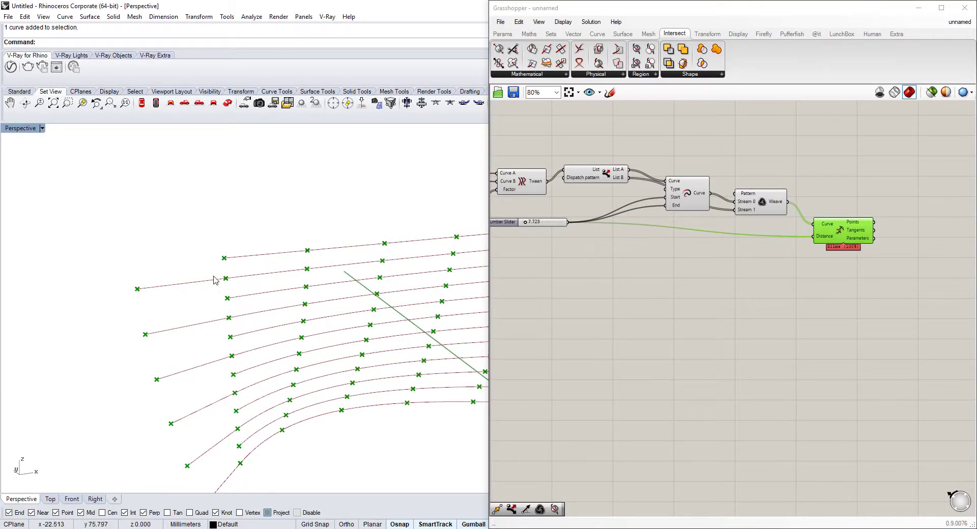
- Add a Division component below the extension-length slider
{"action": "scroll", "coordinate": [655, 233], "scroll_direction": "up", "scroll_amount": 1}
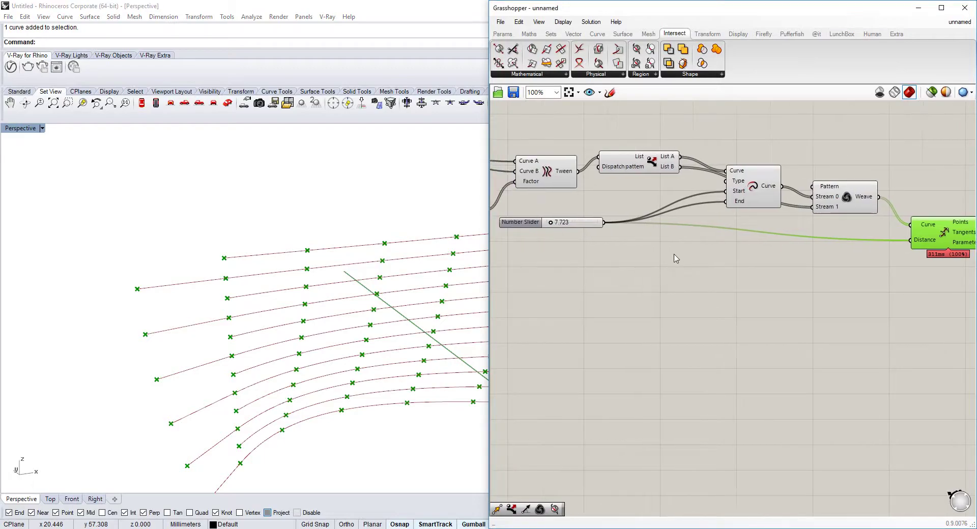
{"action": "double_click", "coordinate": [674, 252]}
{"action": "type", "text": "div"}
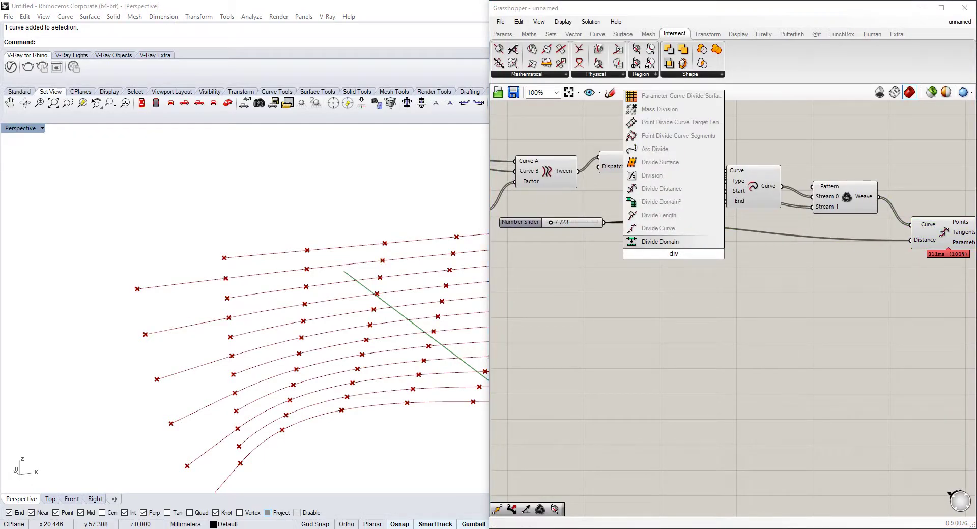
{"action": "left_click", "coordinate": [652, 175]}
{"action": "scroll", "coordinate": [647, 217], "scroll_direction": "up", "scroll_amount": 1}
- Divide the slider value by a new Panel containing 2 and wire the Division result into Extend Curve's Start and End
{"action": "double_click", "coordinate": [618, 271]}
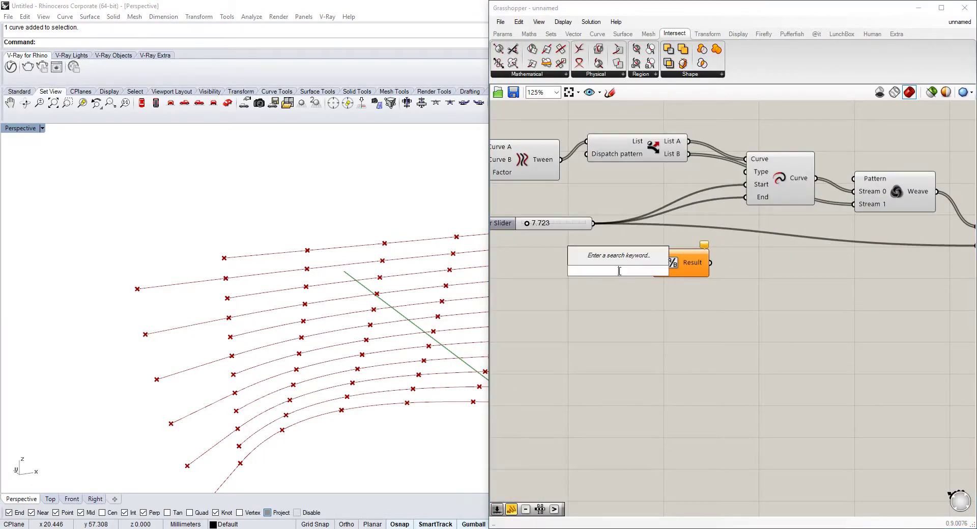
{"action": "type", "text": "/2"}
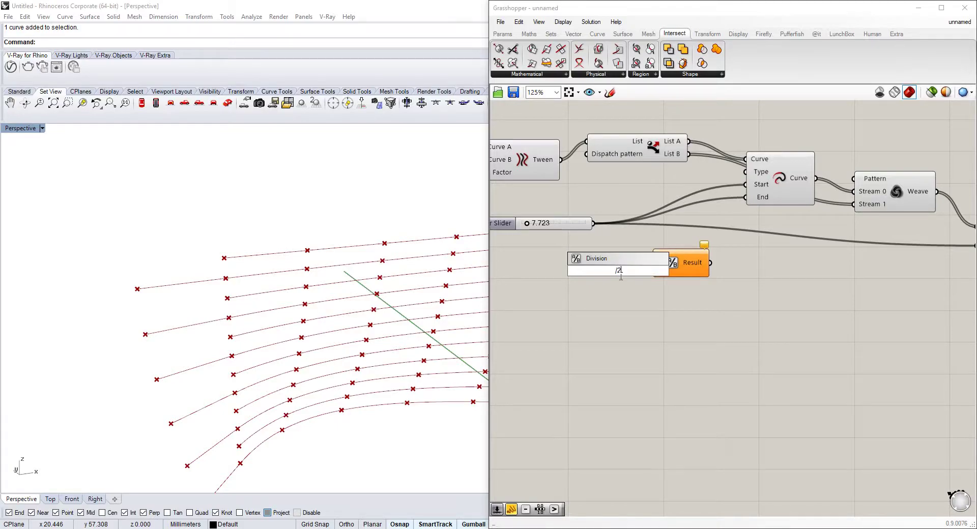
{"action": "double_click", "coordinate": [619, 280]}
{"action": "type", "text": "//2"}
{"action": "left_click", "coordinate": [624, 273]}
{"action": "left_click_drag", "start_coordinate": [595, 286], "coordinate": [593, 223]}
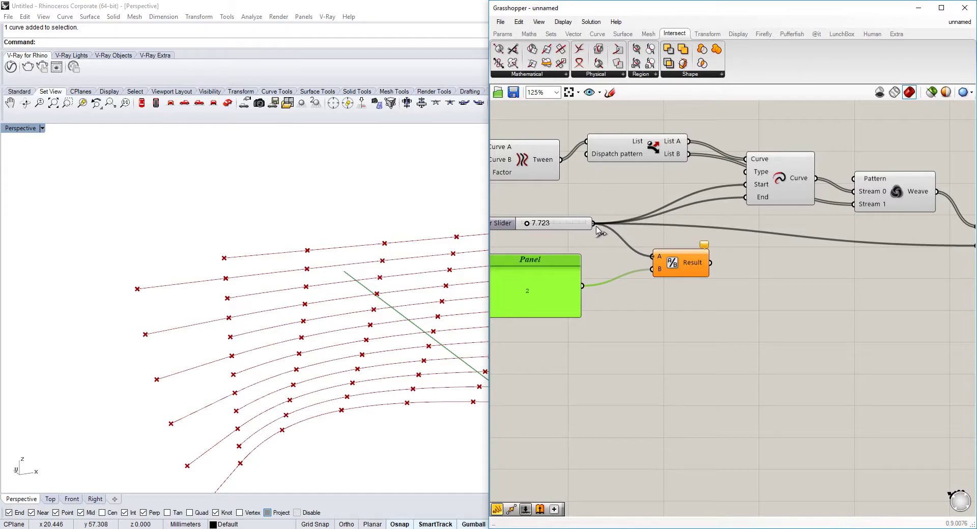
{"action": "mouse_move", "coordinate": [711, 263]}
{"action": "left_mouse_down"}
{"action": "mouse_move", "coordinate": [745, 185]}
{"action": "mouse_move", "coordinate": [710, 263]}
{"action": "left_mouse_up"}
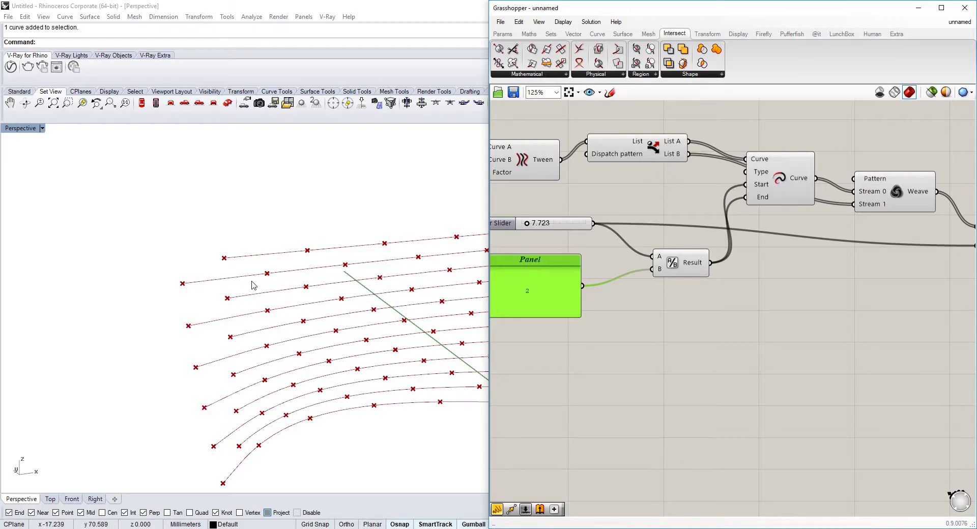
- Add an XY Plane component beyond Divide Distance
{"action": "scroll", "coordinate": [648, 245], "scroll_direction": "down", "scroll_amount": 2}
{"action": "right_click_drag", "start_coordinate": [854, 253], "coordinate": [734, 256]}
{"action": "scroll", "coordinate": [734, 255], "scroll_direction": "up", "scroll_amount": 3}
{"action": "left_click", "coordinate": [602, 234]}
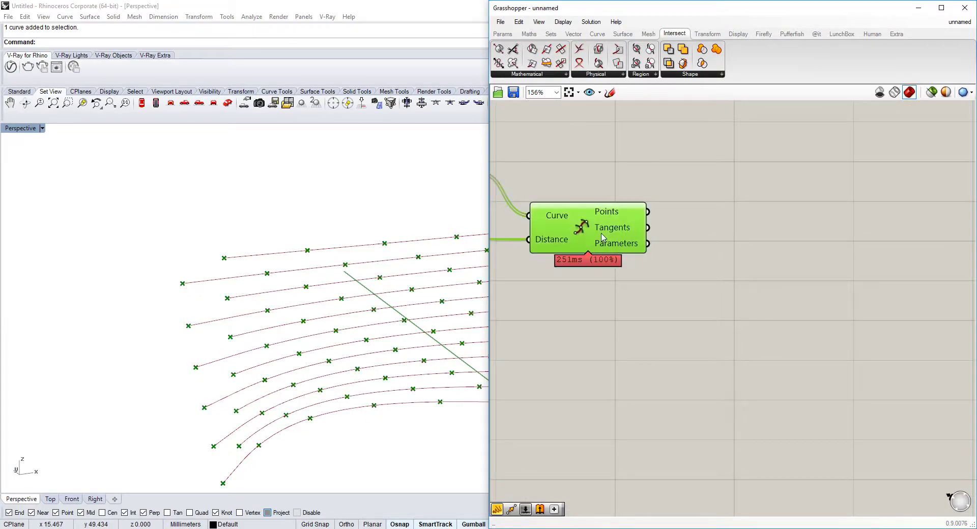
{"action": "right_click_drag", "start_coordinate": [305, 280], "coordinate": [278, 280]}
{"action": "double_click", "coordinate": [752, 271]}
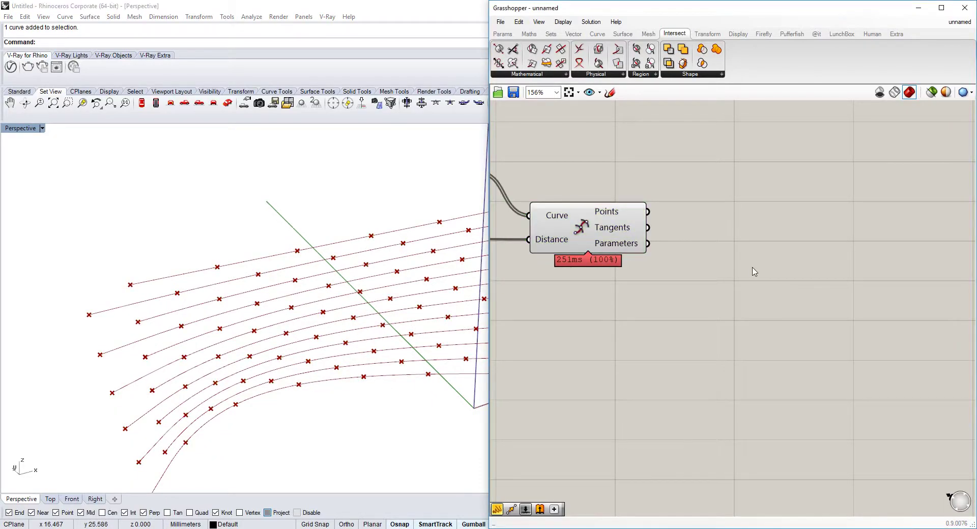
{"action": "type", "text": "xy"}
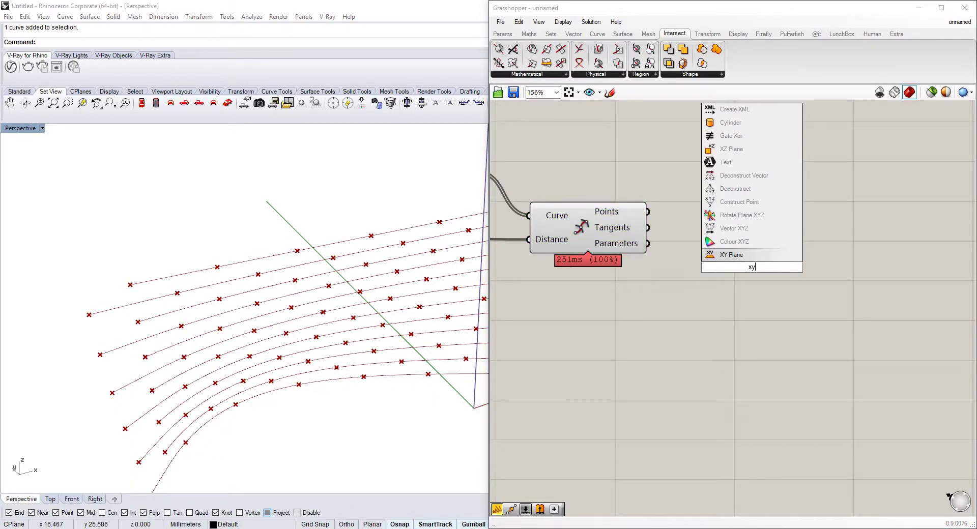
{"action": "key", "text": "Return"}
- Wire Divide Distance's Points output into XY Plane's Origin input
{"action": "right_click_drag", "start_coordinate": [250, 328], "coordinate": [372, 365]}
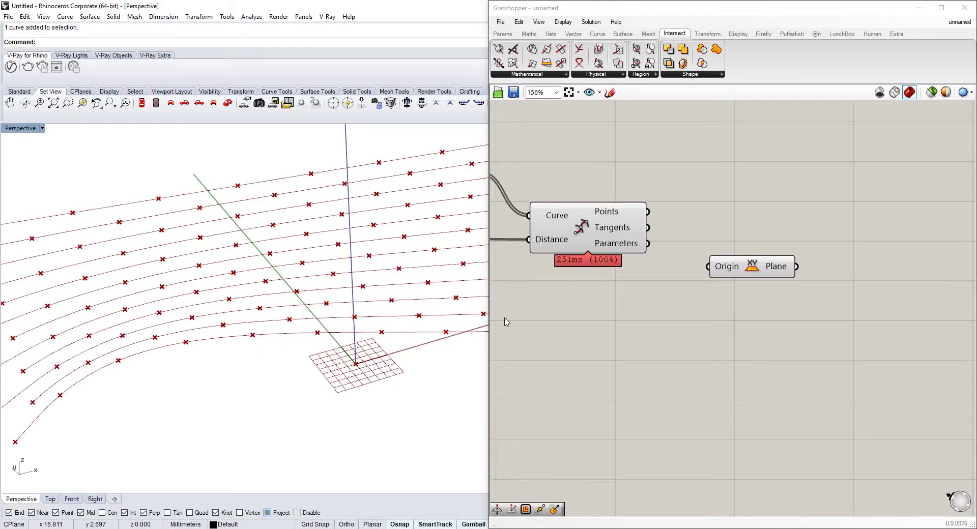
{"action": "right_click_drag", "start_coordinate": [279, 305], "coordinate": [347, 316], "text": "shift"}
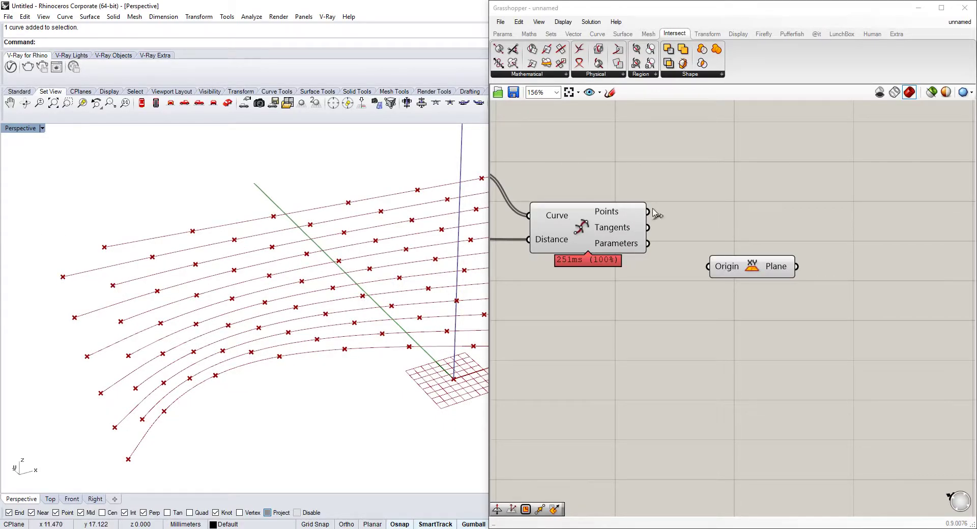
{"action": "left_click_drag", "start_coordinate": [653, 213], "coordinate": [708, 265]}
{"action": "right_click_drag", "start_coordinate": [225, 268], "coordinate": [178, 268]}
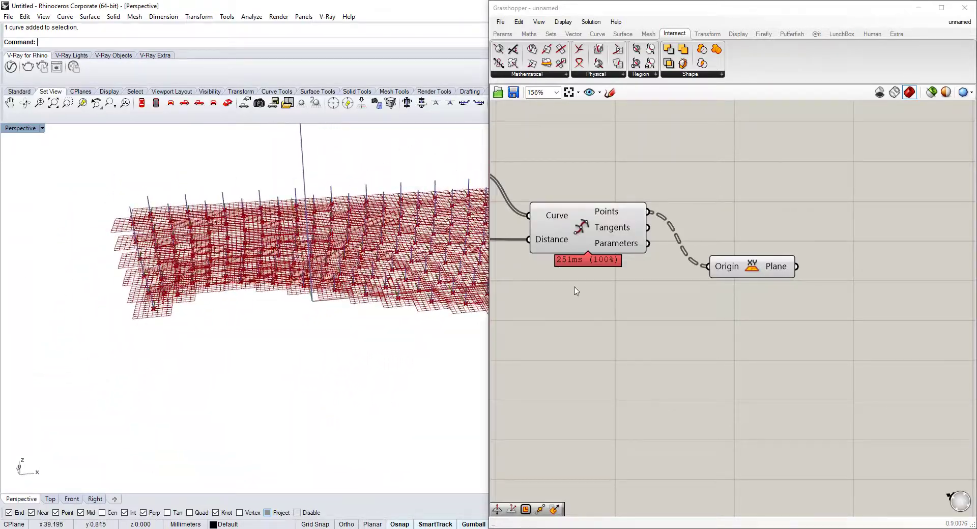
- Add an Align Plane component below and beyond XY Plane
{"action": "double_click", "coordinate": [814, 322]}
{"action": "type", "text": "align"}
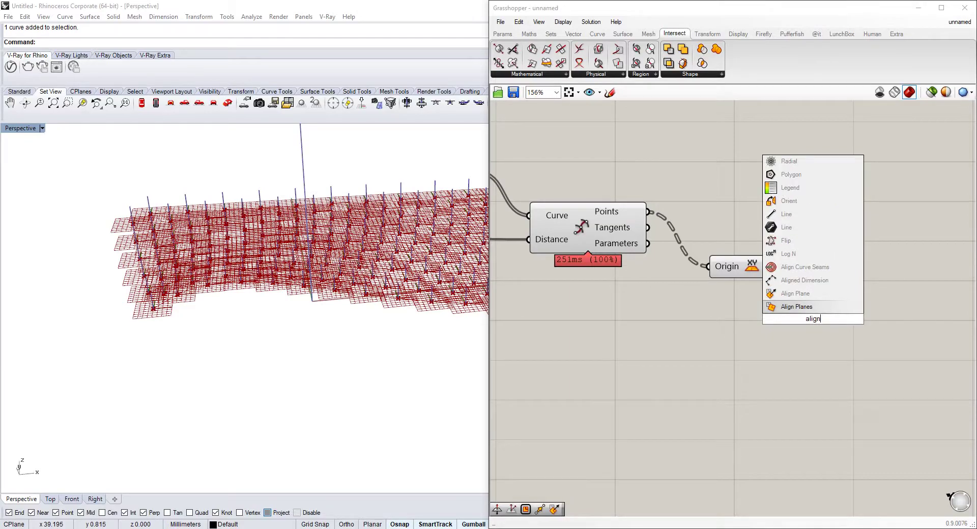
{"action": "left_click", "coordinate": [798, 295]}
{"action": "left_click_drag", "start_coordinate": [801, 322], "coordinate": [843, 309]}
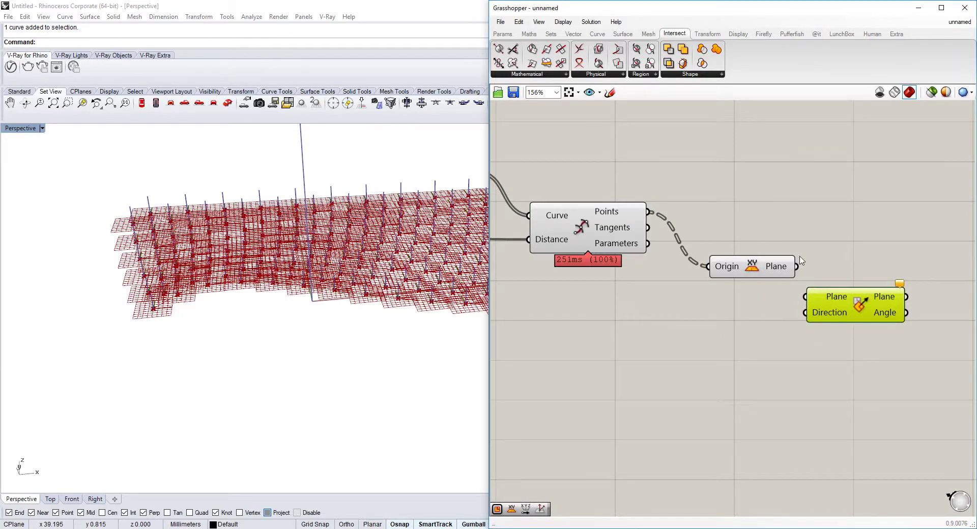
- Wire XY Plane's output into Align Plane's Plane input and Divide Distance's Tangents into its Direction input
{"action": "left_click_drag", "start_coordinate": [797, 266], "coordinate": [809, 298]}
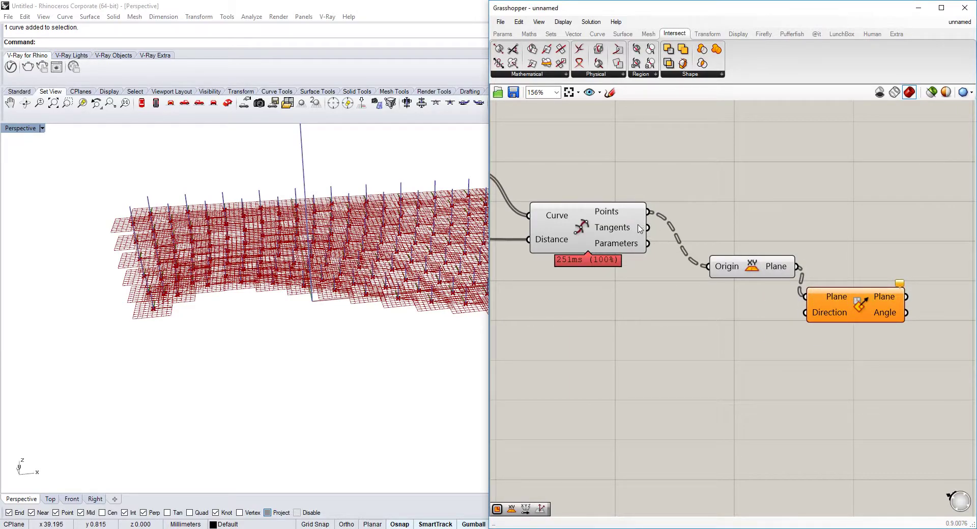
{"action": "mouse_move", "coordinate": [639, 229]}
{"action": "left_click_drag", "start_coordinate": [648, 227], "coordinate": [805, 312]}
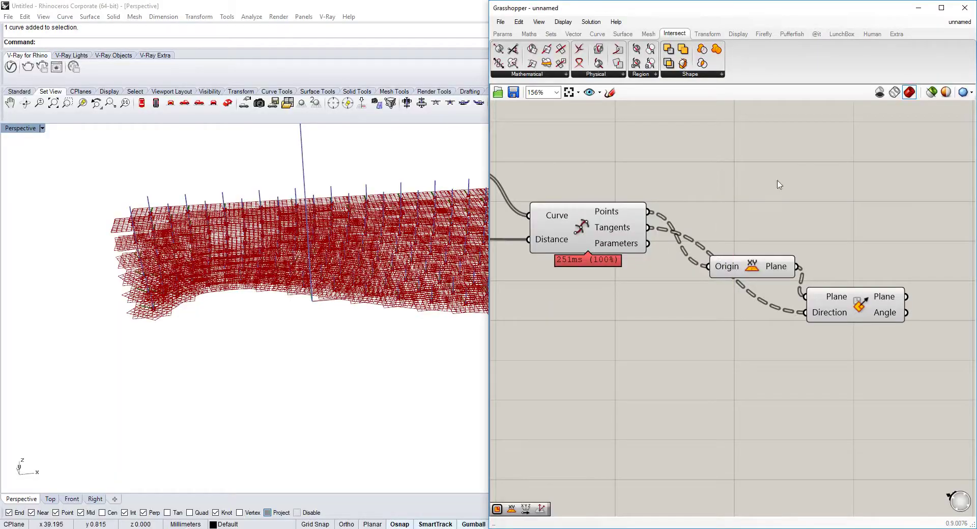
- Turn off the preview of Divide Distance and XY Plane, and move Align Plane farther away from XY Plane
{"action": "left_click_drag", "start_coordinate": [780, 184], "coordinate": [570, 309]}
{"action": "middle_click", "coordinate": [589, 234]}
{"action": "left_click", "coordinate": [618, 202]}
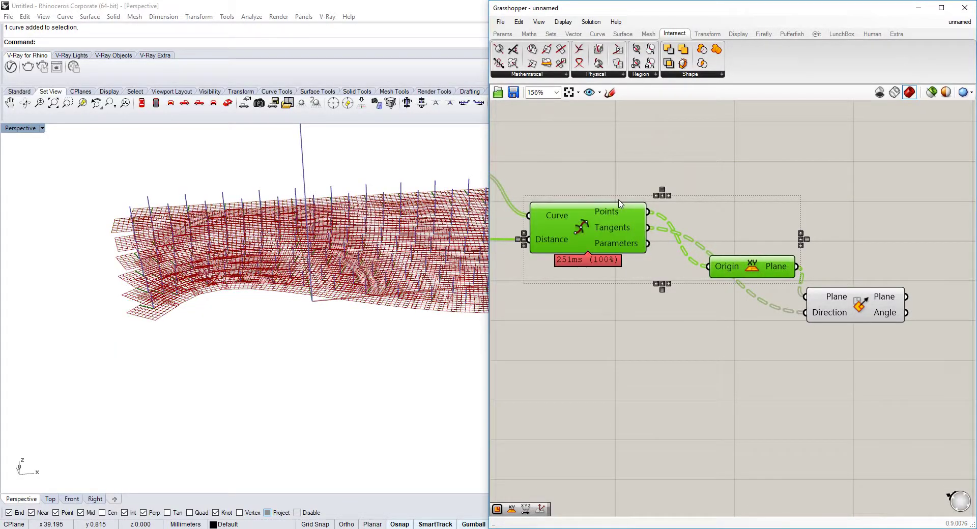
{"action": "right_click_drag", "start_coordinate": [274, 265], "coordinate": [367, 270]}
{"action": "scroll", "coordinate": [316, 264], "scroll_direction": "up", "scroll_amount": 8}
{"action": "scroll", "coordinate": [899, 282], "scroll_direction": "down", "scroll_amount": 2}
{"action": "right_click_drag", "start_coordinate": [899, 282], "coordinate": [744, 272]}
{"action": "left_click", "coordinate": [741, 278]}
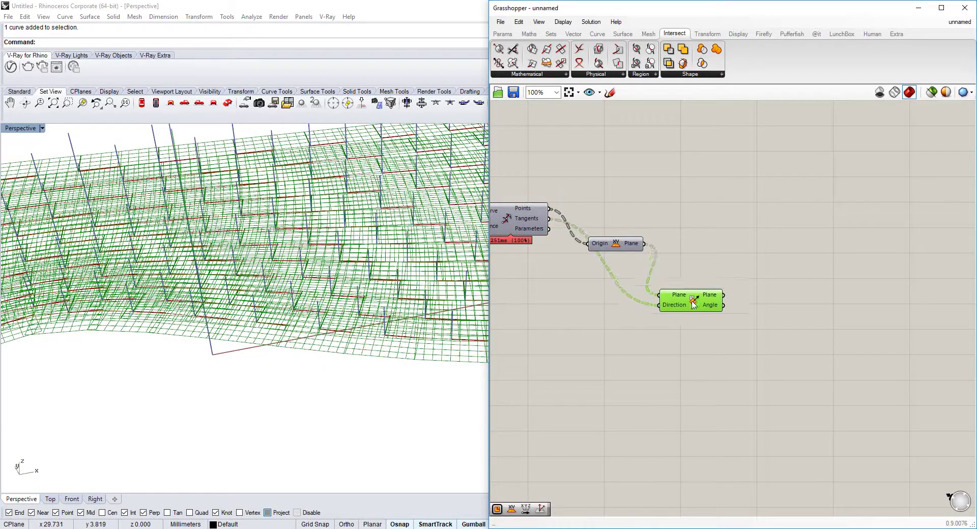
- Add a Rectangle component beyond Align Plane and wire the aligned planes into its Plane input
{"action": "scroll", "coordinate": [763, 280], "scroll_direction": "up", "scroll_amount": 2}
{"action": "double_click", "coordinate": [780, 280]}
{"action": "type", "text": "rect"}
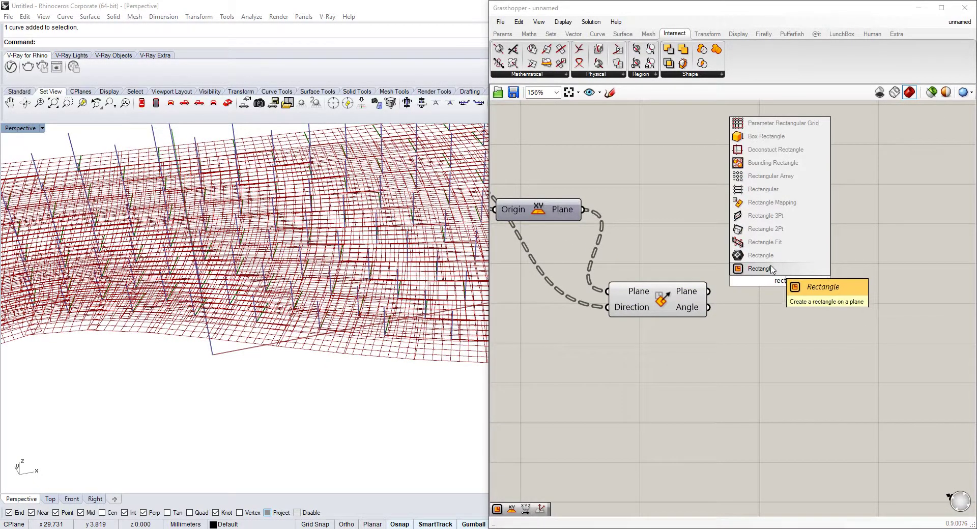
{"action": "left_click", "coordinate": [772, 268]}
{"action": "left_click_drag", "start_coordinate": [801, 284], "coordinate": [867, 296]}
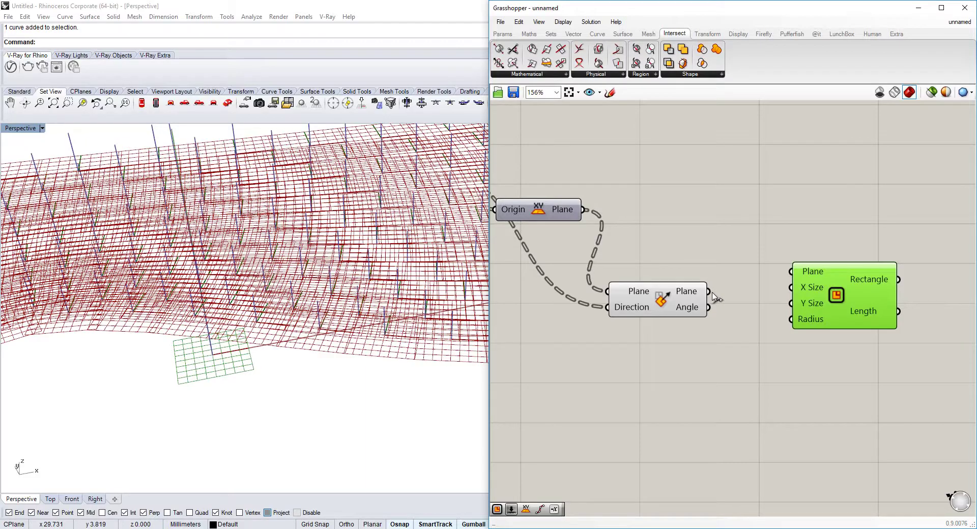
{"action": "left_click_drag", "start_coordinate": [712, 293], "coordinate": [792, 271]}
{"action": "scroll", "coordinate": [790, 271], "scroll_direction": "down", "scroll_amount": 2}
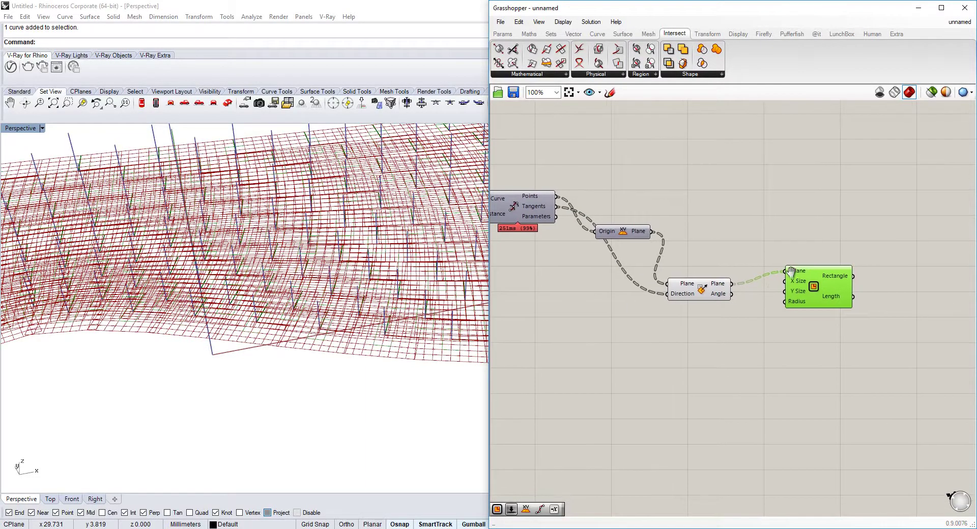
- Add a number slider with value 11 below Align Plane and switch it to floating-point numbers
{"action": "right_click_drag", "start_coordinate": [737, 321], "coordinate": [802, 276]}
{"action": "double_click", "coordinate": [739, 298]}
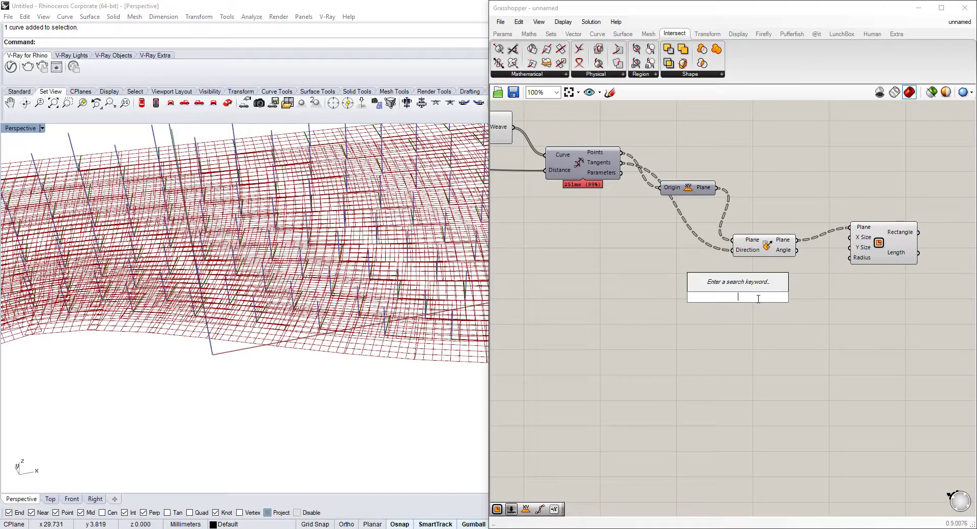
{"action": "type", "text": "11"}
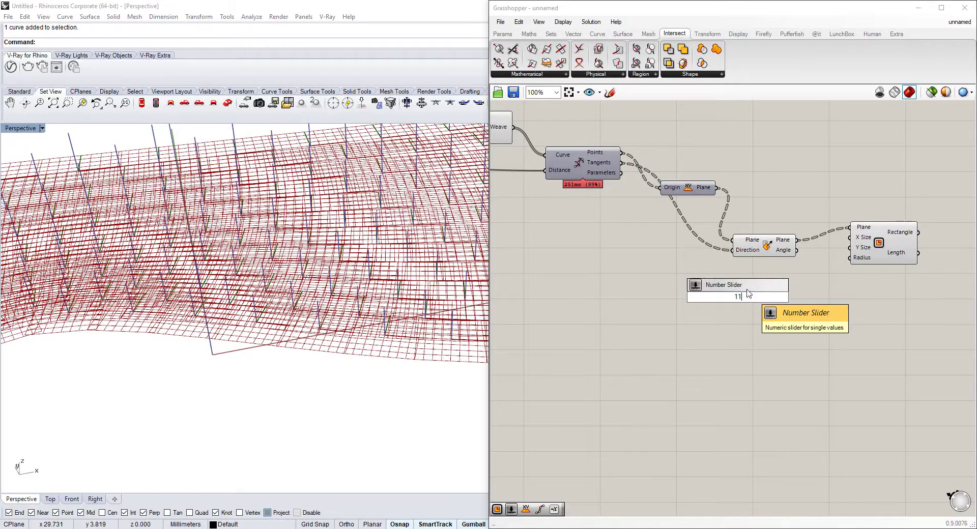
{"action": "key", "text": "Return"}
{"action": "scroll", "coordinate": [816, 306], "scroll_direction": "up", "scroll_amount": 1}
{"action": "double_click", "coordinate": [702, 298]}
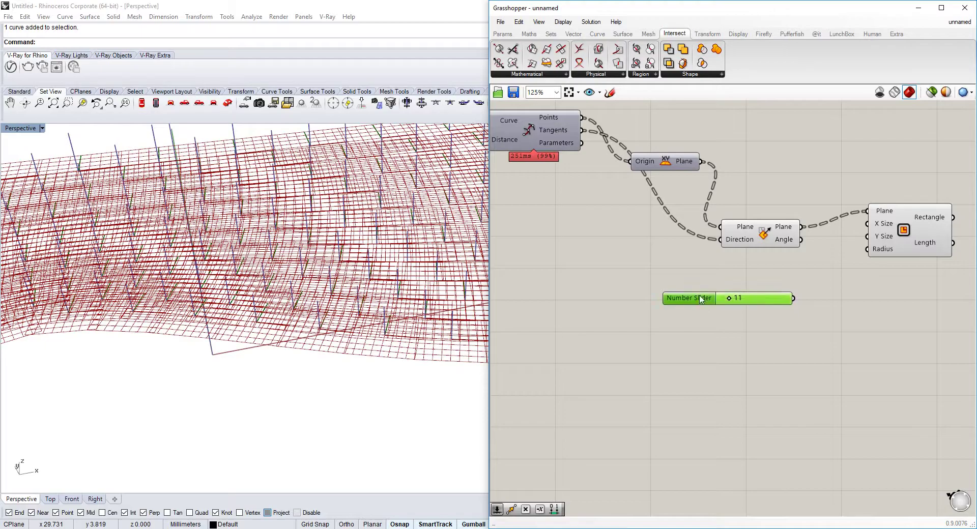
{"action": "left_click", "coordinate": [688, 268]}
{"action": "left_click", "coordinate": [704, 389]}
- Try to drive Rectangle's X Size with the Division result
{"action": "scroll", "coordinate": [784, 297], "scroll_direction": "down", "scroll_amount": 2}
{"action": "right_click_drag", "start_coordinate": [784, 297], "coordinate": [894, 317]}
{"action": "right_click_drag", "start_coordinate": [588, 268], "coordinate": [679, 256]}
{"action": "scroll", "coordinate": [802, 252], "scroll_direction": "down", "scroll_amount": 1}
{"action": "left_click_drag", "start_coordinate": [593, 224], "coordinate": [807, 245]}
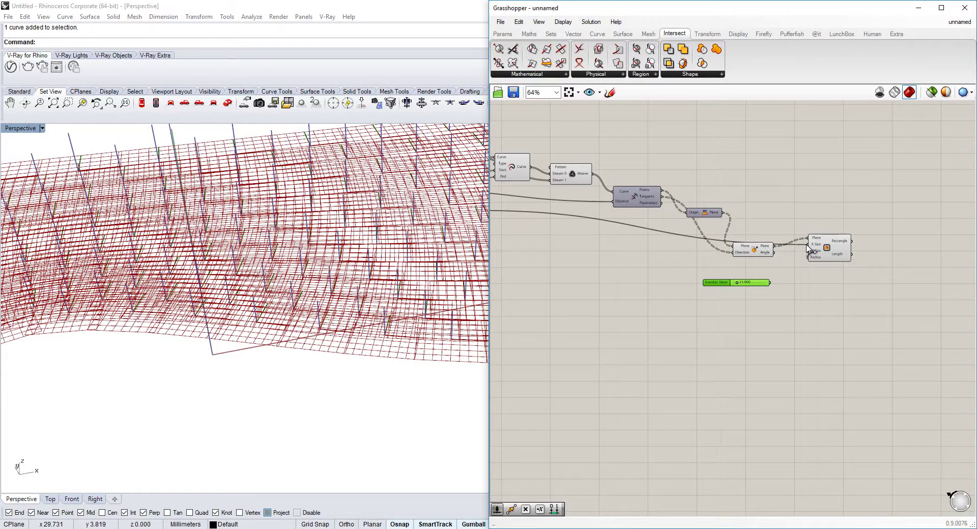
- Turn off the viewport preview of Align Plane
{"action": "left_click", "coordinate": [748, 248]}
{"action": "right_click", "coordinate": [750, 248]}
{"action": "left_click", "coordinate": [767, 238]}
{"action": "scroll", "coordinate": [756, 247], "scroll_direction": "up", "scroll_amount": 2}
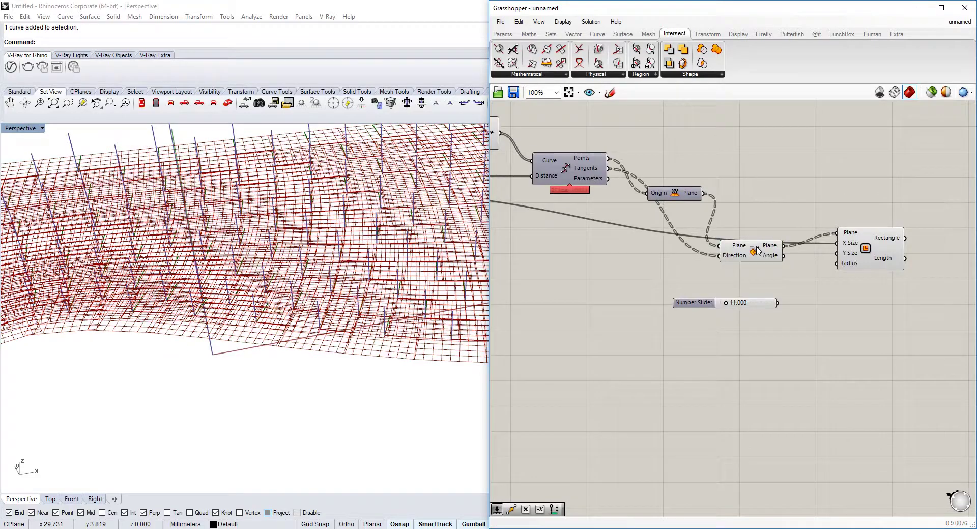
{"action": "right_click", "coordinate": [756, 249]}
{"action": "left_click", "coordinate": [782, 271]}
{"action": "key", "text": "ctrl+z"}
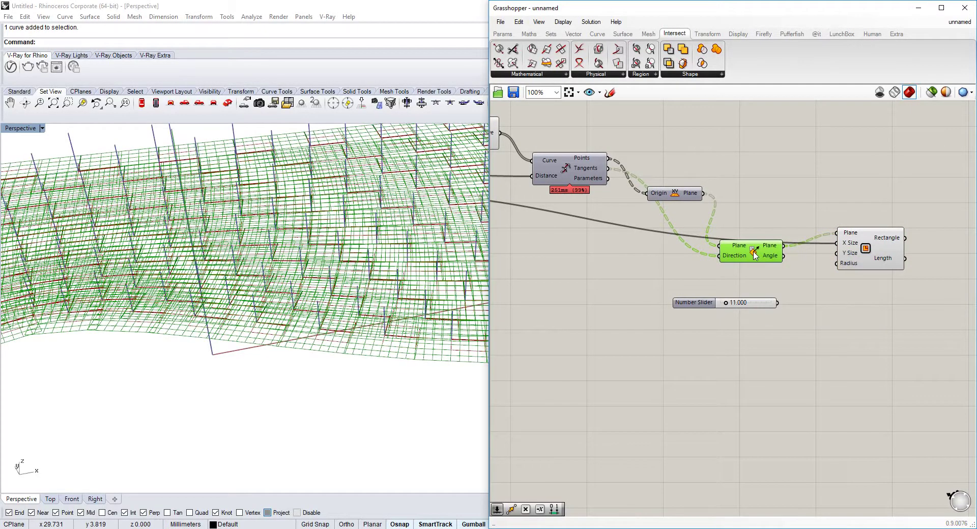
{"action": "right_click", "coordinate": [753, 252]}
{"action": "left_click", "coordinate": [785, 271]}
- Replace Rectangle's X Size input with the extension-length slider and inspect the resulting brick outlines in the viewport
{"action": "right_click_drag", "start_coordinate": [744, 283], "coordinate": [762, 264]}
{"action": "scroll", "coordinate": [762, 264], "scroll_direction": "down", "scroll_amount": 1}
{"action": "right_click_drag", "start_coordinate": [672, 247], "coordinate": [850, 250]}
{"action": "scroll", "coordinate": [532, 171], "scroll_direction": "down", "scroll_amount": 2}
{"action": "left_click_drag", "start_coordinate": [525, 168], "coordinate": [798, 214]}
{"action": "scroll", "coordinate": [783, 183], "scroll_direction": "up", "scroll_amount": 3}
{"action": "right_click_drag", "start_coordinate": [383, 348], "coordinate": [275, 306]}
{"action": "scroll", "coordinate": [276, 305], "scroll_direction": "up", "scroll_amount": 4}
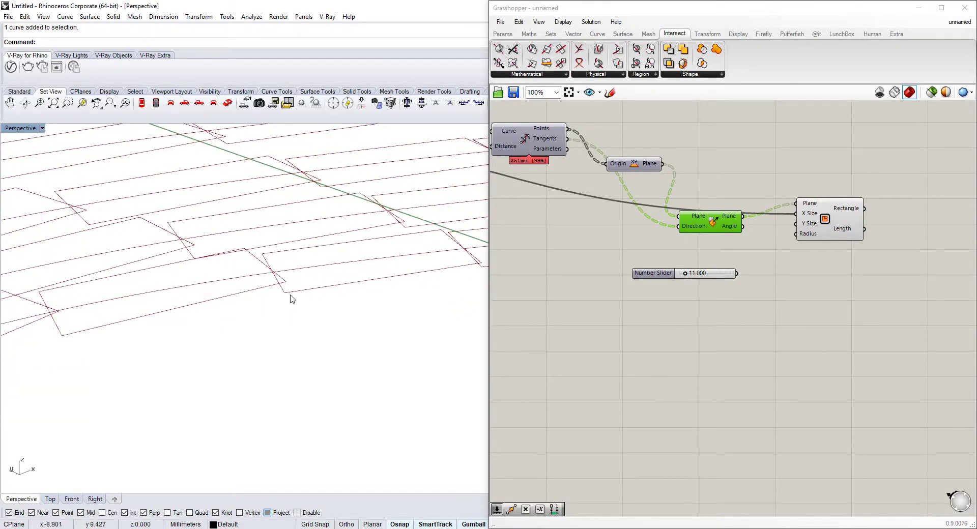
- Add a Multiple Curves intersection component beside Rectangle and feed it the Rectangle output as its curves
{"action": "right_click_drag", "start_coordinate": [904, 225], "coordinate": [846, 237]}
{"action": "double_click", "coordinate": [846, 229]}
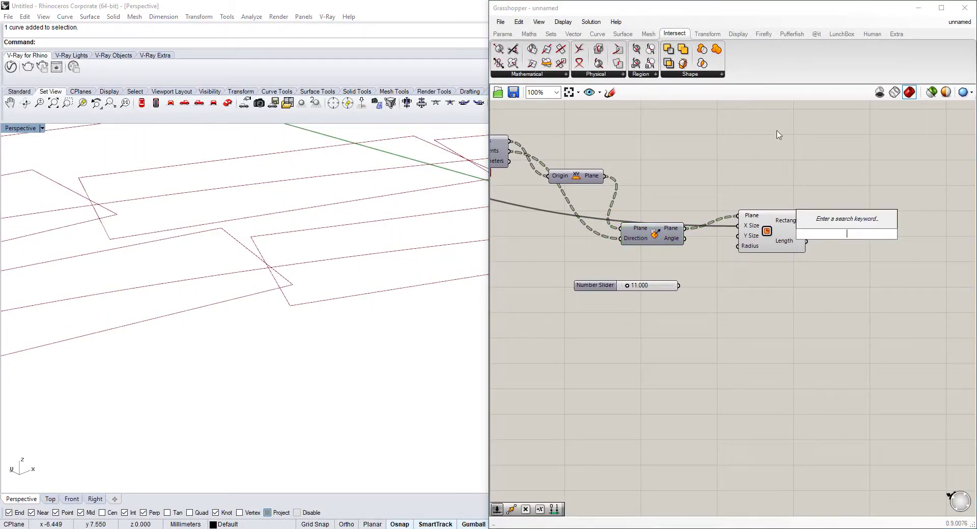
{"action": "left_click", "coordinate": [589, 73]}
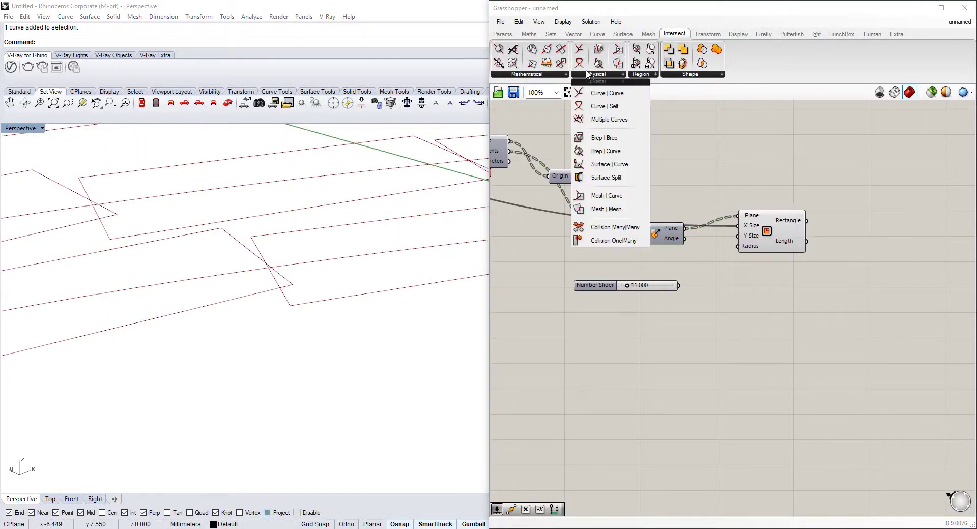
{"action": "left_click", "coordinate": [630, 126]}
{"action": "left_click_drag", "start_coordinate": [660, 137], "coordinate": [958, 254]}
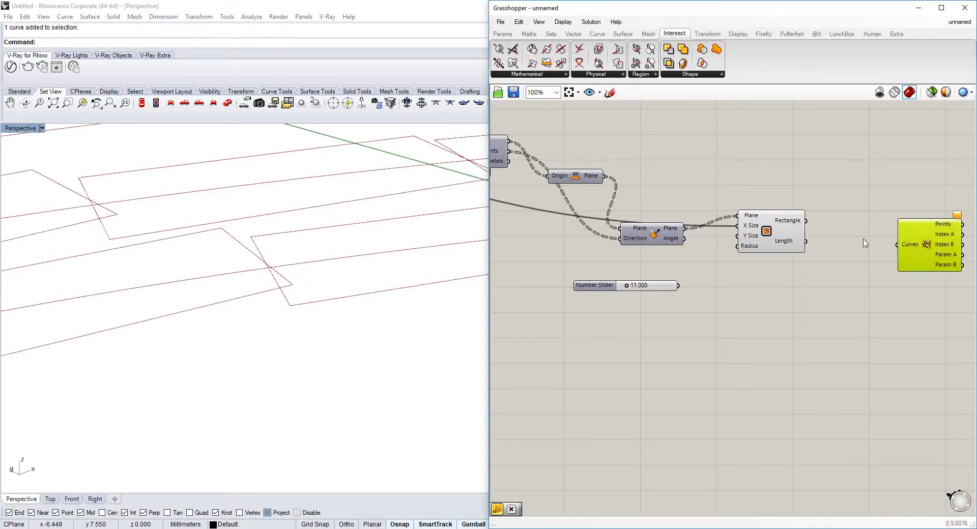
{"action": "left_click", "coordinate": [595, 74]}
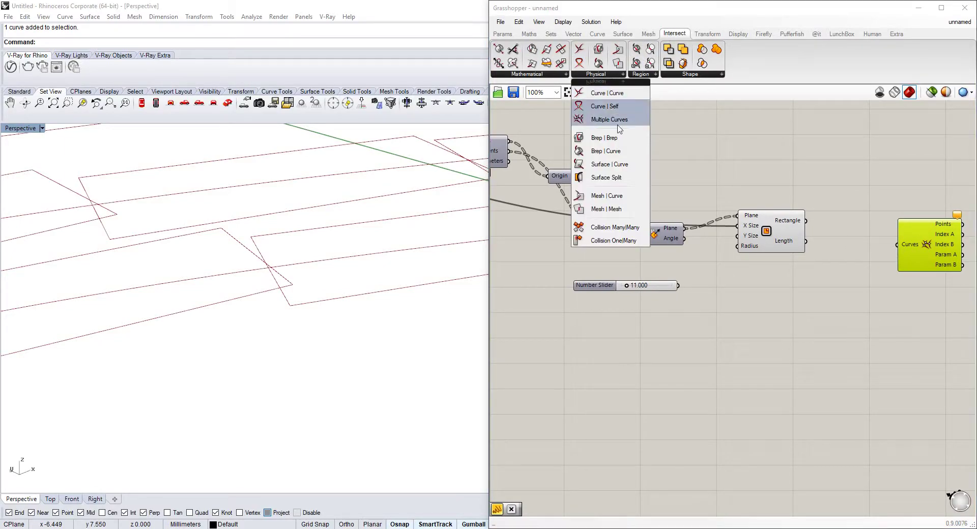
{"action": "left_click_drag", "start_coordinate": [806, 221], "coordinate": [897, 245]}
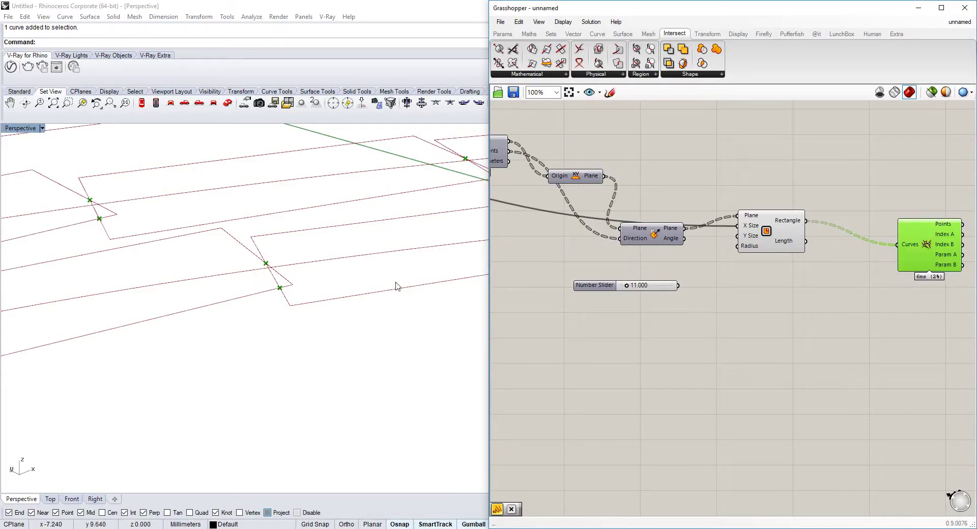
- Add a Panel beside the Multiple Curves component and connect its intersection Points output to list the intersections
{"action": "right_click_drag", "start_coordinate": [934, 240], "coordinate": [730, 222]}
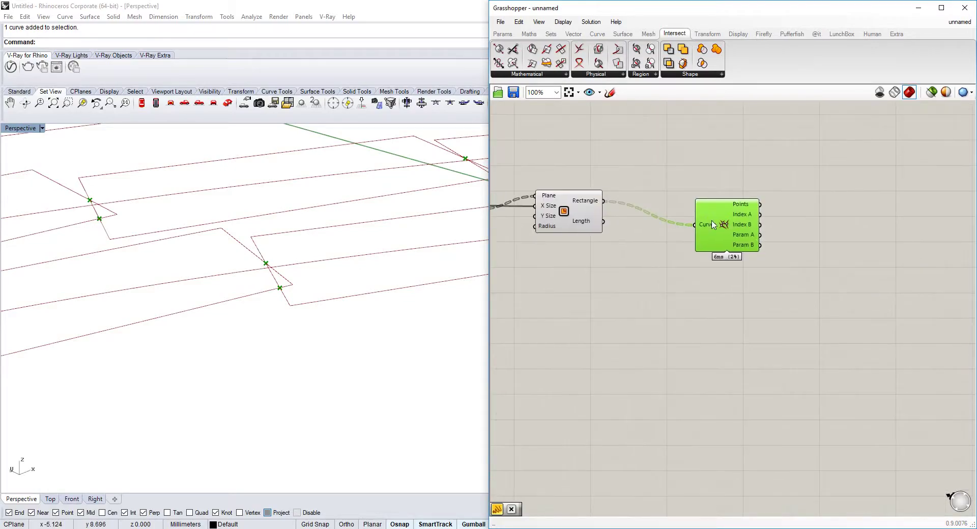
{"action": "scroll", "coordinate": [700, 241], "scroll_direction": "up", "scroll_amount": 1}
{"action": "double_click", "coordinate": [773, 294]}
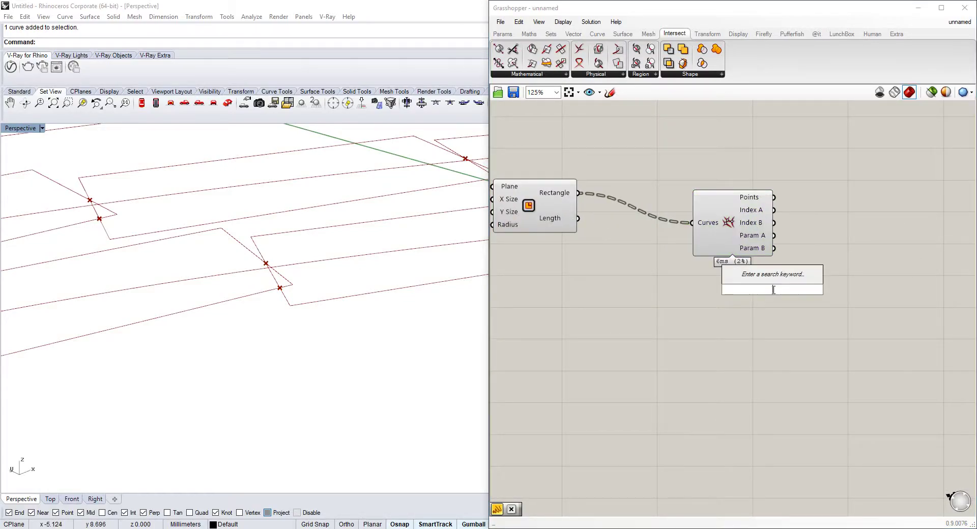
{"action": "type", "text": "Panel"}
{"action": "key", "text": "Return"}
{"action": "left_click_drag", "start_coordinate": [772, 209], "coordinate": [721, 290]}
{"action": "right_click_drag", "start_coordinate": [763, 295], "coordinate": [786, 288]}
{"action": "left_click_drag", "start_coordinate": [791, 275], "coordinate": [870, 247]}
{"action": "scroll", "coordinate": [876, 240], "scroll_direction": "up", "scroll_amount": 1}
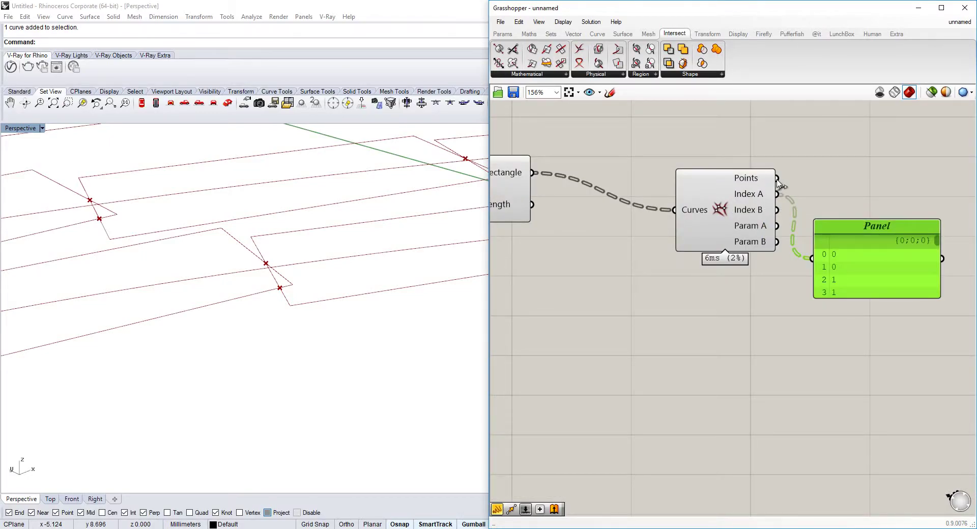
{"action": "left_click_drag", "start_coordinate": [777, 179], "coordinate": [818, 261]}
{"action": "mouse_move", "coordinate": [763, 178]}
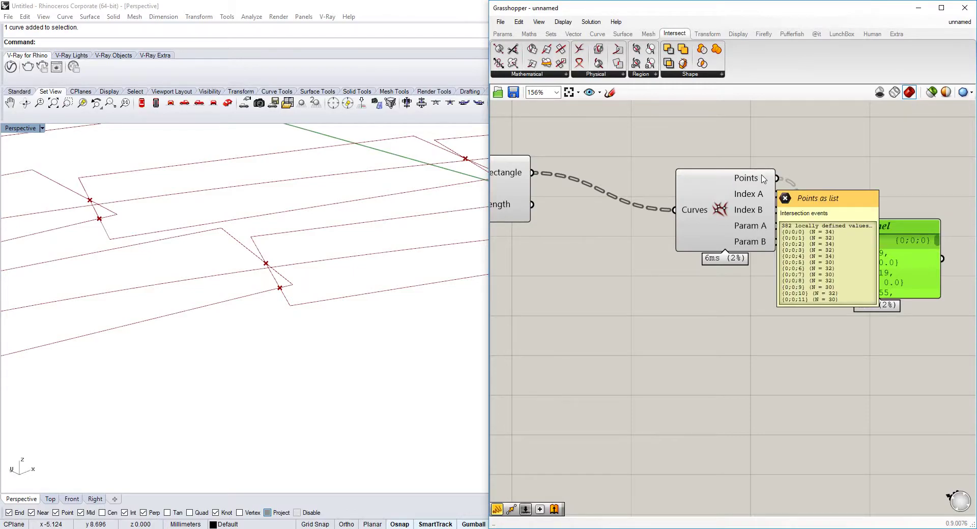
- Add a Subtraction component and connect the 7.723 extension-length slider to its A input
{"action": "scroll", "coordinate": [763, 179], "scroll_direction": "down", "scroll_amount": 3}
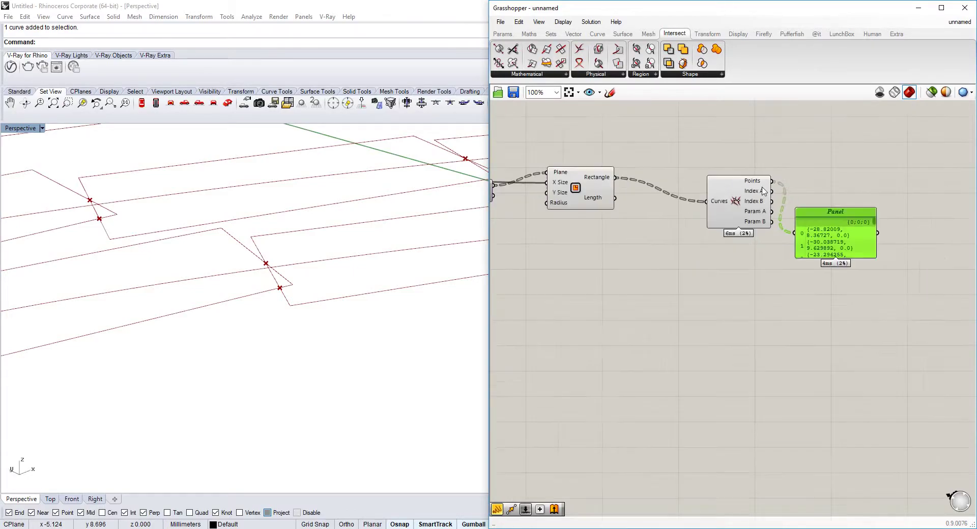
{"action": "right_click_drag", "start_coordinate": [740, 195], "coordinate": [819, 206]}
{"action": "scroll", "coordinate": [723, 218], "scroll_direction": "up", "scroll_amount": 1}
{"action": "right_click_drag", "start_coordinate": [635, 269], "coordinate": [723, 254]}
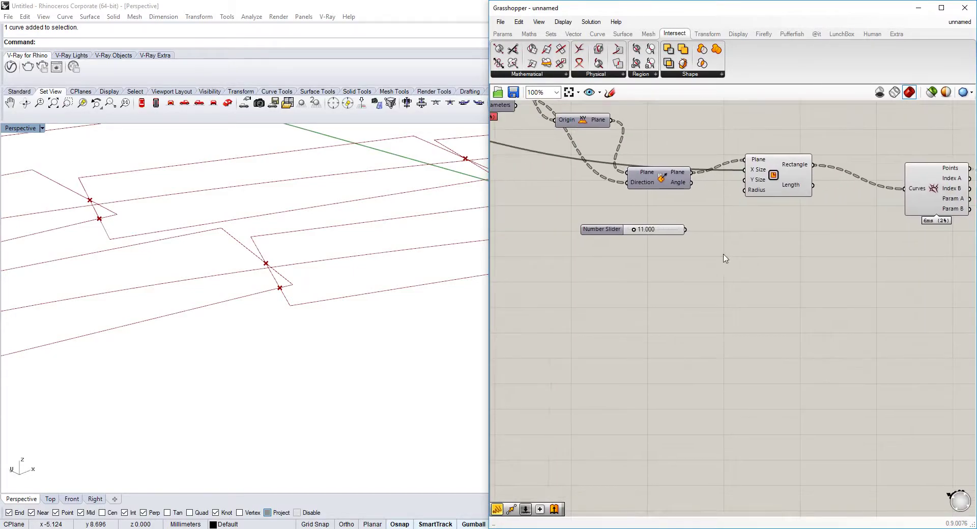
{"action": "double_click", "coordinate": [566, 244]}
{"action": "type", "text": "subtra"}
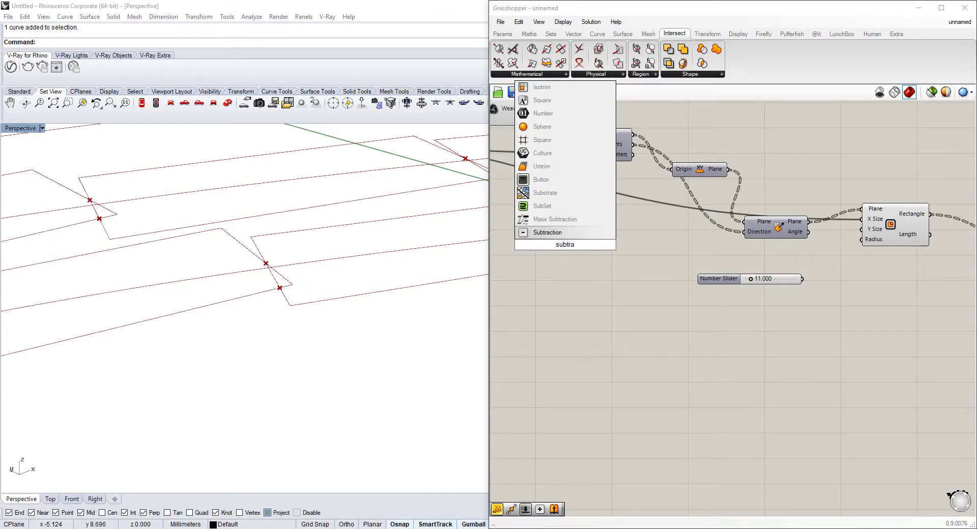
{"action": "key", "text": "Return"}
{"action": "right_click_drag", "start_coordinate": [564, 245], "coordinate": [709, 244]}
{"action": "scroll", "coordinate": [709, 244], "scroll_direction": "down", "scroll_amount": 2}
{"action": "right_click_drag", "start_coordinate": [617, 170], "coordinate": [687, 192]}
{"action": "scroll", "coordinate": [575, 195], "scroll_direction": "up", "scroll_amount": 1}
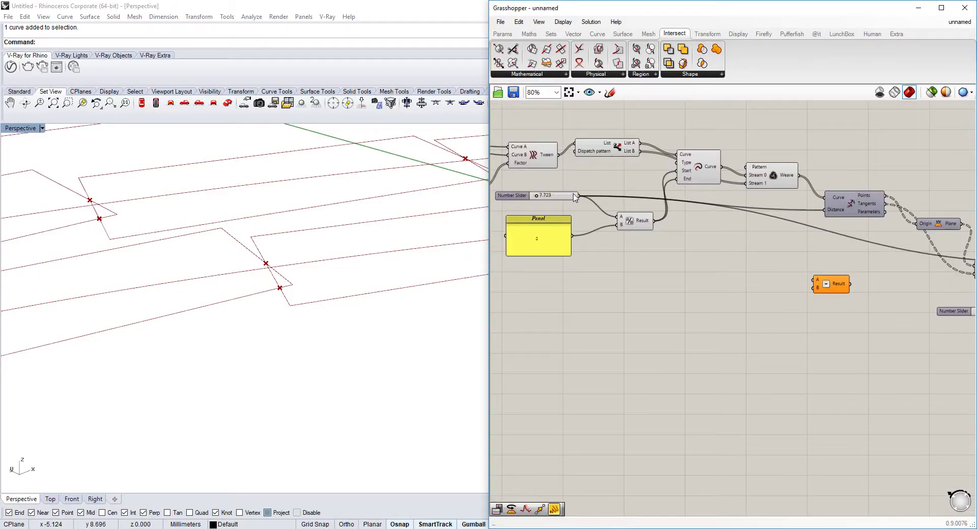
{"action": "left_click_drag", "start_coordinate": [580, 197], "coordinate": [813, 281]}
- Move the unconnected 11.000 slider beside Subtraction, wire it to B, and feed the Result into Rectangle's X Size
{"action": "scroll", "coordinate": [865, 278], "scroll_direction": "up", "scroll_amount": 1}
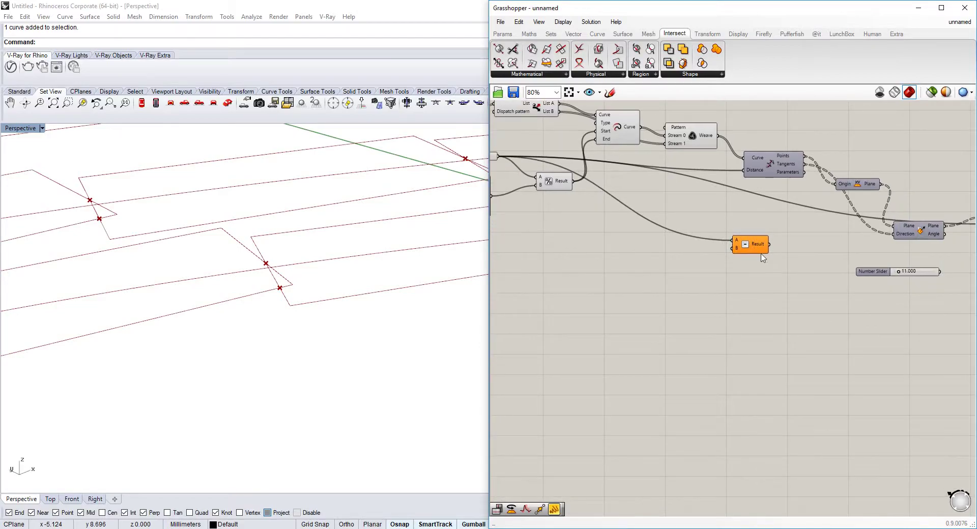
{"action": "left_click_drag", "start_coordinate": [876, 275], "coordinate": [544, 265]}
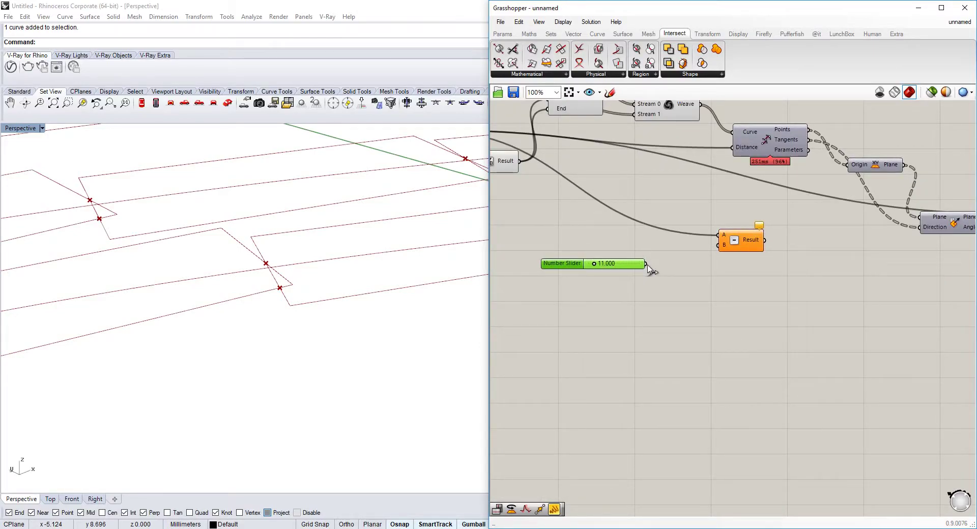
{"action": "left_click_drag", "start_coordinate": [646, 264], "coordinate": [816, 223]}
{"action": "scroll", "coordinate": [725, 254], "scroll_direction": "down", "scroll_amount": 4}
{"action": "scroll", "coordinate": [859, 253], "scroll_direction": "up", "scroll_amount": 3}
{"action": "right_click_drag", "start_coordinate": [610, 264], "coordinate": [728, 266]}
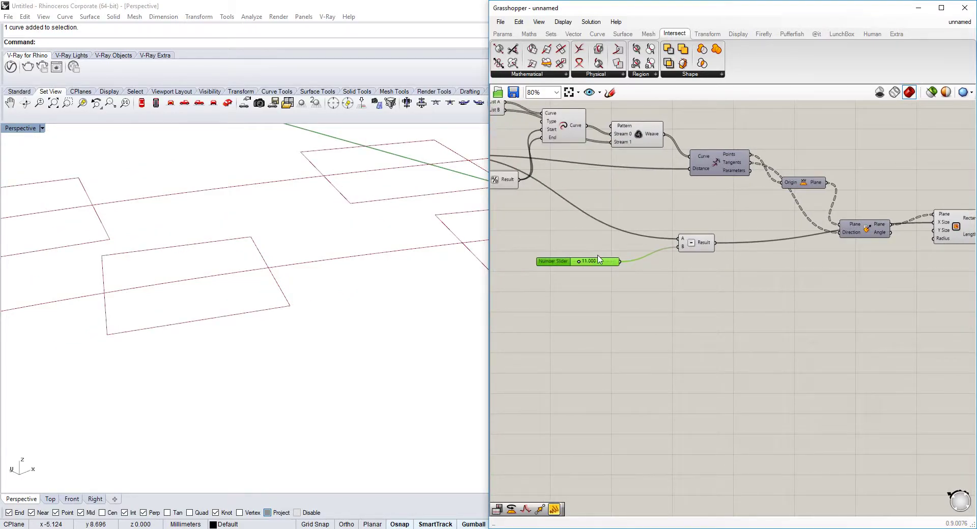
- Limit the slider feeding Subtraction's B input to a maximum of 1 and set its value to 0.450
{"action": "scroll", "coordinate": [598, 260], "scroll_direction": "up", "scroll_amount": 5}
{"action": "left_click_drag", "start_coordinate": [617, 263], "coordinate": [604, 268]}
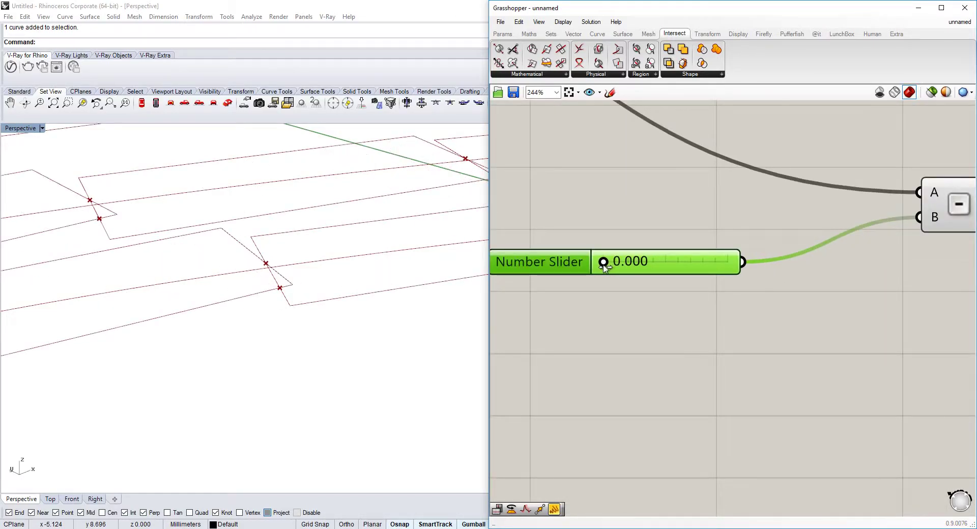
{"action": "double_click", "coordinate": [563, 267]}
{"action": "double_click", "coordinate": [588, 291]}
{"action": "type", "text": "1"}
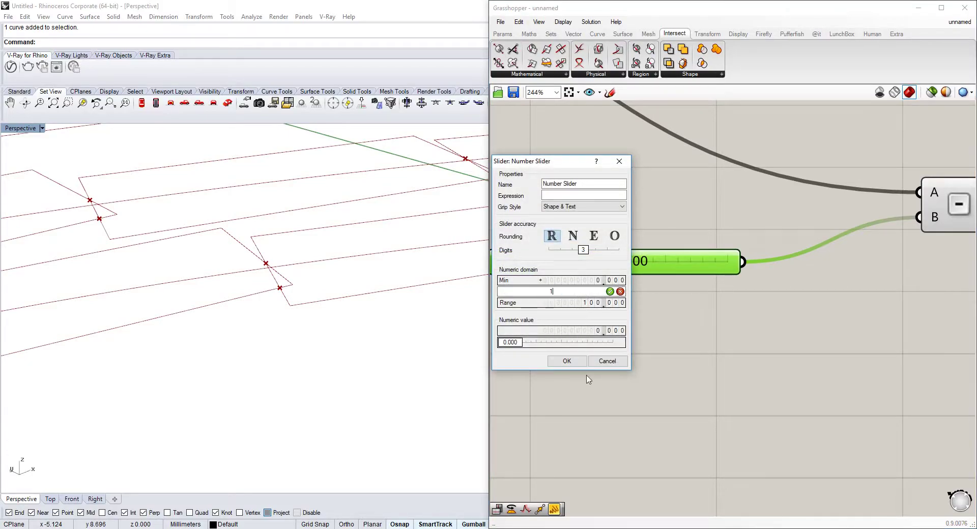
{"action": "left_click", "coordinate": [575, 362]}
{"action": "left_click_drag", "start_coordinate": [604, 262], "coordinate": [650, 270]}
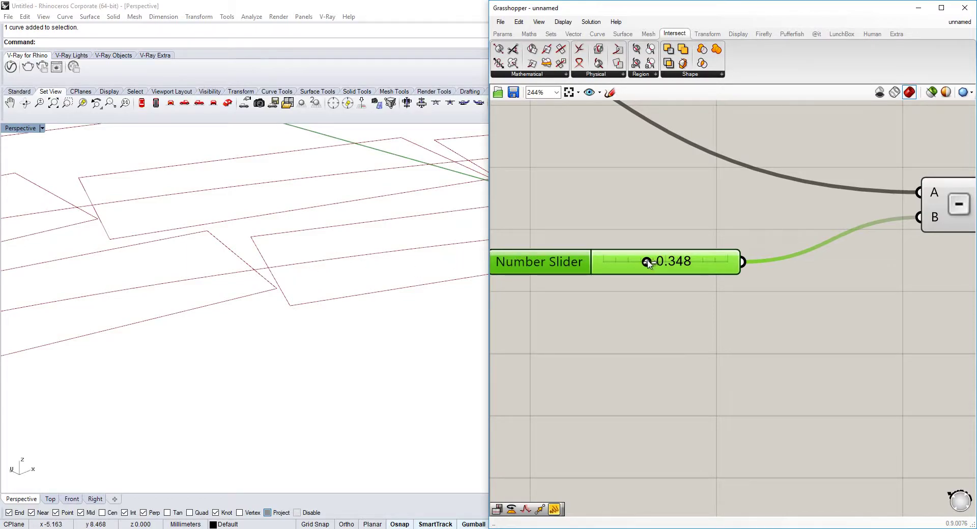
{"action": "left_click_drag", "start_coordinate": [647, 262], "coordinate": [659, 262]}
{"action": "scroll", "coordinate": [255, 285], "scroll_direction": "down", "scroll_amount": 15}
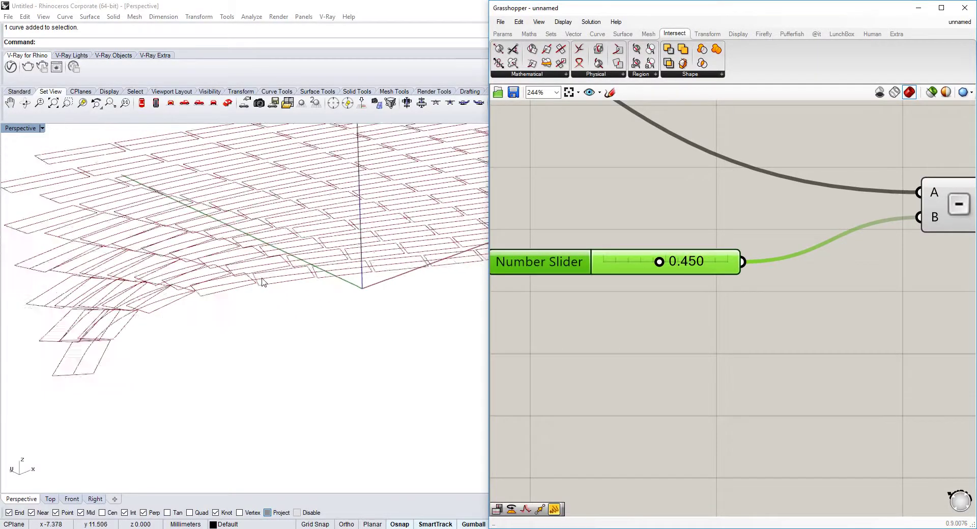
- Move the intersection Panel below Subtraction and its slider, and enlarge it to show all branches
{"action": "right_click_drag", "start_coordinate": [876, 270], "coordinate": [698, 264]}
{"action": "scroll", "coordinate": [698, 264], "scroll_direction": "down", "scroll_amount": 2}
{"action": "scroll", "coordinate": [698, 268], "scroll_direction": "down", "scroll_amount": 5}
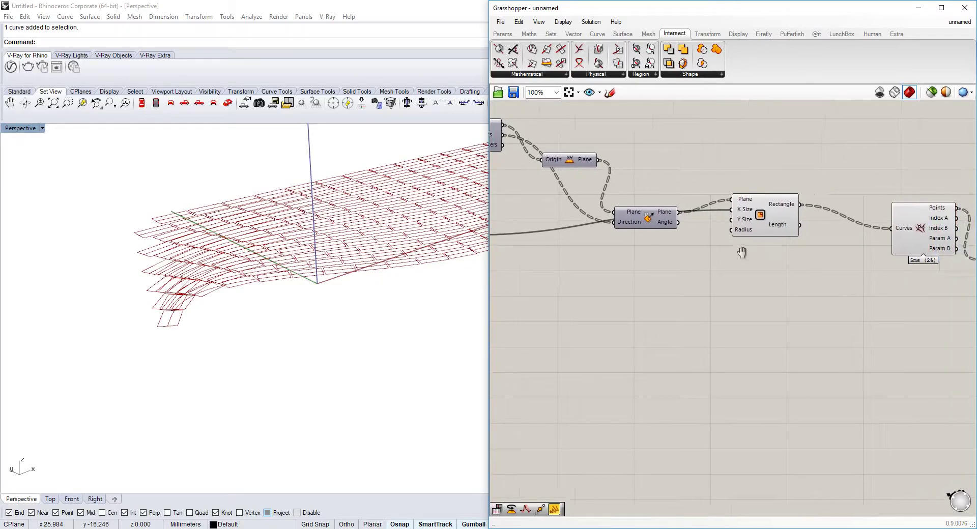
{"action": "left_click", "coordinate": [924, 248]}
{"action": "left_click_drag", "start_coordinate": [924, 248], "coordinate": [568, 292]}
{"action": "scroll", "coordinate": [596, 282], "scroll_direction": "up", "scroll_amount": 5}
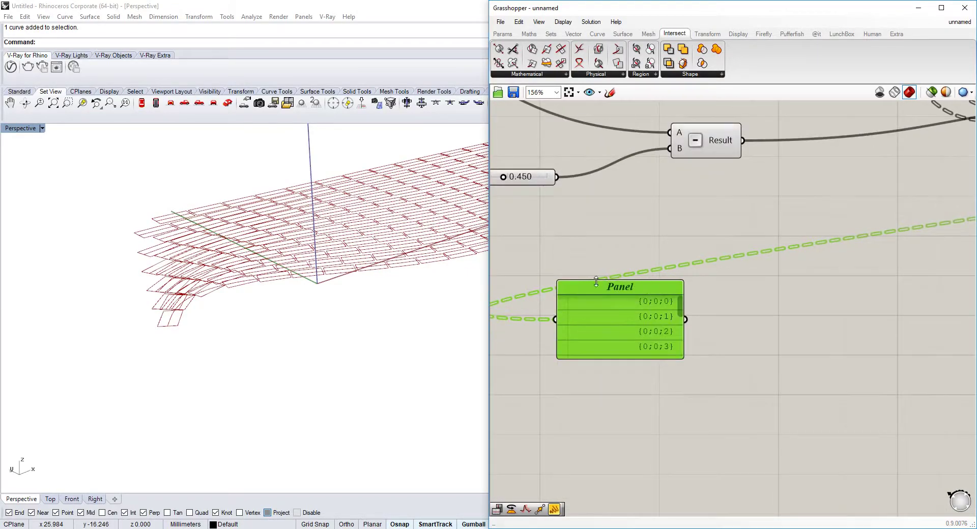
{"action": "left_click_drag", "start_coordinate": [680, 358], "coordinate": [821, 522]}
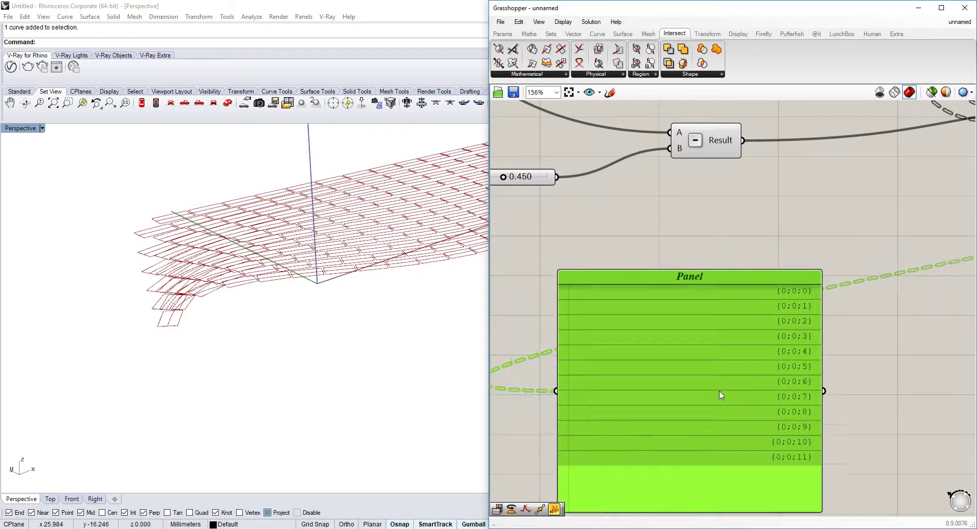
{"action": "left_click_drag", "start_coordinate": [719, 395], "coordinate": [732, 337]}
{"action": "right_click_drag", "start_coordinate": [606, 238], "coordinate": [679, 241]}
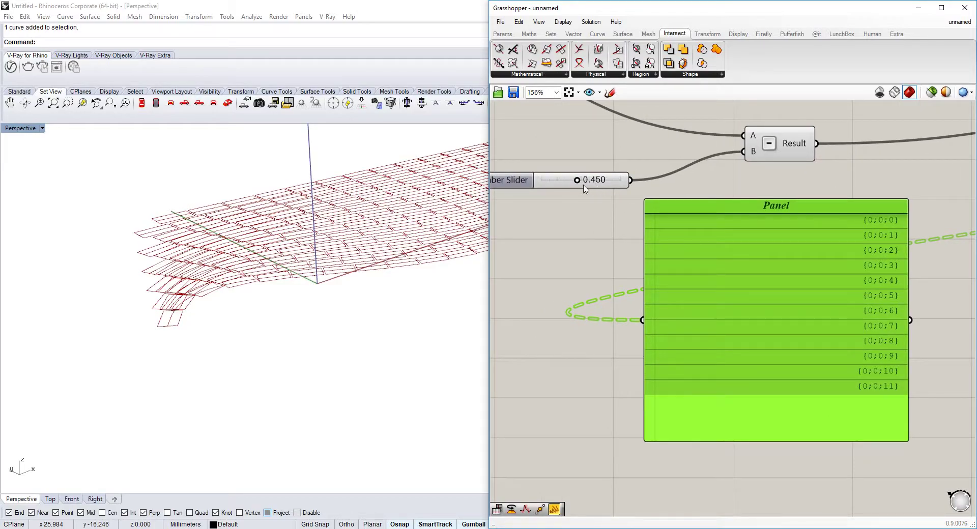
- Test the subtraction slider at 0.245 against the intersection list, and settle it at 0.495
{"action": "mouse_move", "coordinate": [576, 182]}
{"action": "left_mouse_down"}
{"action": "mouse_move", "coordinate": [548, 181]}
{"action": "mouse_move", "coordinate": [560, 182]}
{"action": "left_mouse_up"}
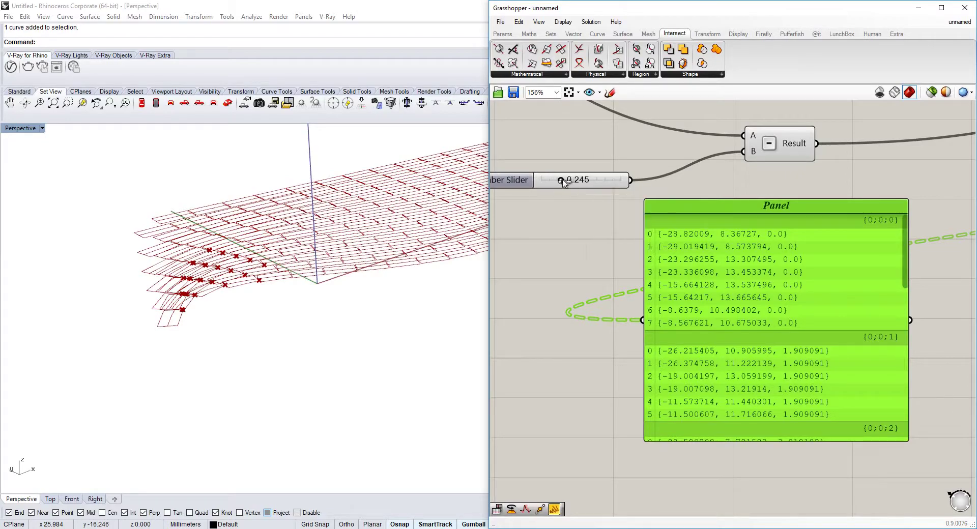
{"action": "left_click_drag", "start_coordinate": [564, 183], "coordinate": [580, 183]}
{"action": "scroll", "coordinate": [750, 197], "scroll_direction": "down", "scroll_amount": 3}
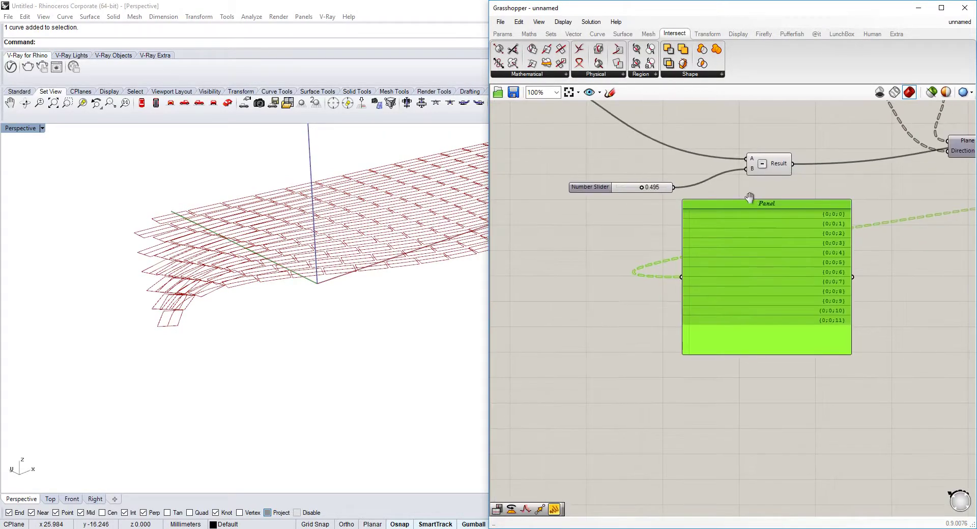
- Move the Multiple Curves component below Rectangle's output and turn off its viewport preview
{"action": "right_click_drag", "start_coordinate": [749, 197], "coordinate": [559, 218]}
{"action": "right_click_drag", "start_coordinate": [314, 292], "coordinate": [364, 303]}
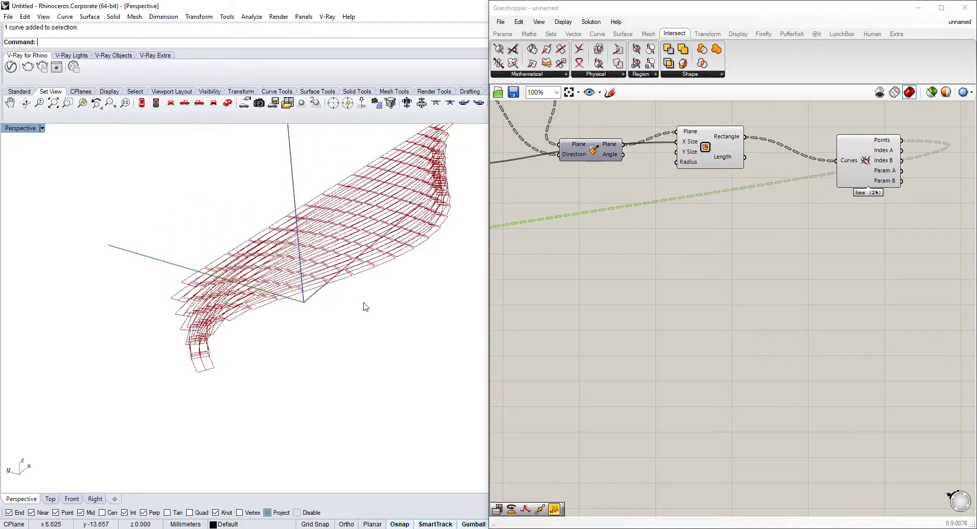
{"action": "scroll", "coordinate": [382, 301], "scroll_direction": "up", "scroll_amount": 3}
{"action": "right_click_drag", "start_coordinate": [890, 205], "coordinate": [801, 252]}
{"action": "left_click_drag", "start_coordinate": [762, 208], "coordinate": [760, 279]}
{"action": "right_click", "coordinate": [754, 249]}
{"action": "left_click", "coordinate": [767, 272]}
- Add a Box Rectangle component and connect Rectangle's output to its Rectangle input
{"action": "double_click", "coordinate": [744, 193]}
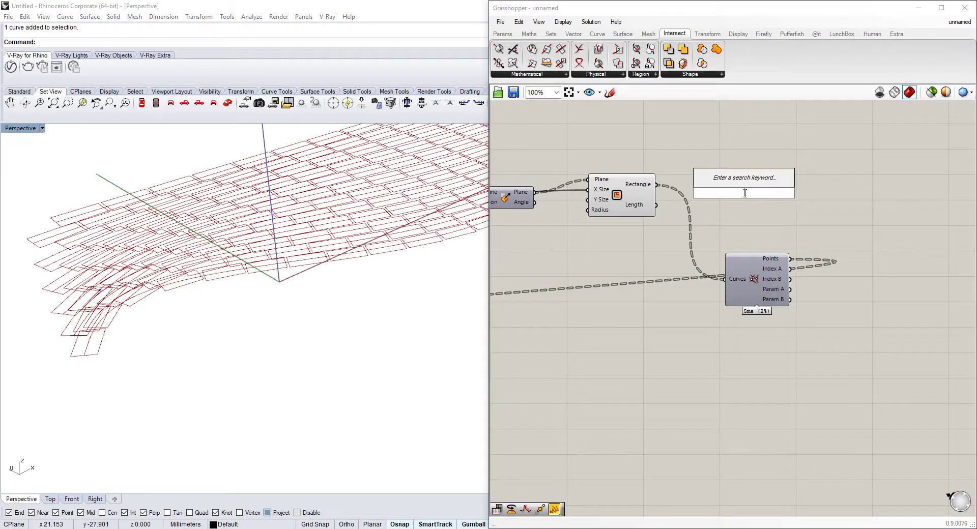
{"action": "type", "text": "box rec"}
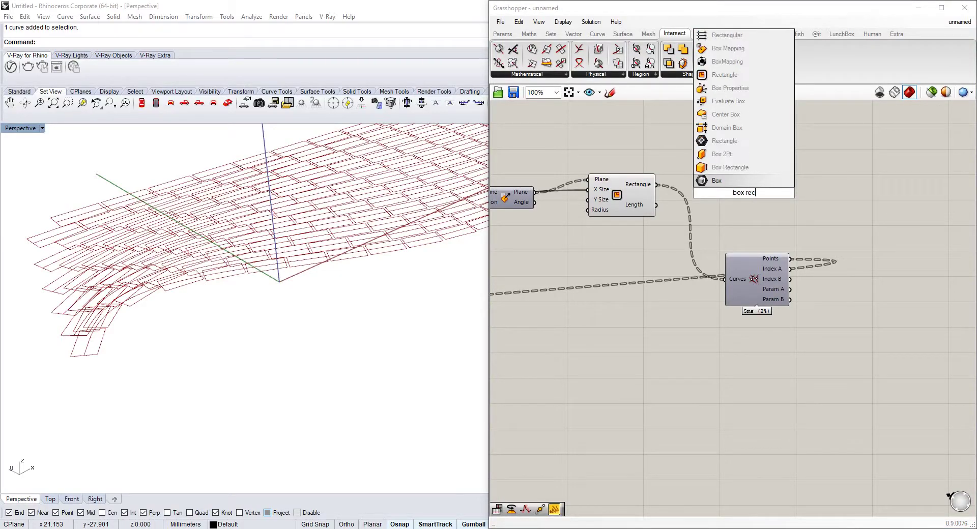
{"action": "left_click", "coordinate": [732, 170]}
{"action": "scroll", "coordinate": [734, 176], "scroll_direction": "up", "scroll_amount": 2}
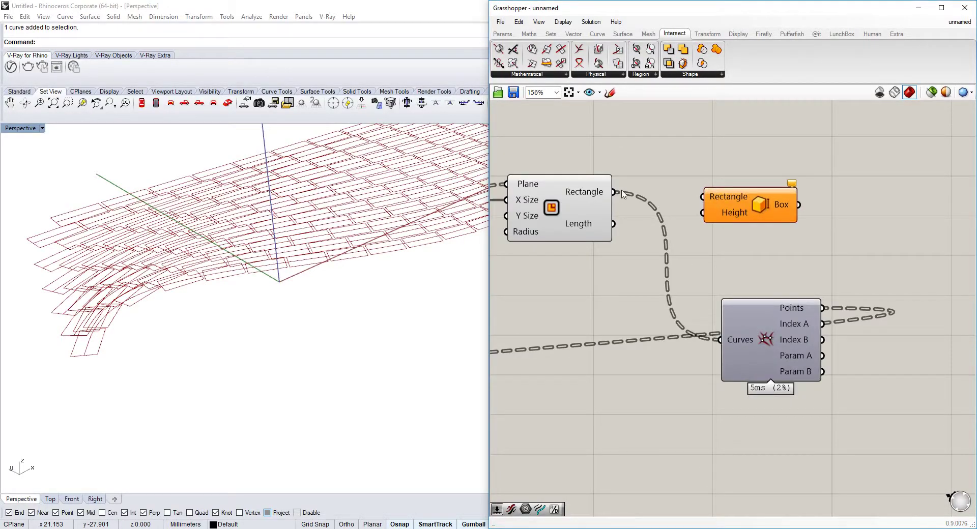
{"action": "left_click_drag", "start_coordinate": [689, 204], "coordinate": [702, 197]}
- Add a Division component beside the row-count slider set to 11
{"action": "right_click_drag", "start_coordinate": [701, 212], "coordinate": [825, 237]}
{"action": "scroll", "coordinate": [819, 247], "scroll_direction": "down", "scroll_amount": 7}
{"action": "scroll", "coordinate": [855, 242], "scroll_direction": "up", "scroll_amount": 5}
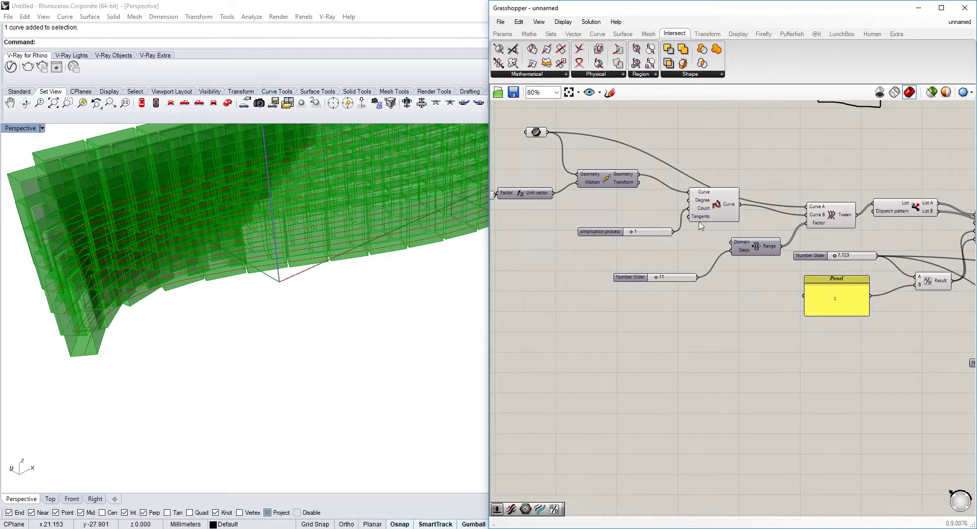
{"action": "right_click_drag", "start_coordinate": [699, 222], "coordinate": [748, 236]}
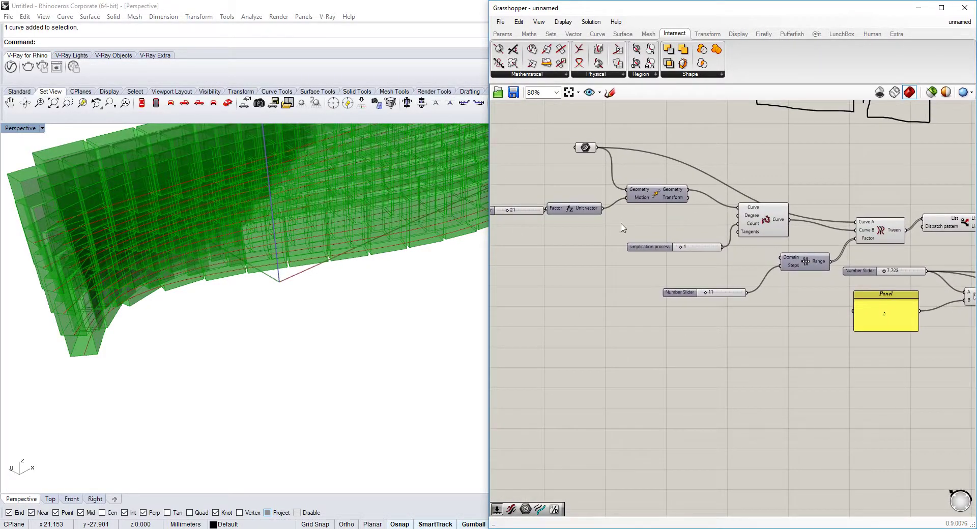
{"action": "right_click_drag", "start_coordinate": [622, 230], "coordinate": [665, 220]}
{"action": "double_click", "coordinate": [617, 237]}
{"action": "key", "text": "Escape"}
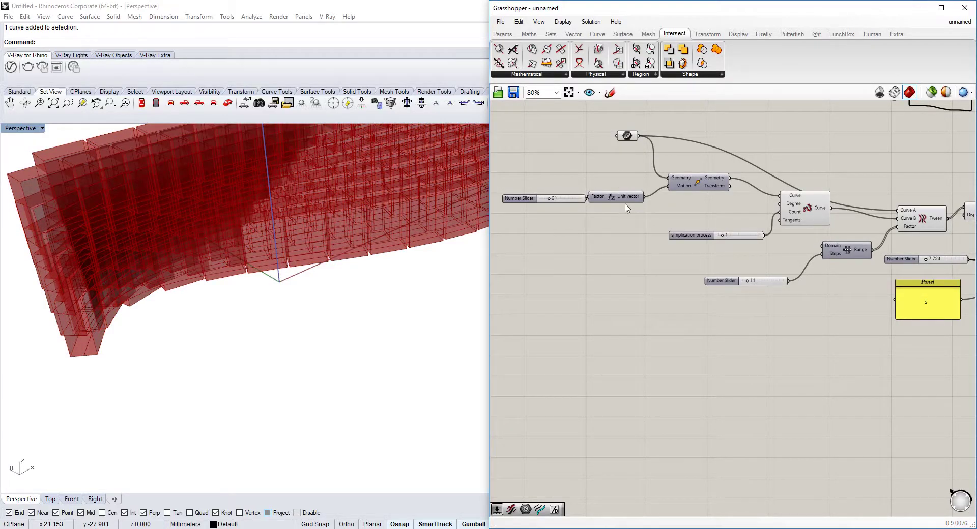
{"action": "scroll", "coordinate": [671, 235], "scroll_direction": "up", "scroll_amount": 1}
{"action": "double_click", "coordinate": [700, 282]}
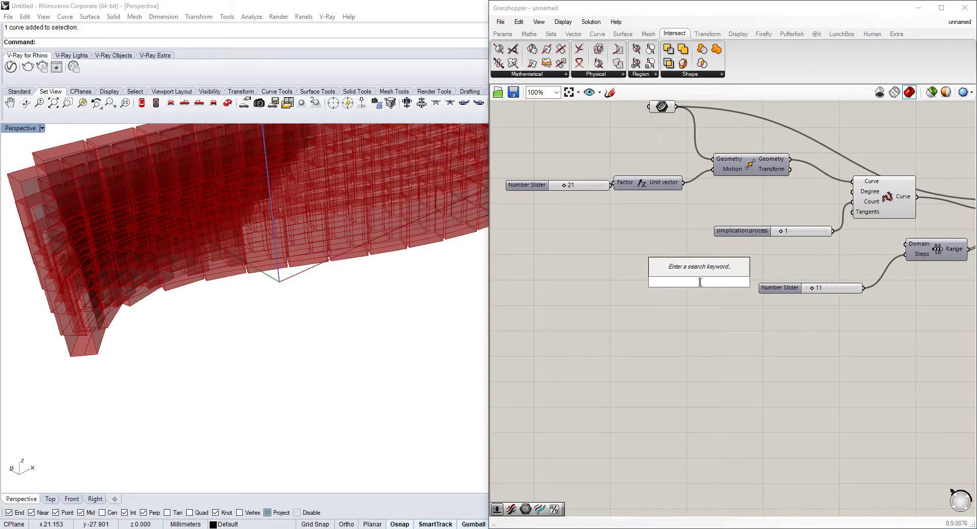
{"action": "type", "text": "div"}
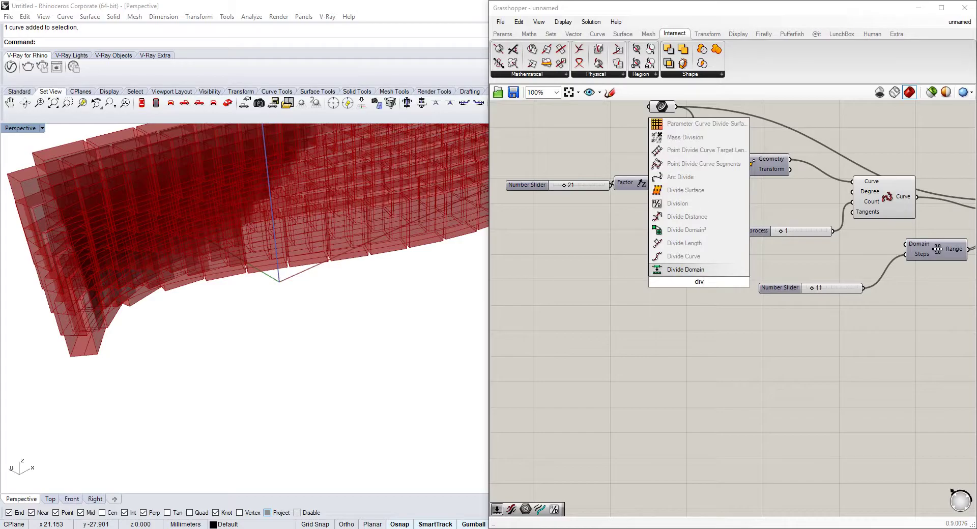
{"action": "left_click", "coordinate": [686, 204]}
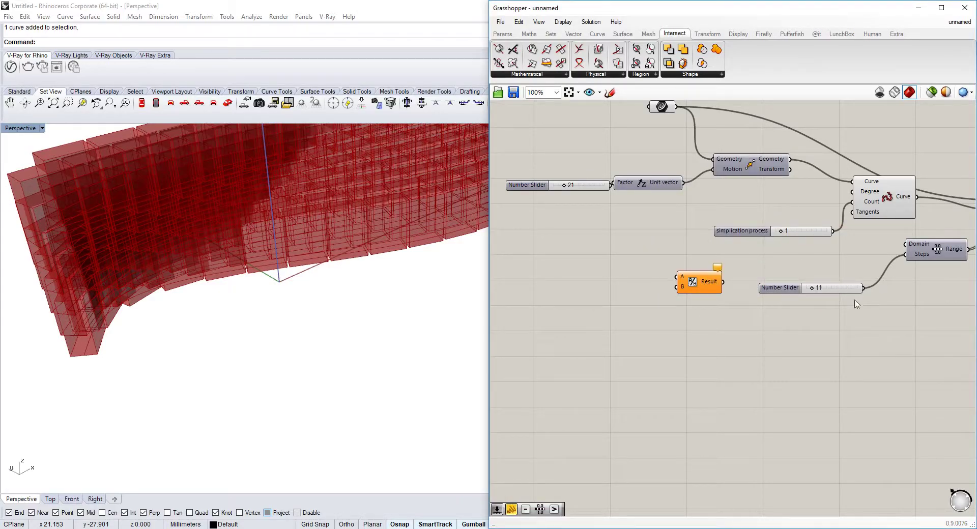
- Connect the wall-height slider (21) to the new Division's A input and the row-count slider (11) to B
{"action": "left_click_drag", "start_coordinate": [861, 291], "coordinate": [671, 286]}
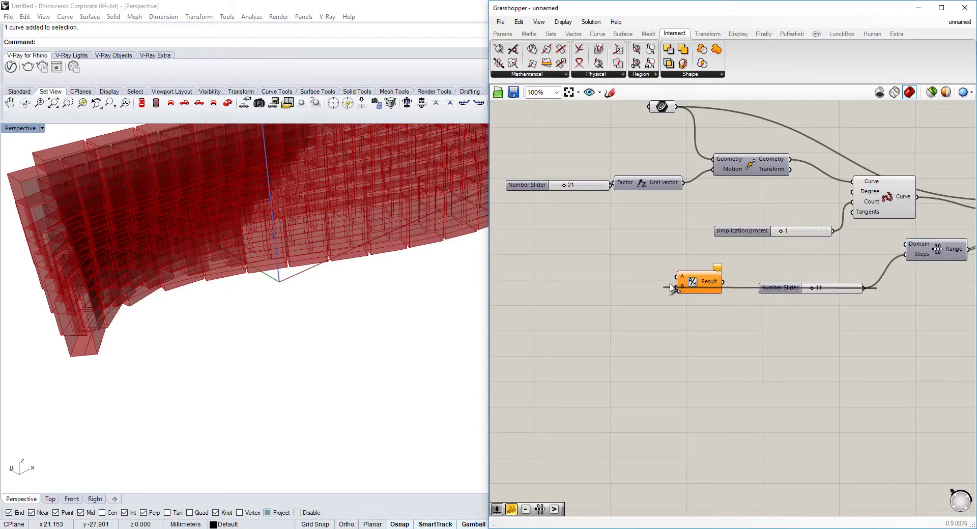
{"action": "left_click_drag", "start_coordinate": [645, 254], "coordinate": [612, 214]}
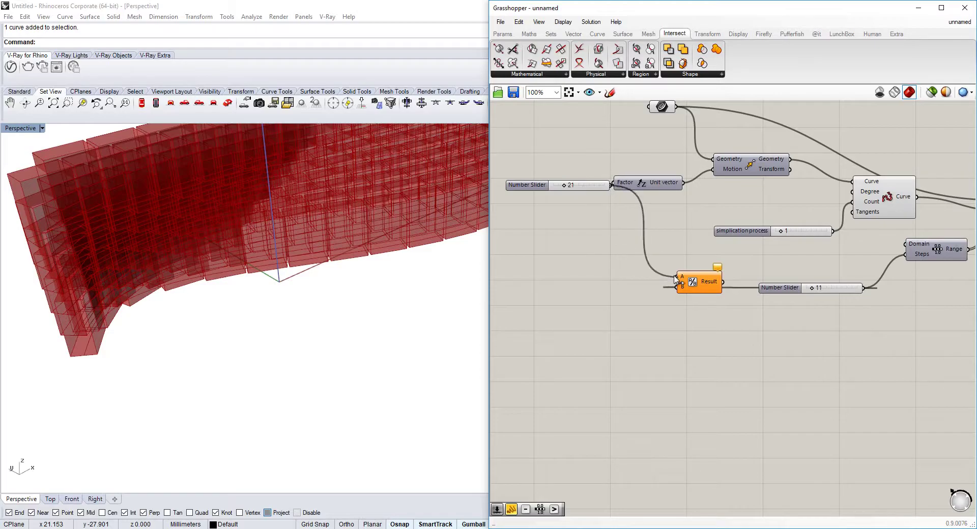
{"action": "left_click_drag", "start_coordinate": [674, 279], "coordinate": [676, 277]}
- Move the row-height Division component across the canvas to the area near Rectangle and Box Rectangle
{"action": "scroll", "coordinate": [663, 284], "scroll_direction": "down", "scroll_amount": 10}
{"action": "left_click_drag", "start_coordinate": [676, 287], "coordinate": [563, 203]}
{"action": "scroll", "coordinate": [828, 292], "scroll_direction": "up", "scroll_amount": 9}
{"action": "scroll", "coordinate": [663, 234], "scroll_direction": "down", "scroll_amount": 4}
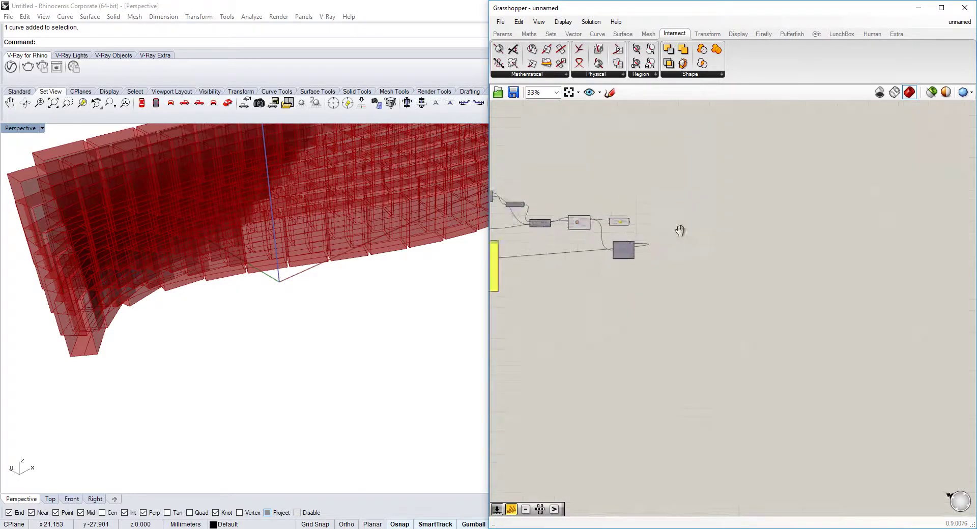
{"action": "scroll", "coordinate": [680, 230], "scroll_direction": "up", "scroll_amount": 5}
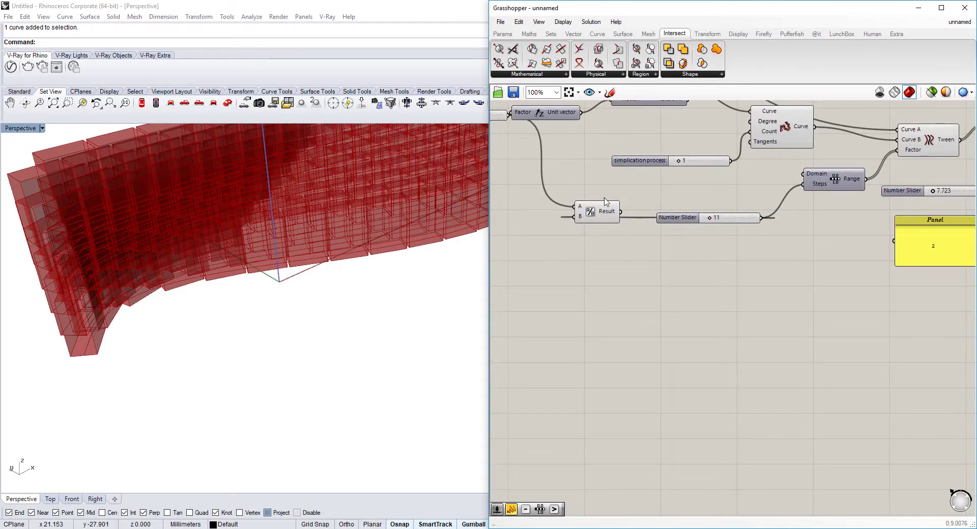
{"action": "scroll", "coordinate": [599, 212], "scroll_direction": "down", "scroll_amount": 10}
{"action": "left_click_drag", "start_coordinate": [600, 212], "coordinate": [759, 247]}
{"action": "scroll", "coordinate": [759, 247], "scroll_direction": "up", "scroll_amount": 5}
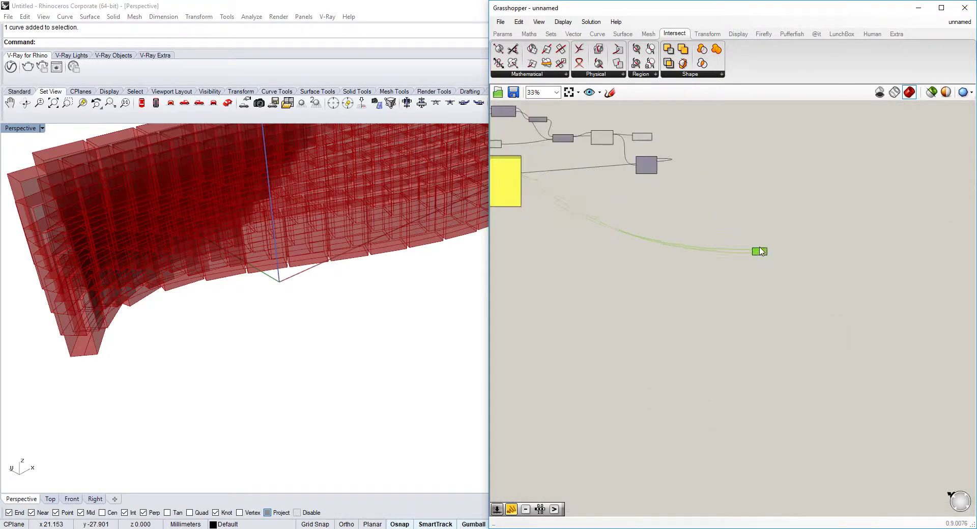
- Connect the Division result to Box Rectangle's Height input and check the extruded bricks in the perspective view
{"action": "scroll", "coordinate": [600, 155], "scroll_direction": "up", "scroll_amount": 6}
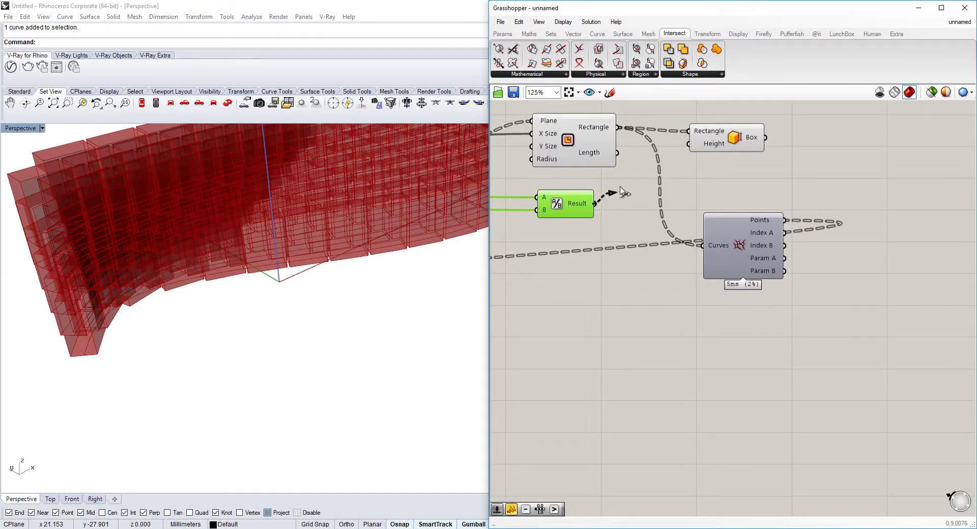
{"action": "left_click_drag", "start_coordinate": [695, 151], "coordinate": [695, 151]}
{"action": "right_click_drag", "start_coordinate": [356, 290], "coordinate": [321, 305]}
{"action": "scroll", "coordinate": [175, 276], "scroll_direction": "up", "scroll_amount": 4}
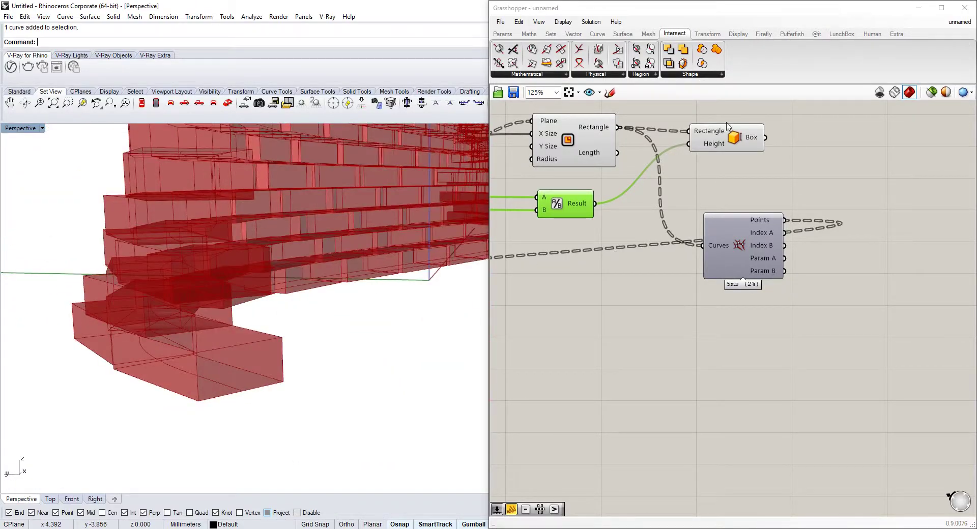
{"action": "left_click", "coordinate": [697, 134]}
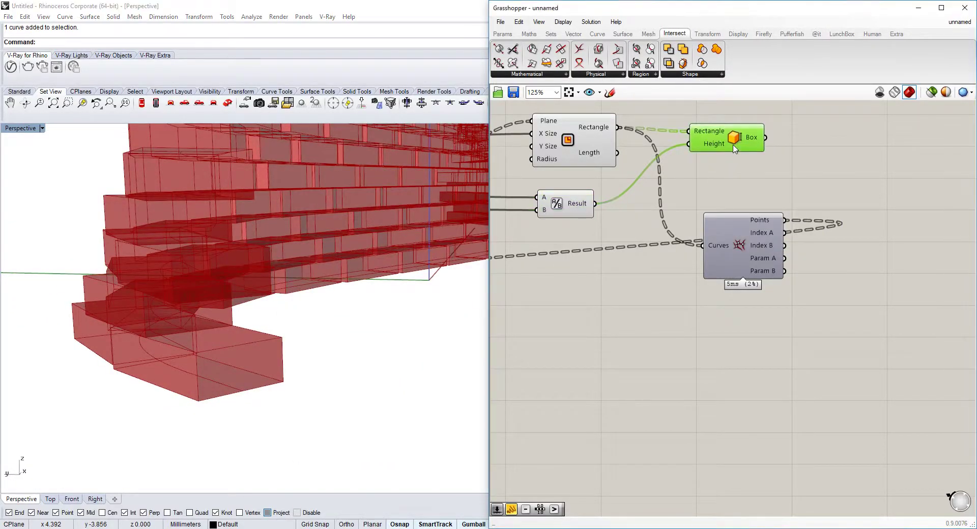
{"action": "right_click_drag", "start_coordinate": [148, 308], "coordinate": [285, 310]}
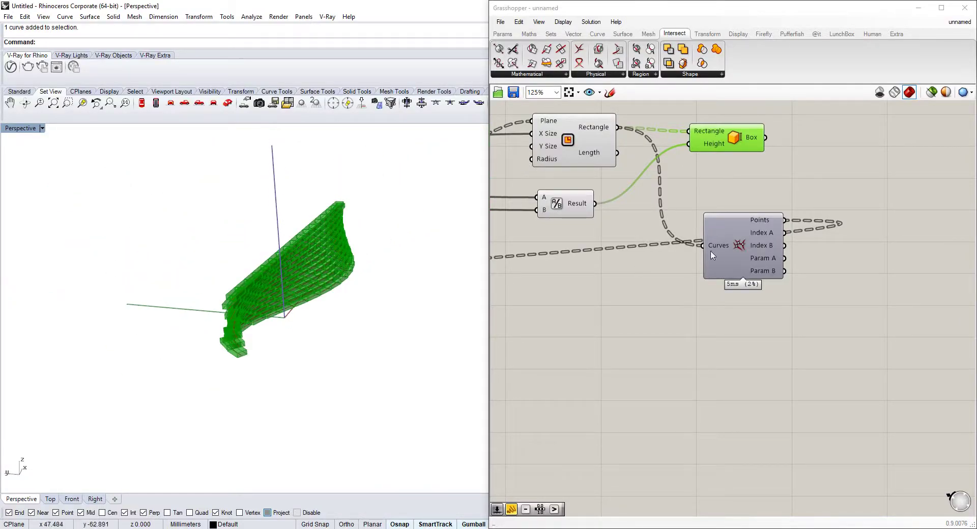
- Move the Multiple Curves component back beside the intersection Panel
{"action": "scroll", "coordinate": [817, 279], "scroll_direction": "down", "scroll_amount": 2}
{"action": "left_click", "coordinate": [762, 261]}
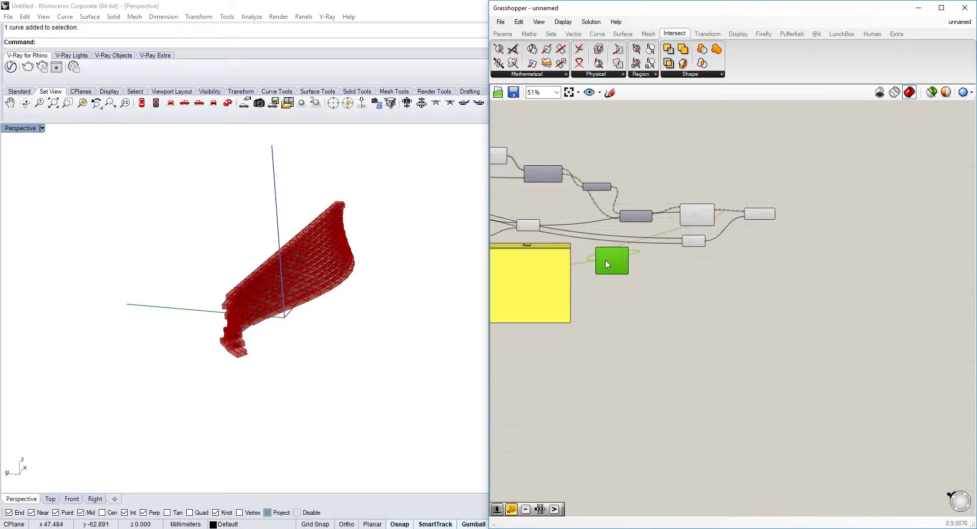
{"action": "scroll", "coordinate": [666, 258], "scroll_direction": "up", "scroll_amount": 4}
{"action": "scroll", "coordinate": [666, 258], "scroll_direction": "up", "scroll_amount": 4}
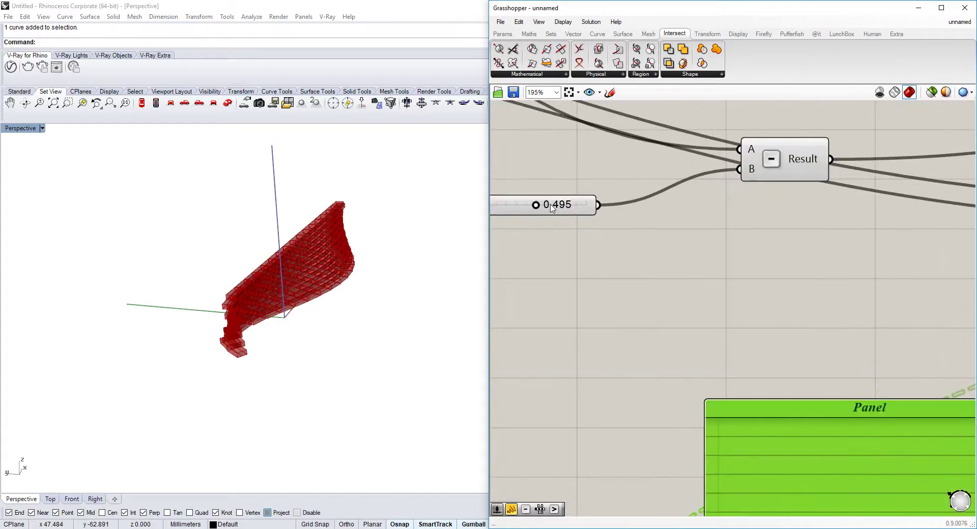
- Set the slider feeding Subtraction's B input to 0.572 while viewing the brick wall
{"action": "scroll", "coordinate": [367, 305], "scroll_direction": "up", "scroll_amount": 3}
{"action": "right_click_drag", "start_coordinate": [358, 294], "coordinate": [353, 285]}
{"action": "scroll", "coordinate": [353, 285], "scroll_direction": "up", "scroll_amount": 1}
{"action": "left_click", "coordinate": [531, 205]}
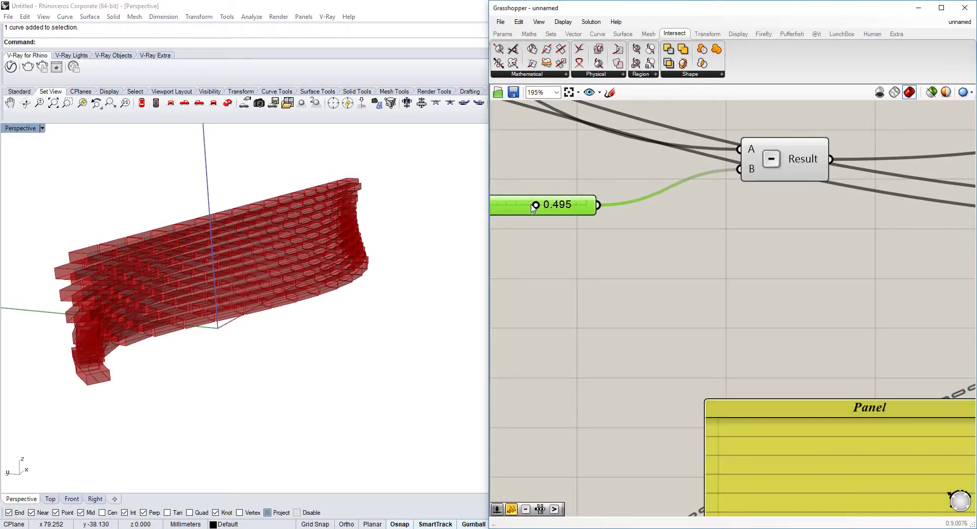
{"action": "mouse_move", "coordinate": [533, 206]}
{"action": "left_mouse_down"}
{"action": "mouse_move", "coordinate": [514, 205]}
{"action": "mouse_move", "coordinate": [539, 205]}
{"action": "left_mouse_up"}
- Try the brick-length slider above the Panel containing 2 at 9.643
{"action": "scroll", "coordinate": [624, 182], "scroll_direction": "down", "scroll_amount": 5}
{"action": "scroll", "coordinate": [625, 182], "scroll_direction": "up", "scroll_amount": 4}
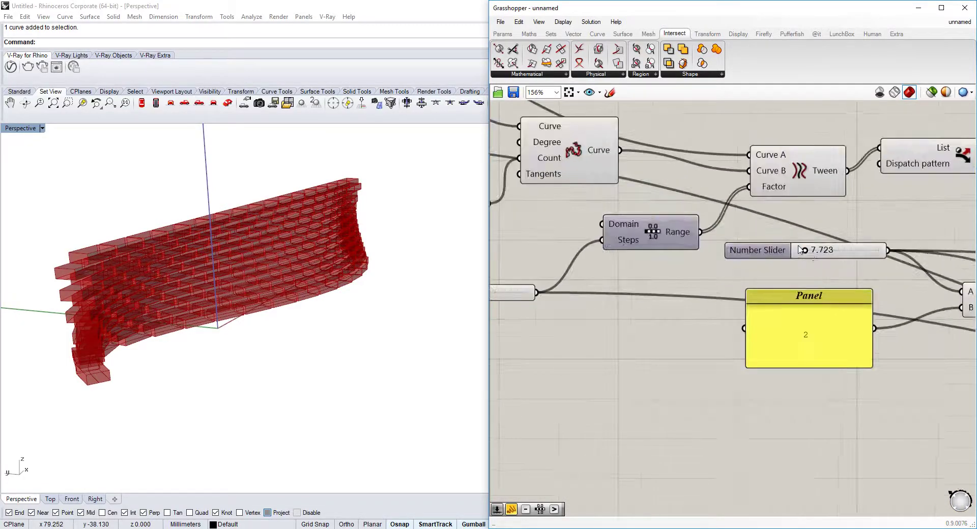
{"action": "mouse_move", "coordinate": [801, 250]}
{"action": "left_mouse_down"}
{"action": "mouse_move", "coordinate": [832, 253]}
{"action": "mouse_move", "coordinate": [800, 253]}
{"action": "left_mouse_up"}
{"action": "scroll", "coordinate": [764, 225], "scroll_direction": "down", "scroll_amount": 2}
{"action": "scroll", "coordinate": [762, 221], "scroll_direction": "down", "scroll_amount": 2}
{"action": "right_click_drag", "start_coordinate": [762, 221], "coordinate": [635, 200]}
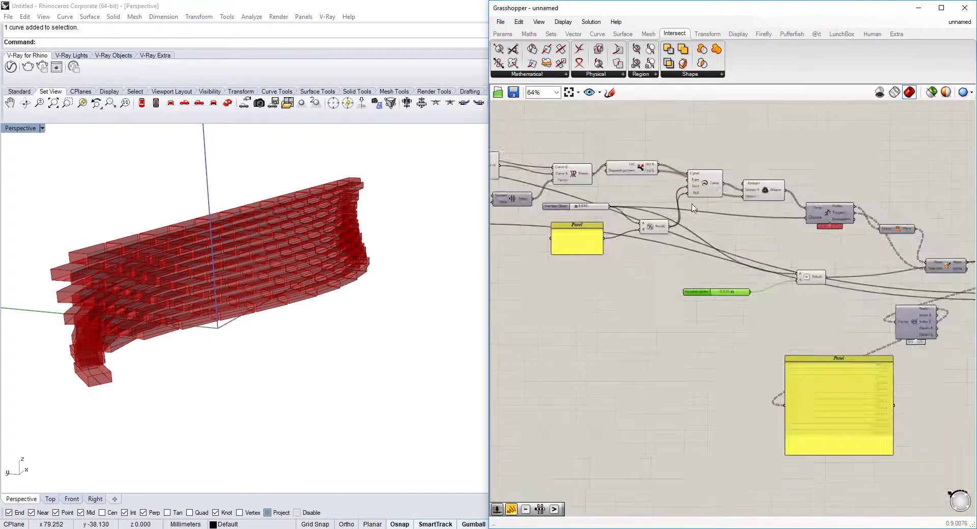
{"action": "right_click_drag", "start_coordinate": [946, 245], "coordinate": [865, 236]}
- Set the brick-length slider to 6.059, checking the wall up close in the perspective view
{"action": "scroll", "coordinate": [865, 236], "scroll_direction": "up", "scroll_amount": 2}
{"action": "right_click_drag", "start_coordinate": [563, 184], "coordinate": [751, 203]}
{"action": "right_click_drag", "start_coordinate": [522, 185], "coordinate": [647, 193]}
{"action": "scroll", "coordinate": [647, 195], "scroll_direction": "up", "scroll_amount": 3}
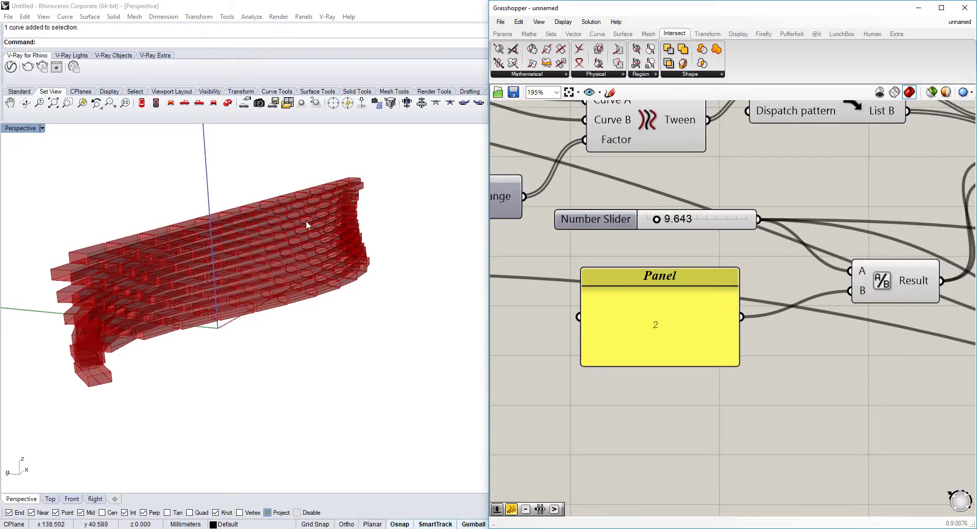
{"action": "right_click_drag", "start_coordinate": [307, 224], "coordinate": [232, 246]}
{"action": "scroll", "coordinate": [231, 244], "scroll_direction": "up", "scroll_amount": 2}
{"action": "left_click_drag", "start_coordinate": [655, 225], "coordinate": [653, 226]}
{"action": "scroll", "coordinate": [653, 225], "scroll_direction": "down", "scroll_amount": 3}
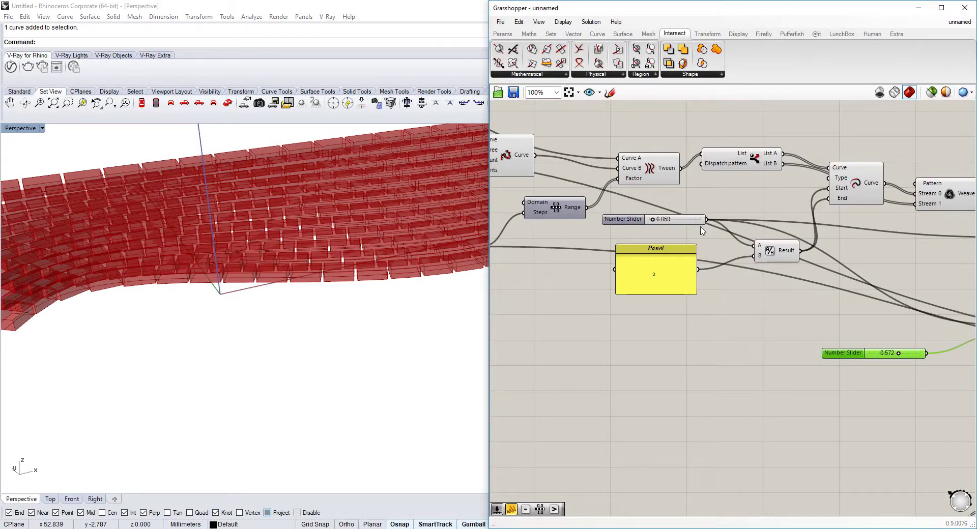
- Set the simplification slider feeding the curve rebuild count to 3
{"action": "scroll", "coordinate": [690, 224], "scroll_direction": "down", "scroll_amount": 4}
{"action": "scroll", "coordinate": [676, 202], "scroll_direction": "up", "scroll_amount": 6}
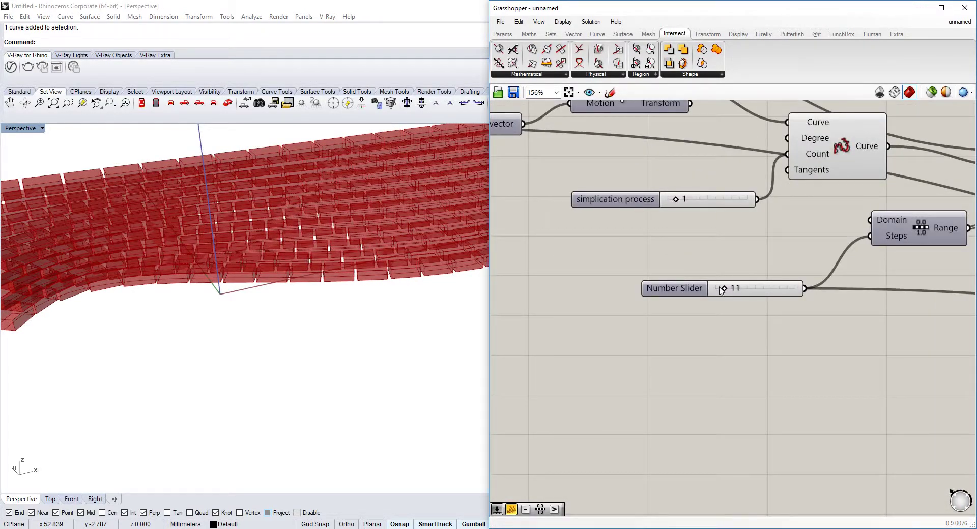
{"action": "mouse_move", "coordinate": [684, 200]}
{"action": "left_mouse_down"}
{"action": "mouse_move", "coordinate": [707, 202]}
{"action": "mouse_move", "coordinate": [693, 202]}
{"action": "left_mouse_up"}
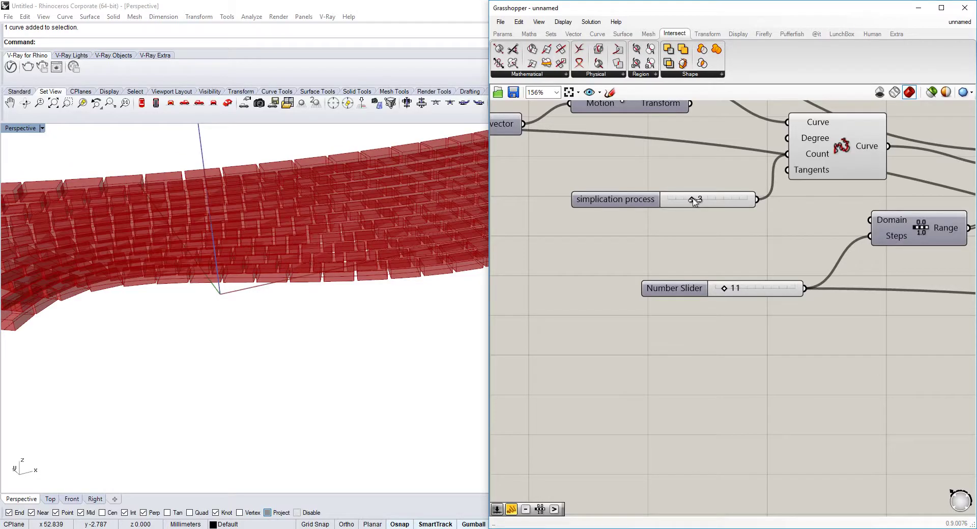
{"action": "right_click_drag", "start_coordinate": [737, 287], "coordinate": [741, 287]}
- Add a Group component after Box Rectangle and connect the Box output to its Objects input
{"action": "scroll", "coordinate": [782, 288], "scroll_direction": "down", "scroll_amount": 8}
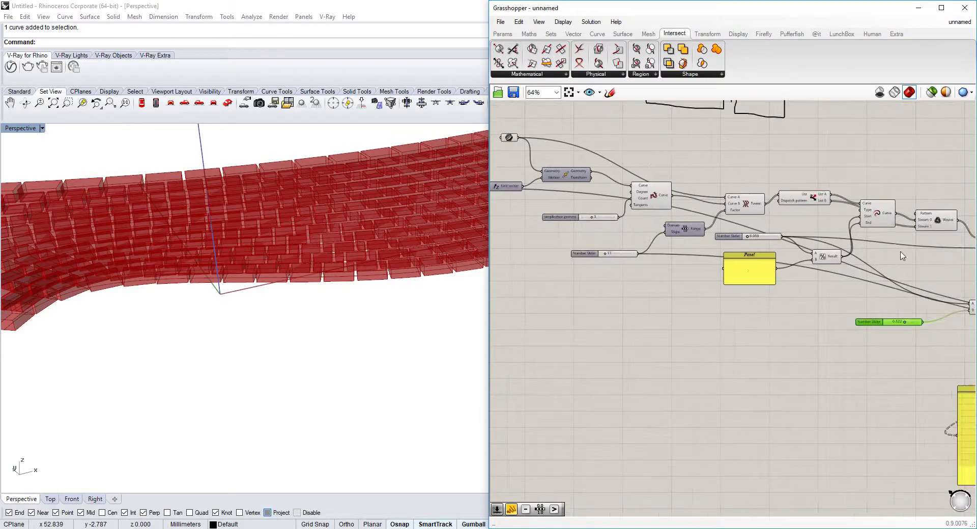
{"action": "right_click_drag", "start_coordinate": [901, 254], "coordinate": [702, 202]}
{"action": "scroll", "coordinate": [870, 206], "scroll_direction": "up", "scroll_amount": 6}
{"action": "double_click", "coordinate": [738, 202]}
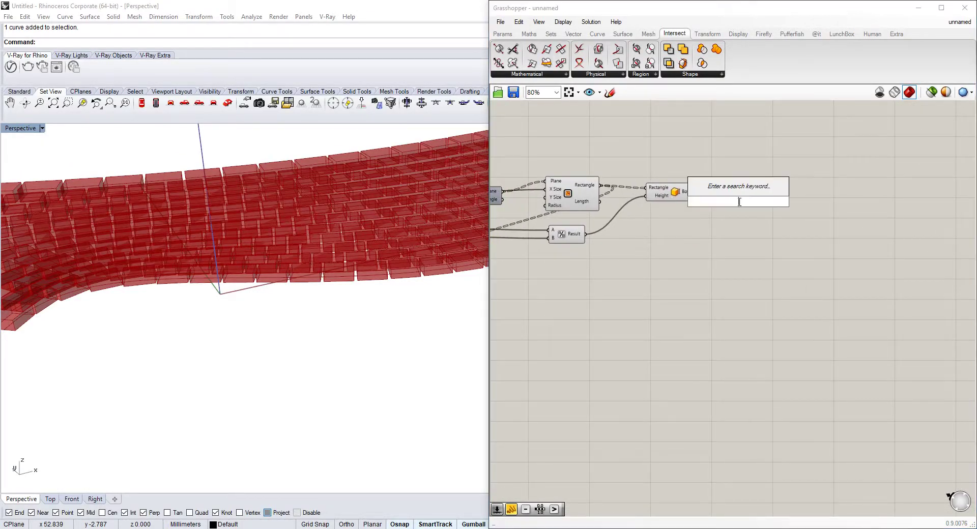
{"action": "type", "text": "gr"}
{"action": "left_click", "coordinate": [745, 189]}
{"action": "scroll", "coordinate": [722, 192], "scroll_direction": "up", "scroll_amount": 3}
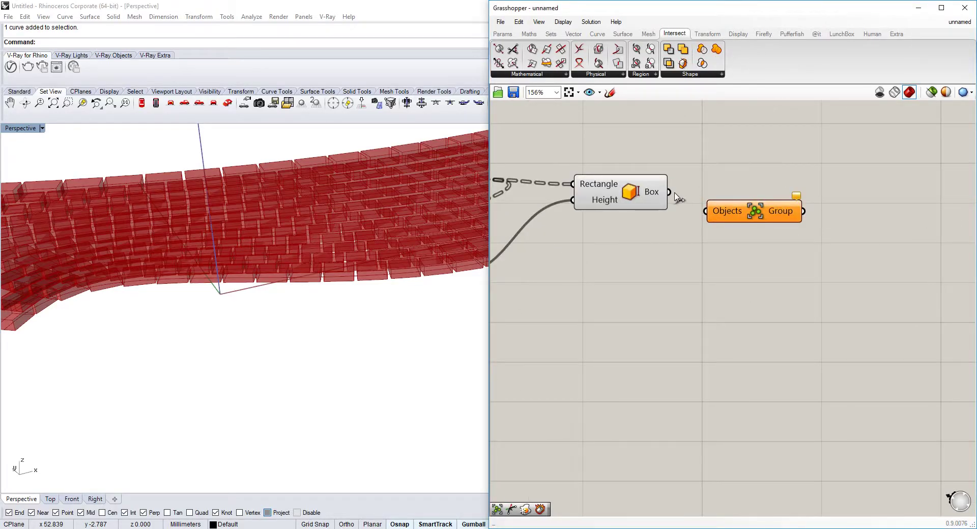
{"action": "left_click_drag", "start_coordinate": [669, 192], "coordinate": [706, 211]}
- Bake the Group component's bricks onto the Default layer with the default attributes
{"action": "right_click", "coordinate": [769, 211]}
{"action": "left_click", "coordinate": [799, 255]}
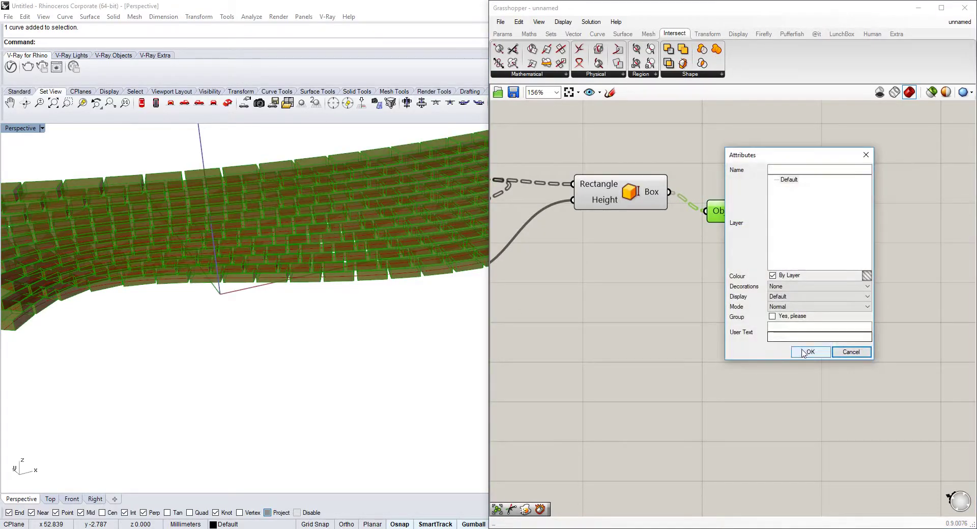
{"action": "left_click", "coordinate": [809, 352]}
- Select the wall geometry in the Rhino viewport and move it away from the origin
{"action": "right_click_drag", "start_coordinate": [319, 247], "coordinate": [356, 236]}
{"action": "left_click", "coordinate": [357, 238]}
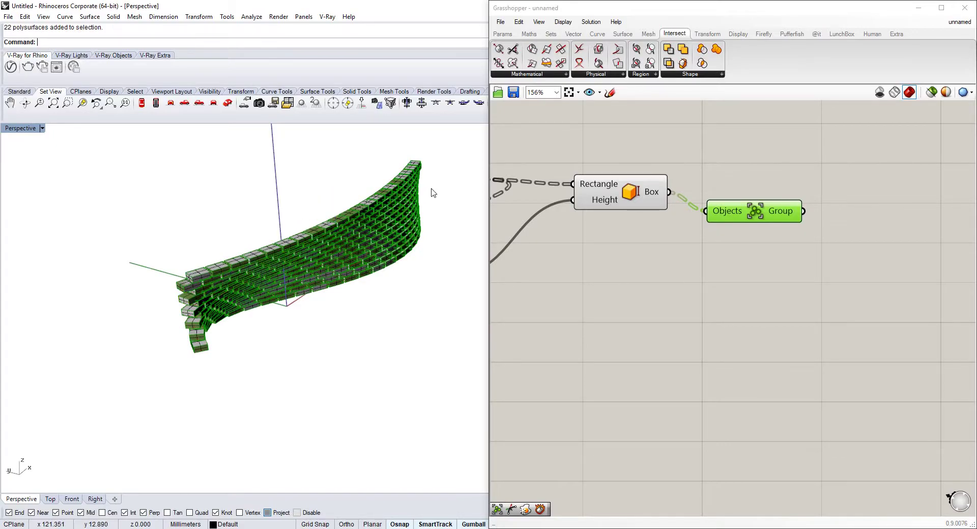
{"action": "left_click_drag", "start_coordinate": [173, 398], "coordinate": [173, 398]}
{"action": "scroll", "coordinate": [173, 398], "scroll_direction": "down", "scroll_amount": 3}
{"action": "left_click_drag", "start_coordinate": [254, 294], "coordinate": [122, 249]}
{"action": "scroll", "coordinate": [243, 296], "scroll_direction": "up", "scroll_amount": 5}
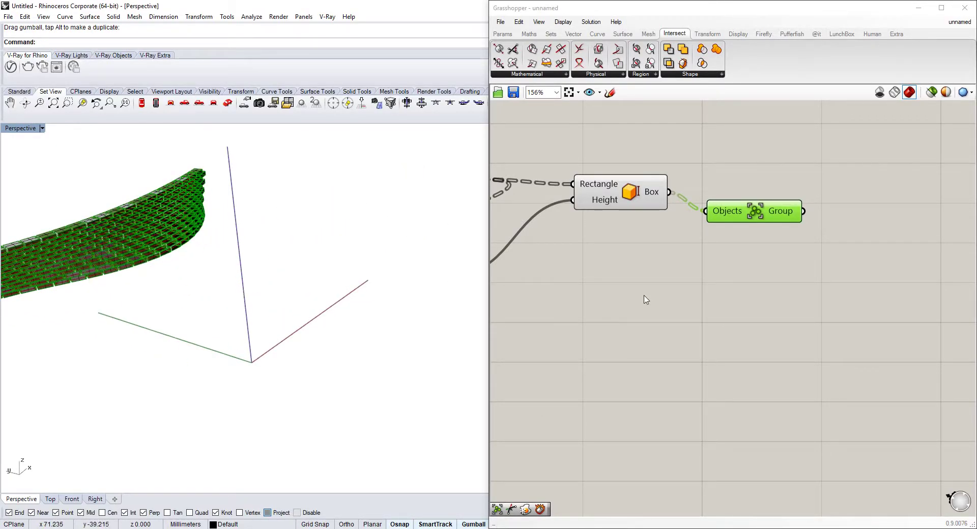
{"action": "scroll", "coordinate": [645, 299], "scroll_direction": "down", "scroll_amount": 2}
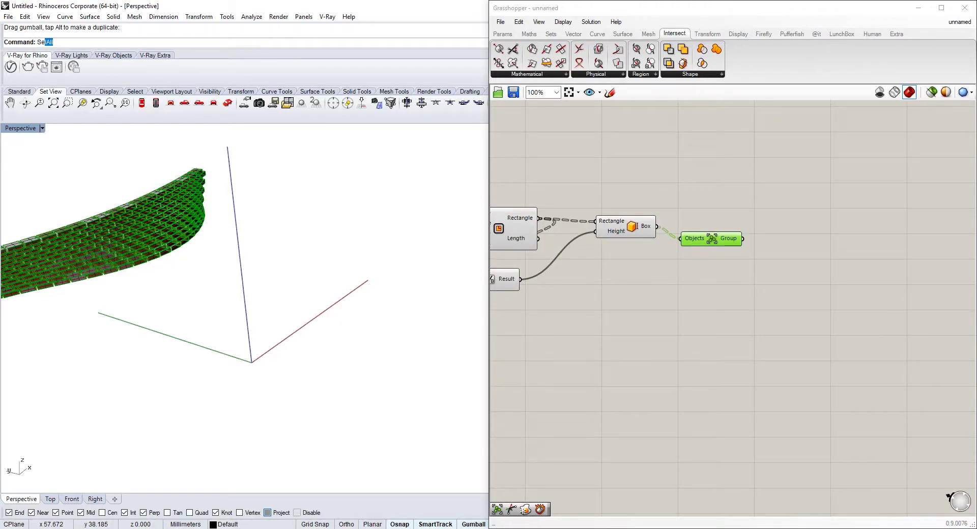
{"action": "type", "text": "C"}
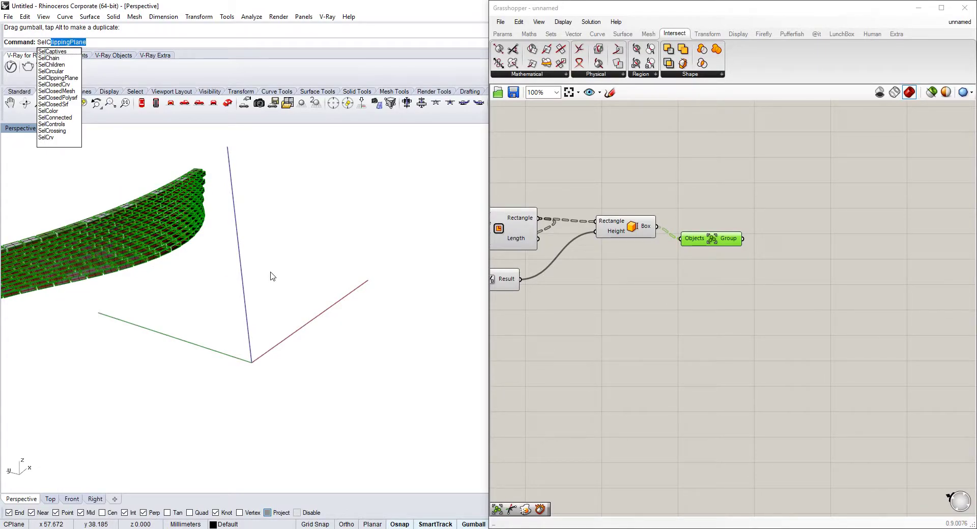
{"action": "key", "text": "Escape"}
{"action": "left_click", "coordinate": [127, 270]}
{"action": "key", "text": "Escape"}
{"action": "left_click", "coordinate": [127, 269]}
{"action": "left_click", "coordinate": [88, 295]}
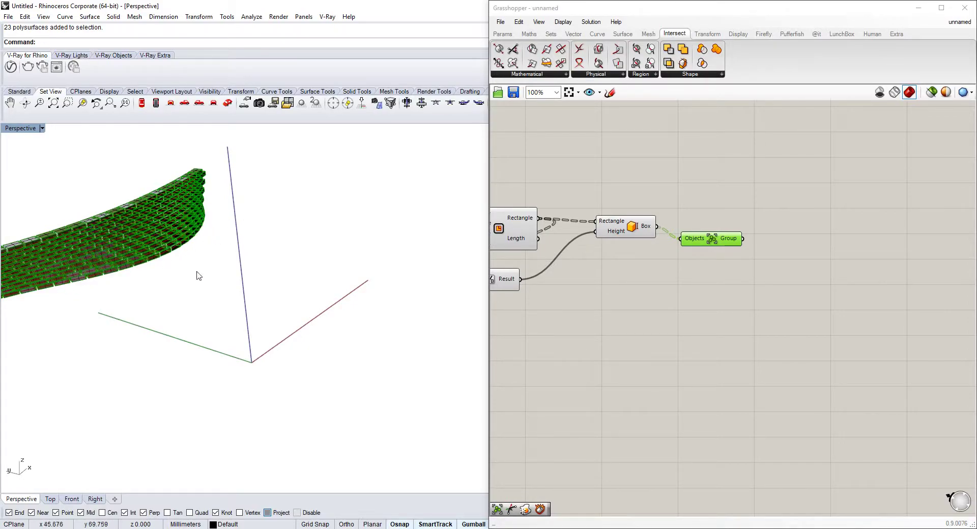
- Select the baked brick rows of the wall and move them clear of the Grasshopper preview
{"action": "right_click_drag", "start_coordinate": [199, 275], "coordinate": [277, 253], "text": "shift"}
{"action": "scroll", "coordinate": [61, 279], "scroll_direction": "up", "scroll_amount": 5}
{"action": "left_click", "coordinate": [122, 281]}
{"action": "left_click", "coordinate": [161, 334]}
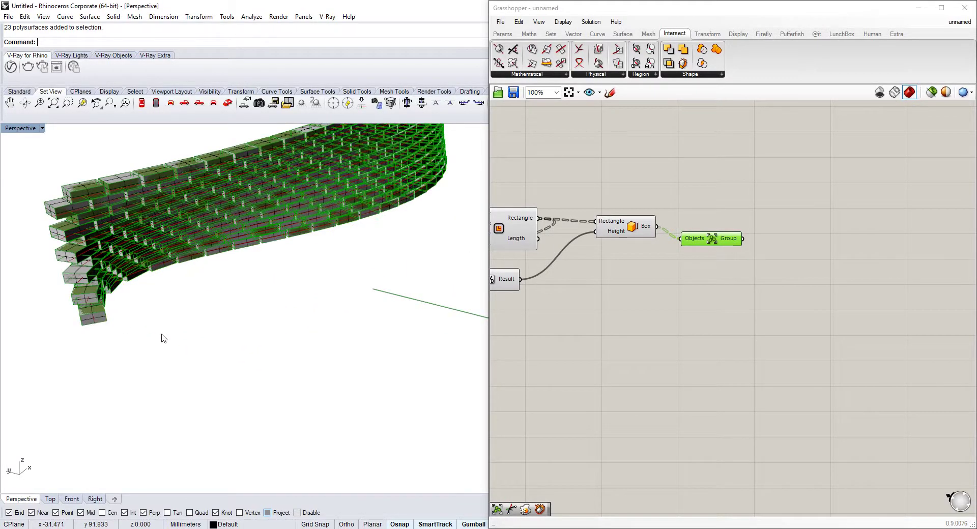
{"action": "left_click_drag", "start_coordinate": [161, 334], "coordinate": [39, 290]}
{"action": "left_click", "coordinate": [89, 318], "text": "ctrl"}
{"action": "left_click", "coordinate": [107, 274], "text": "ctrl"}
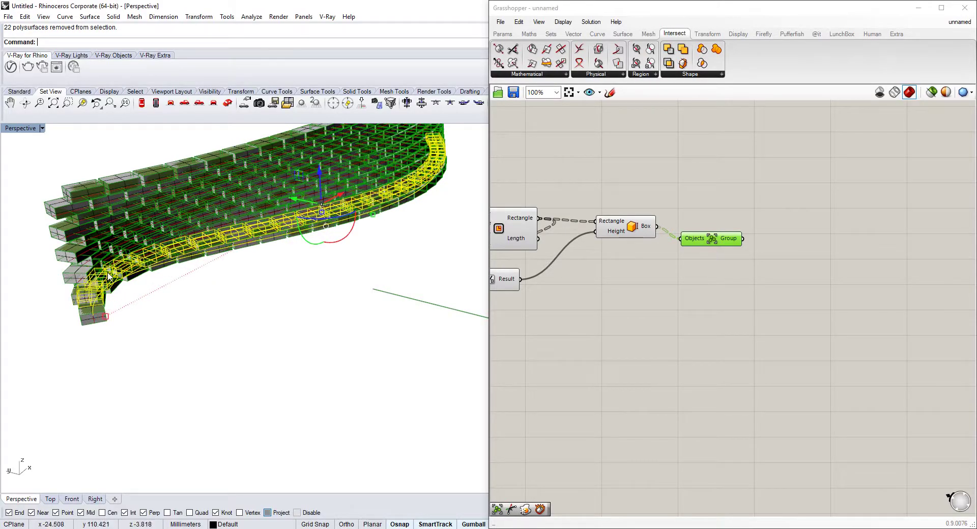
{"action": "scroll", "coordinate": [277, 213], "scroll_direction": "down", "scroll_amount": 5}
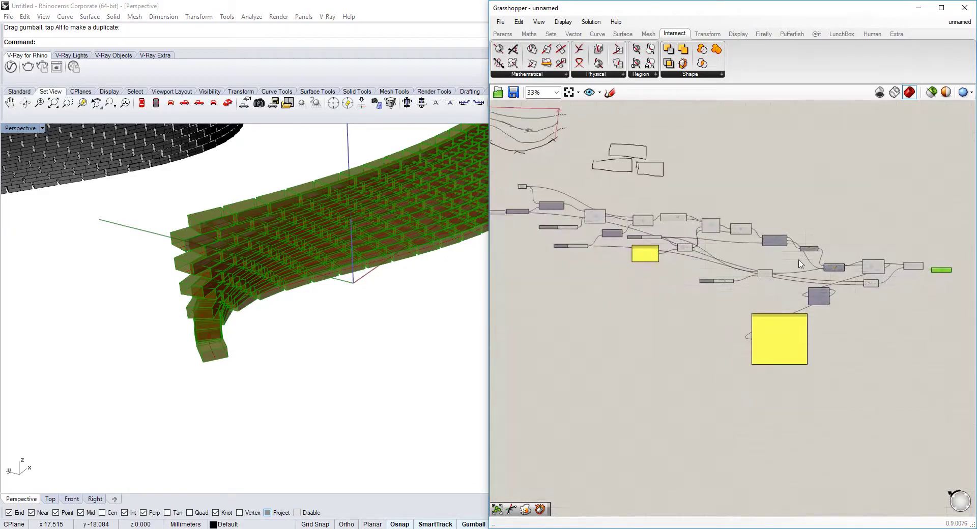
- Set the slider feeding the division component beside the Tween curves, above the panel containing 2, to 14.763
{"action": "scroll", "coordinate": [640, 224], "scroll_direction": "up", "scroll_amount": 4}
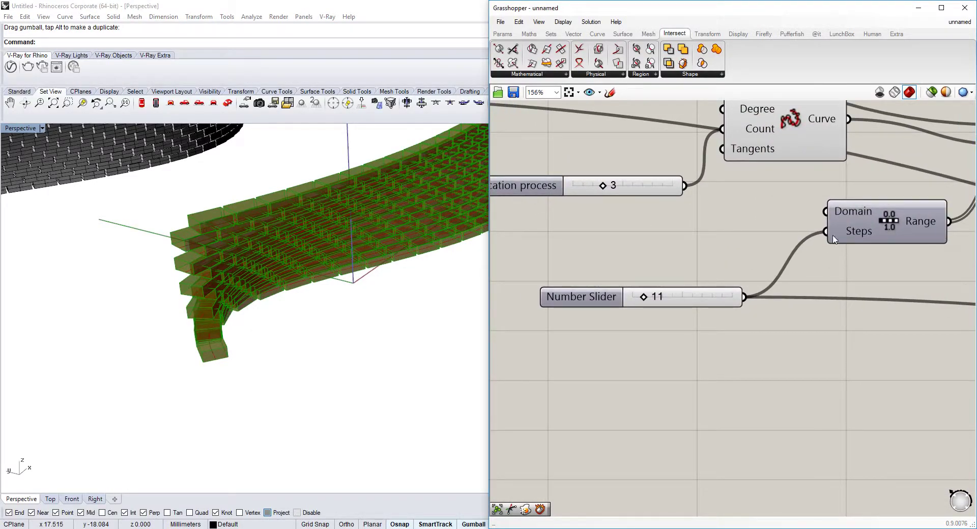
{"action": "scroll", "coordinate": [833, 239], "scroll_direction": "down", "scroll_amount": 3}
{"action": "scroll", "coordinate": [666, 243], "scroll_direction": "up", "scroll_amount": 4}
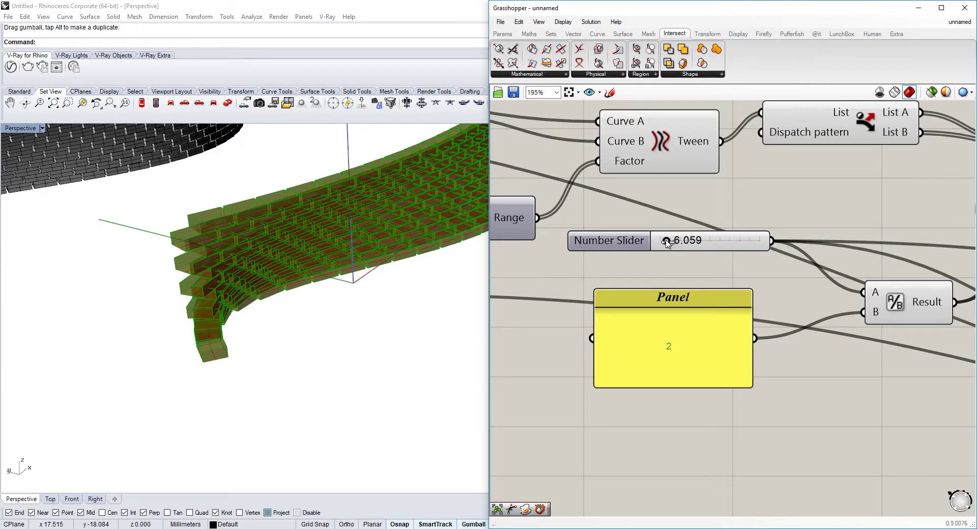
{"action": "left_click_drag", "start_coordinate": [666, 243], "coordinate": [679, 242]}
- Set the slider driving the Range steps to 17 and the simplification slider to 2
{"action": "scroll", "coordinate": [701, 250], "scroll_direction": "down", "scroll_amount": 4}
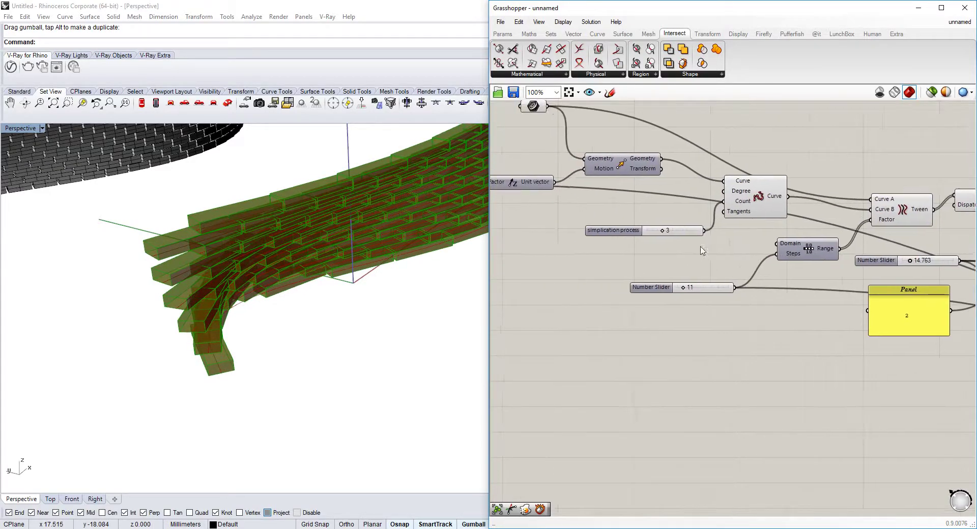
{"action": "scroll", "coordinate": [680, 286], "scroll_direction": "up", "scroll_amount": 2}
{"action": "left_click_drag", "start_coordinate": [685, 290], "coordinate": [694, 295]}
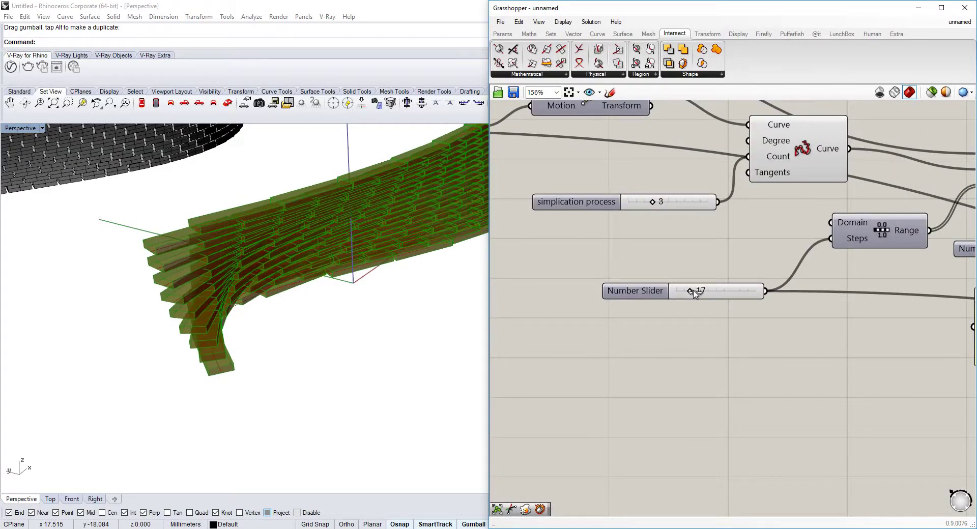
{"action": "scroll", "coordinate": [672, 210], "scroll_direction": "up", "scroll_amount": 2}
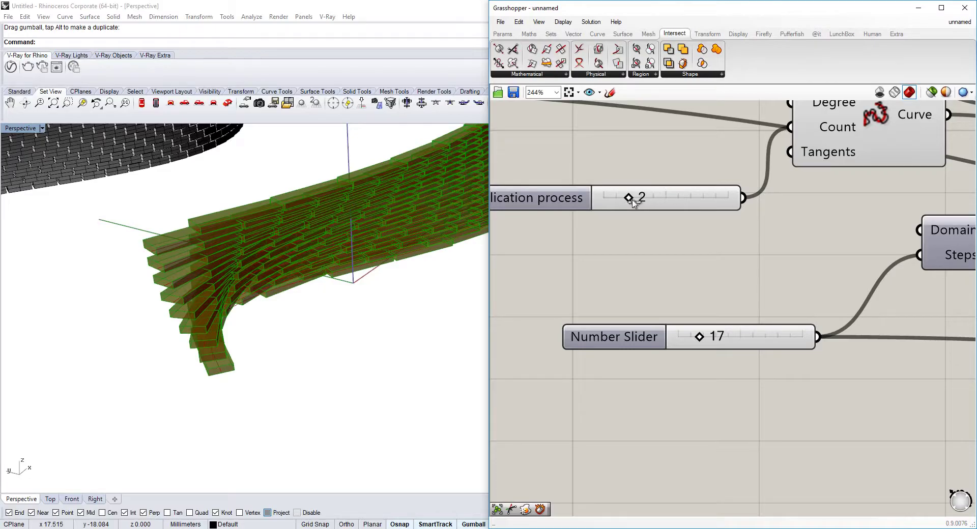
- Examine the updated brick wall preview from several angles, checking how the rows overlap at its near end
{"action": "right_click_drag", "start_coordinate": [351, 226], "coordinate": [398, 222]}
{"action": "scroll", "coordinate": [398, 223], "scroll_direction": "down", "scroll_amount": 4}
{"action": "scroll", "coordinate": [402, 221], "scroll_direction": "up", "scroll_amount": 4}
{"action": "scroll", "coordinate": [323, 227], "scroll_direction": "up", "scroll_amount": 6}
{"action": "scroll", "coordinate": [222, 289], "scroll_direction": "up", "scroll_amount": 2}
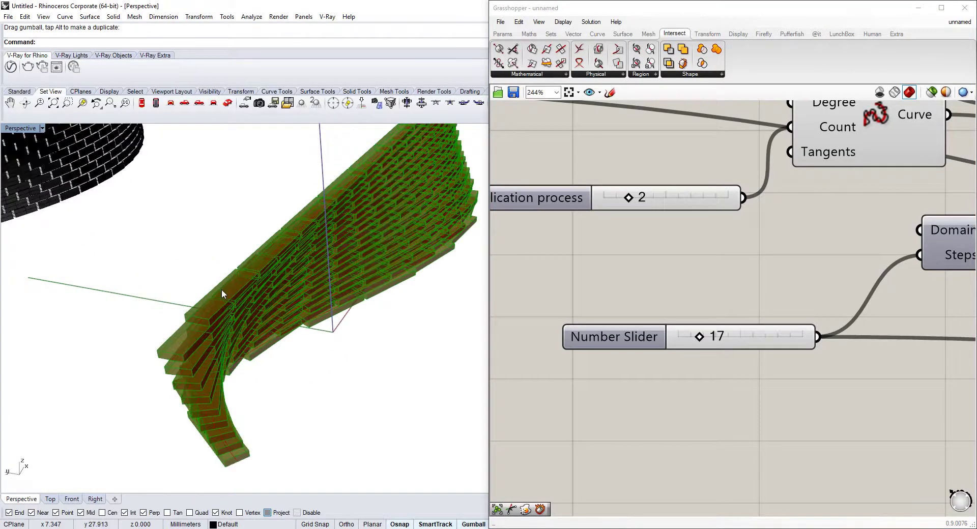
{"action": "right_click_drag", "start_coordinate": [222, 289], "coordinate": [343, 176]}
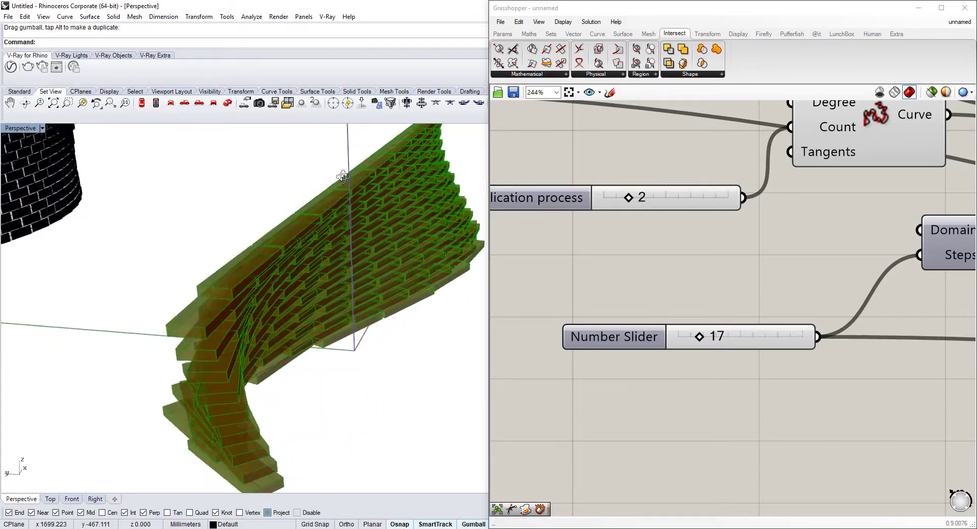
{"action": "scroll", "coordinate": [343, 176], "scroll_direction": "down", "scroll_amount": 2}
{"action": "scroll", "coordinate": [726, 229], "scroll_direction": "down", "scroll_amount": 6}
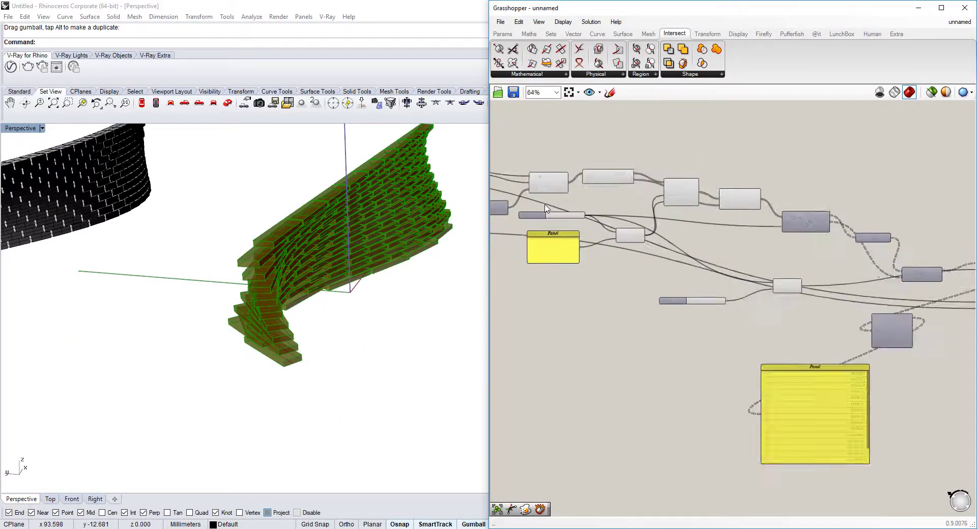
- Bake the Group component's updated wall bricks into Rhino
{"action": "scroll", "coordinate": [835, 248], "scroll_direction": "up", "scroll_amount": 3}
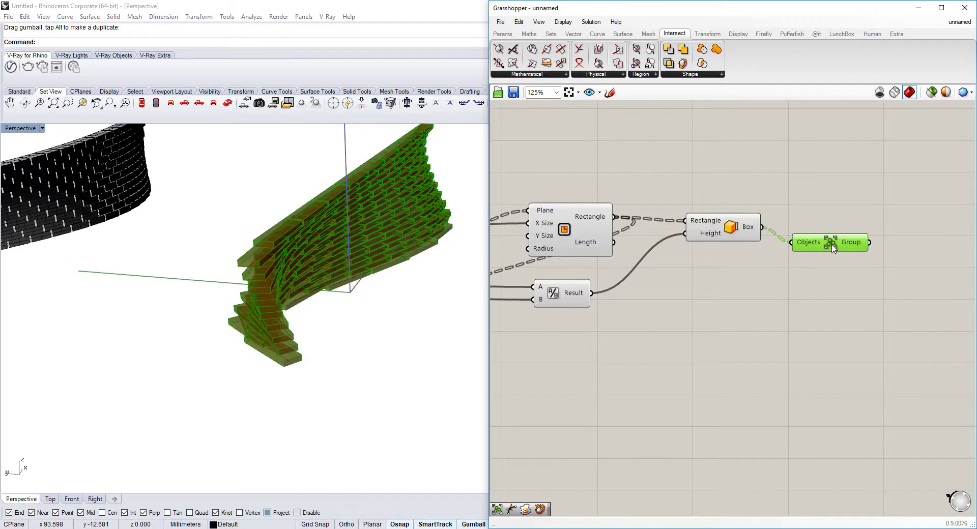
{"action": "scroll", "coordinate": [832, 245], "scroll_direction": "up", "scroll_amount": 1}
{"action": "middle_click", "coordinate": [832, 244]}
{"action": "left_click", "coordinate": [850, 266]}
{"action": "right_click_drag", "start_coordinate": [290, 310], "coordinate": [332, 249]}
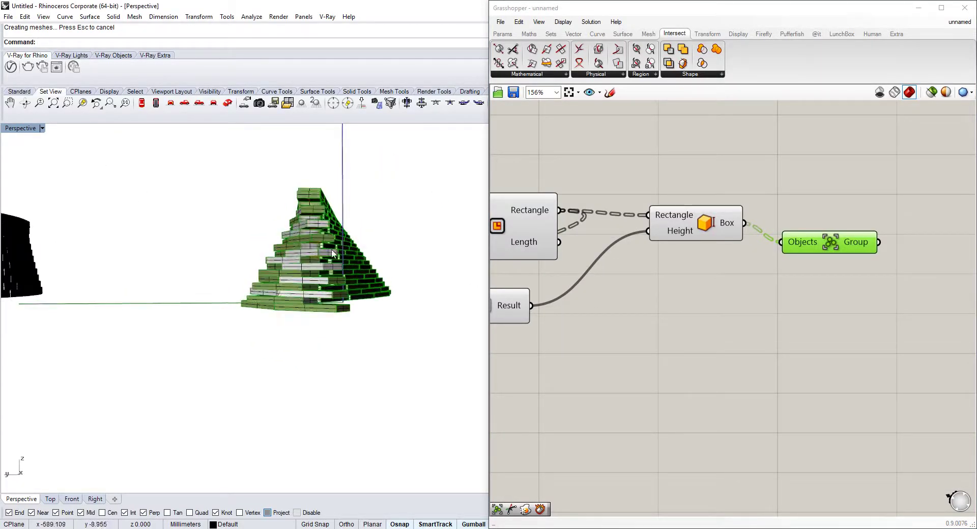
- Select the newly baked wall without its base curve and move it along the Y axis near the first wall
{"action": "left_click_drag", "start_coordinate": [228, 302], "coordinate": [229, 302]}
{"action": "scroll", "coordinate": [239, 303], "scroll_direction": "up", "scroll_amount": 5}
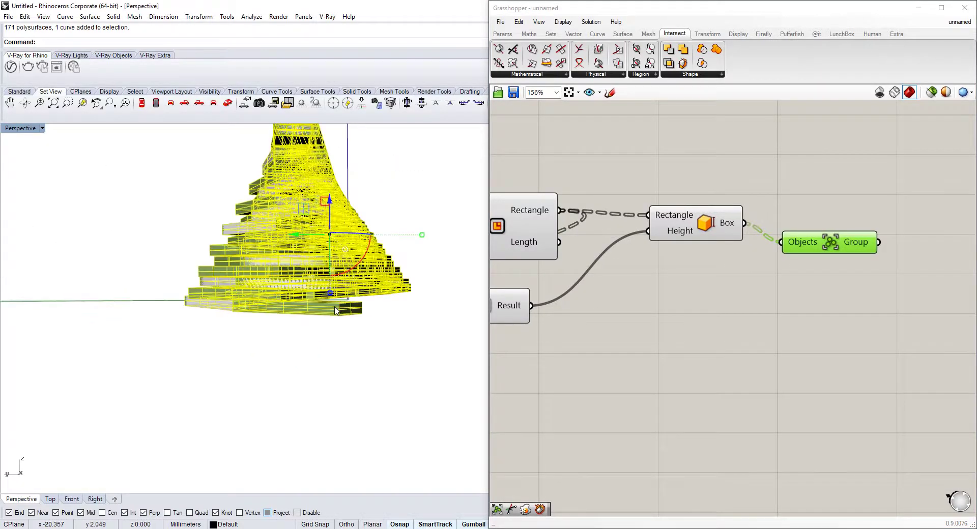
{"action": "scroll", "coordinate": [173, 294], "scroll_direction": "up", "scroll_amount": 6}
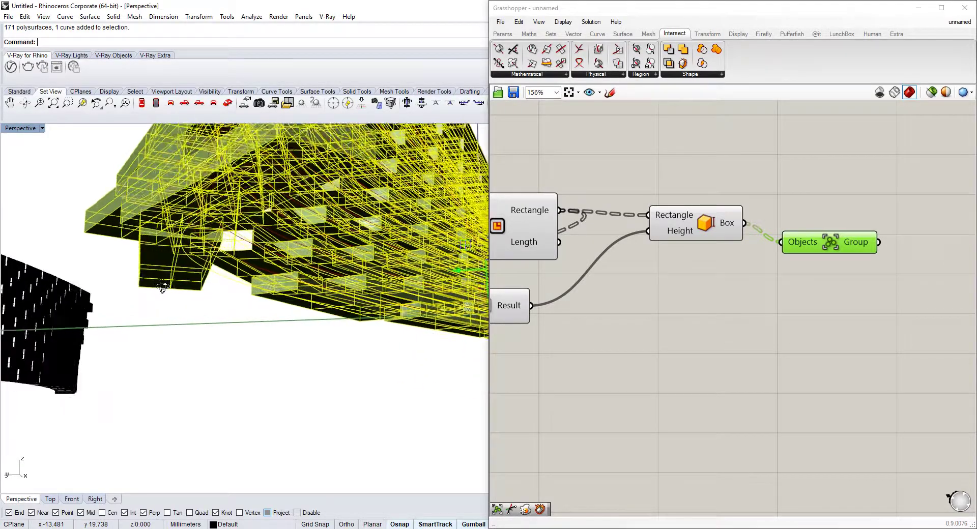
{"action": "scroll", "coordinate": [227, 295], "scroll_direction": "down", "scroll_amount": 10}
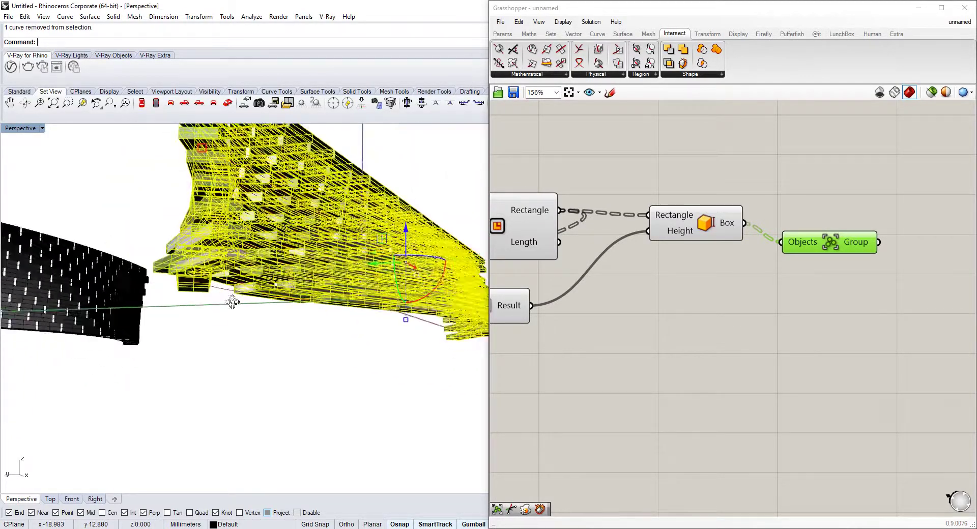
{"action": "left_click_drag", "start_coordinate": [279, 279], "coordinate": [65, 269]}
{"action": "left_click", "coordinate": [67, 263]}
- Select the wall's base curve in Rhino and display its control points with PointsOn
{"action": "scroll", "coordinate": [756, 319], "scroll_direction": "down", "scroll_amount": 1}
{"action": "scroll", "coordinate": [756, 315], "scroll_direction": "down", "scroll_amount": 1}
{"action": "right_click_drag", "start_coordinate": [756, 314], "coordinate": [879, 308]}
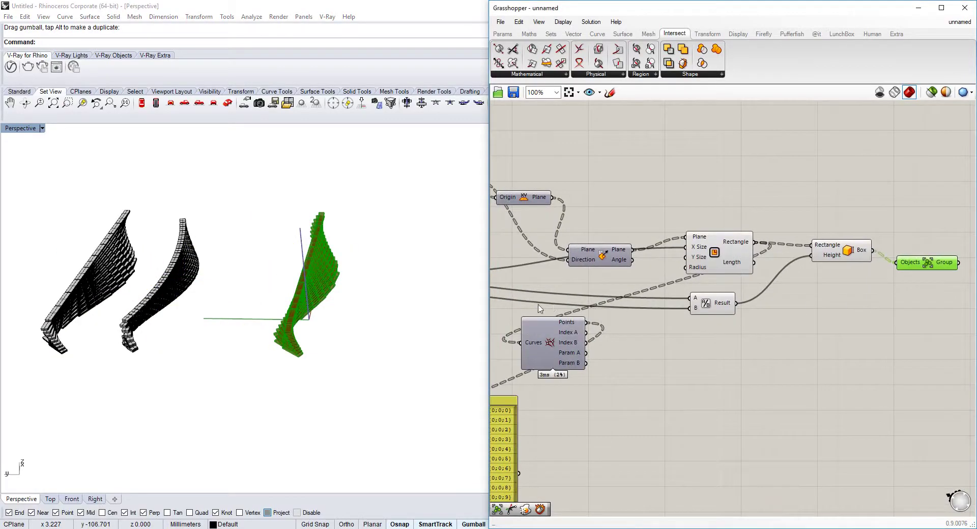
{"action": "left_click", "coordinate": [372, 310]}
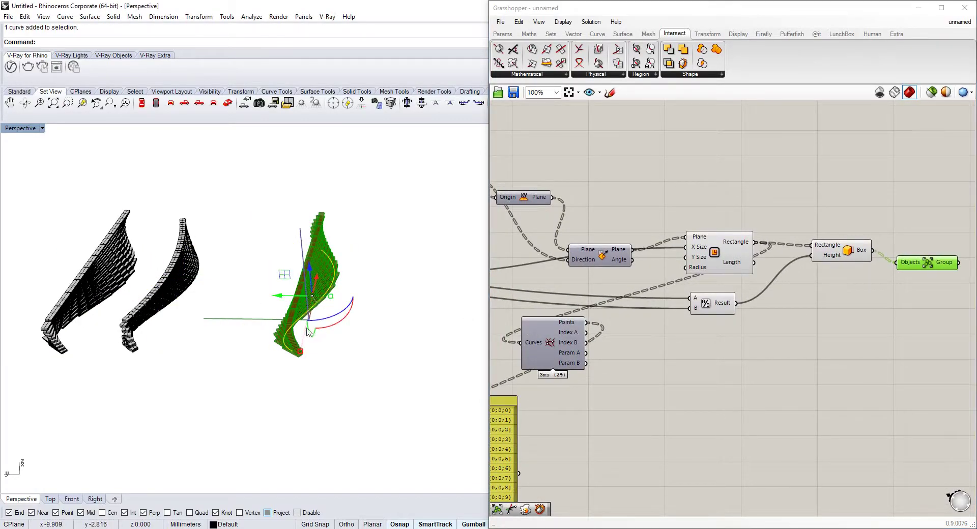
{"action": "scroll", "coordinate": [307, 301], "scroll_direction": "up", "scroll_amount": 2}
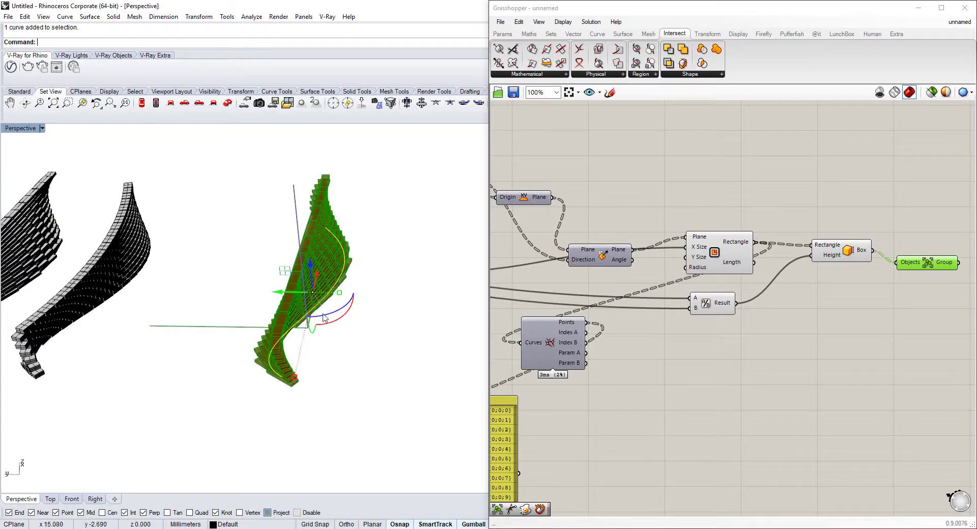
{"action": "mouse_move", "coordinate": [353, 316]}
{"action": "left_mouse_down"}
{"action": "mouse_move", "coordinate": [305, 318]}
{"action": "mouse_move", "coordinate": [350, 323]}
{"action": "left_mouse_up"}
{"action": "scroll", "coordinate": [314, 308], "scroll_direction": "up", "scroll_amount": 2}
{"action": "left_click", "coordinate": [373, 274]}
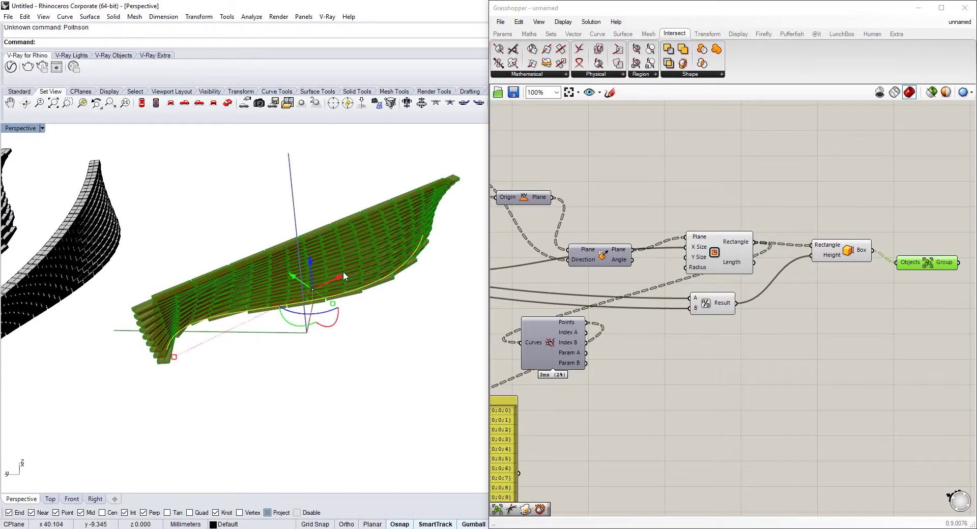
{"action": "type", "text": "PointsOn"}
{"action": "key", "text": "Return"}
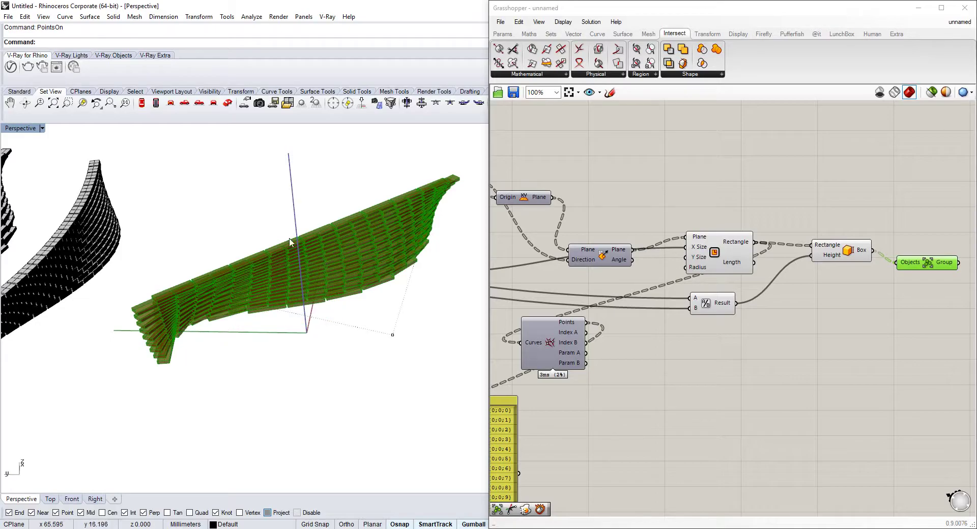
- Move the base curve's outer control point outward along the Y axis, away from the wall
{"action": "left_click_drag", "start_coordinate": [346, 404], "coordinate": [389, 412]}
{"action": "type", "text": "Z"}
{"action": "right_click_drag", "start_coordinate": [422, 371], "coordinate": [395, 339]}
{"action": "key", "text": "ctrl+z"}
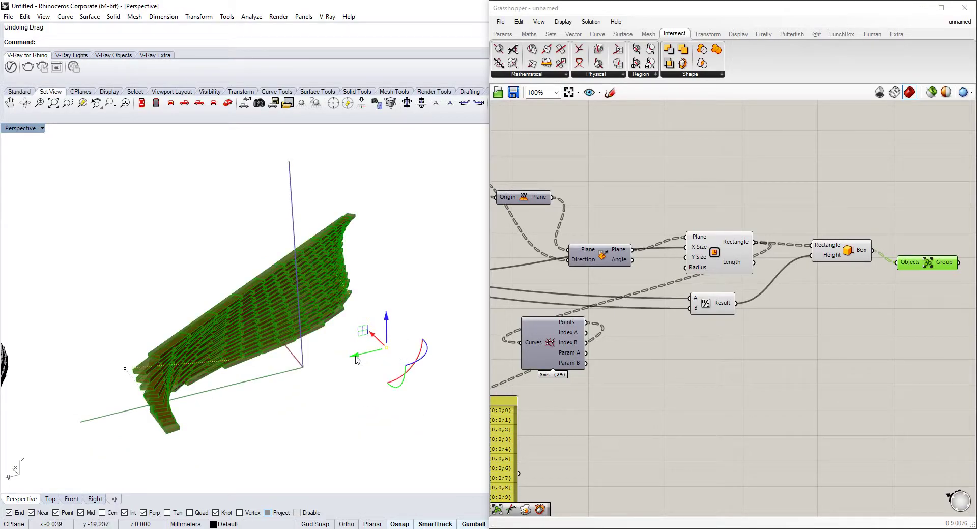
{"action": "left_click_drag", "start_coordinate": [355, 356], "coordinate": [446, 333]}
{"action": "right_click_drag", "start_coordinate": [383, 318], "coordinate": [456, 329]}
- Select the control point at the curve's near end and move it along the Y axis to flare the wall
{"action": "left_click_drag", "start_coordinate": [380, 287], "coordinate": [96, 248]}
{"action": "right_click_drag", "start_coordinate": [285, 270], "coordinate": [205, 323]}
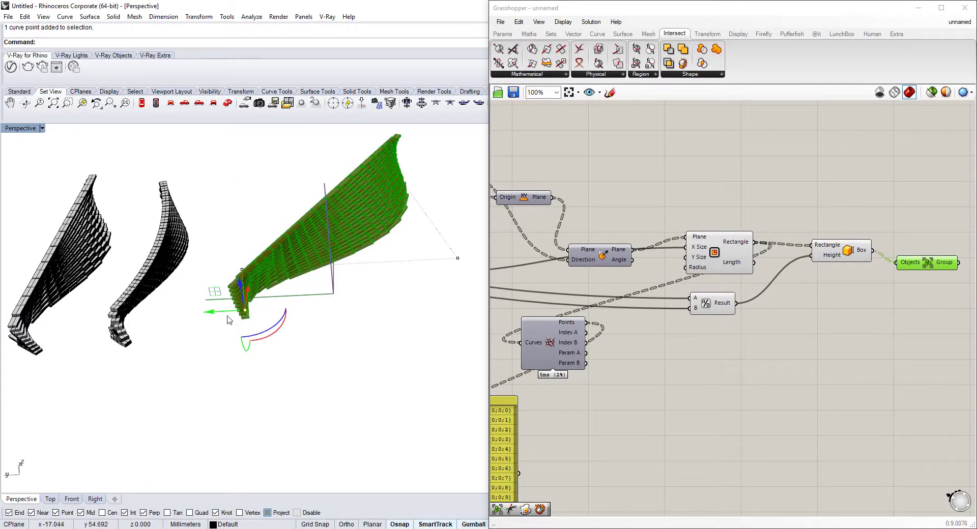
{"action": "left_click_drag", "start_coordinate": [209, 313], "coordinate": [400, 299]}
{"action": "scroll", "coordinate": [389, 285], "scroll_direction": "up", "scroll_amount": 5}
{"action": "right_click_drag", "start_coordinate": [333, 313], "coordinate": [407, 304]}
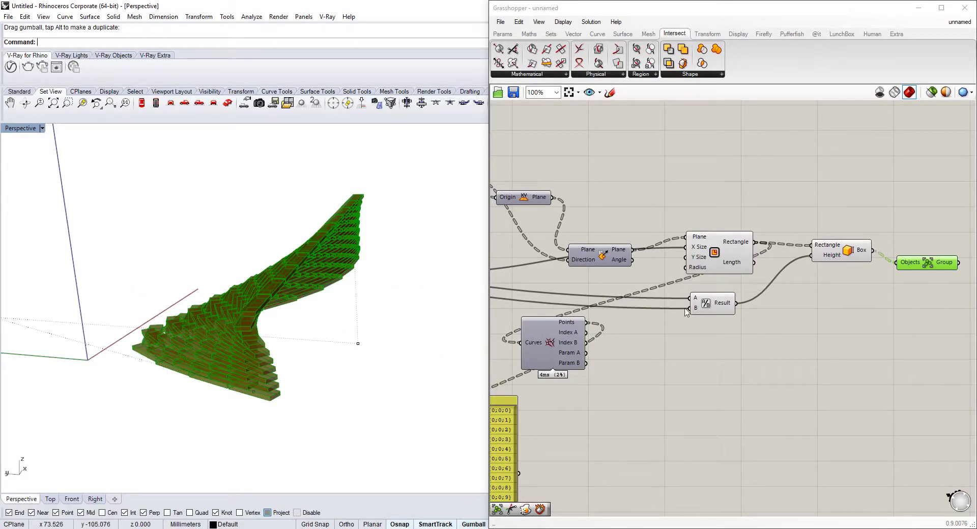
- Bake the Group component's bricks for the reshaped, flared wall
{"action": "right_click_drag", "start_coordinate": [837, 276], "coordinate": [779, 284]}
{"action": "right_click_drag", "start_coordinate": [383, 303], "coordinate": [364, 296]}
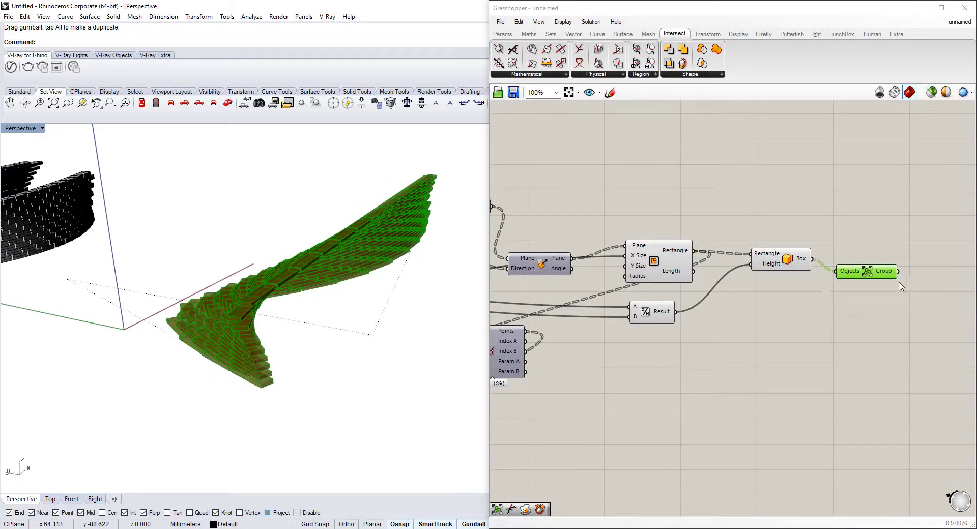
{"action": "middle_click", "coordinate": [883, 279]}
{"action": "left_click", "coordinate": [901, 295]}
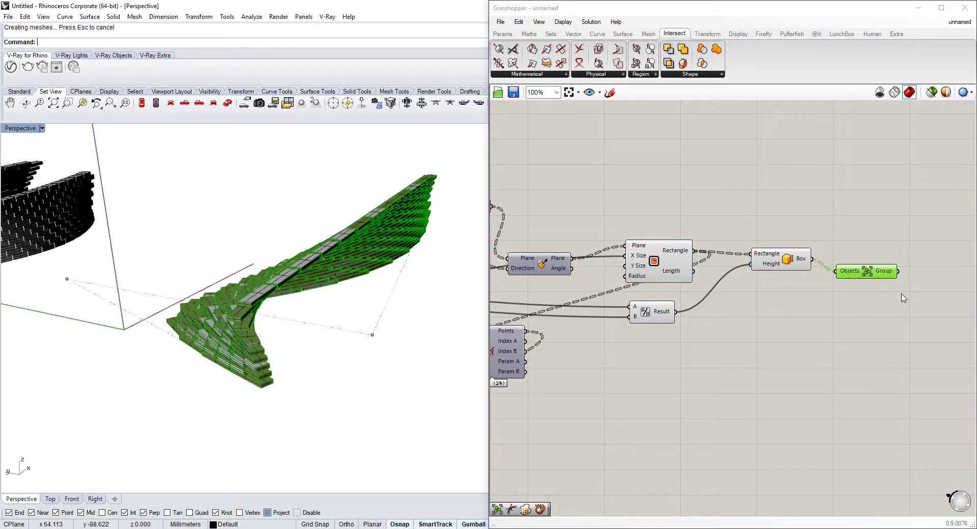
- Select the baked flared wall together with its base curve and move them along the Y axis towards the earlier walls
{"action": "scroll", "coordinate": [304, 292], "scroll_direction": "down", "scroll_amount": 5}
{"action": "right_click_drag", "start_coordinate": [425, 213], "coordinate": [442, 189]}
{"action": "left_click_drag", "start_coordinate": [429, 222], "coordinate": [247, 374]}
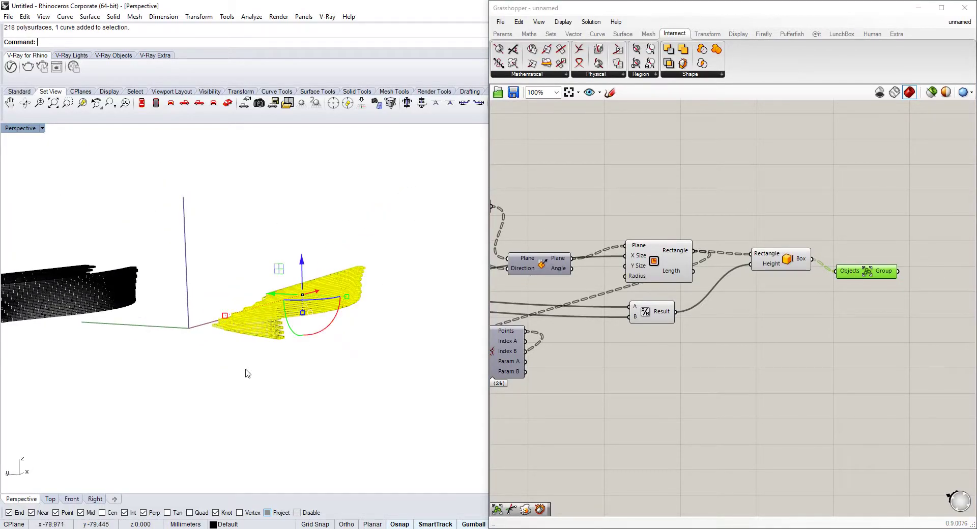
{"action": "right_click_drag", "start_coordinate": [321, 316], "coordinate": [325, 346]}
{"action": "left_click_drag", "start_coordinate": [255, 264], "coordinate": [163, 257]}
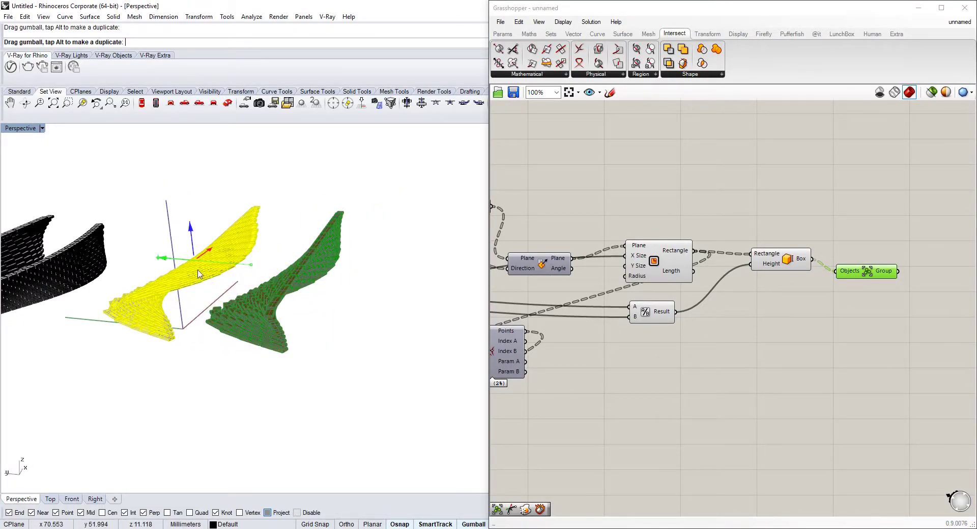
{"action": "left_click", "coordinate": [239, 279]}
- Show the hidden ground plane surface, select it and reposition it beneath the brick walls
{"action": "right_click_drag", "start_coordinate": [293, 293], "coordinate": [310, 310]}
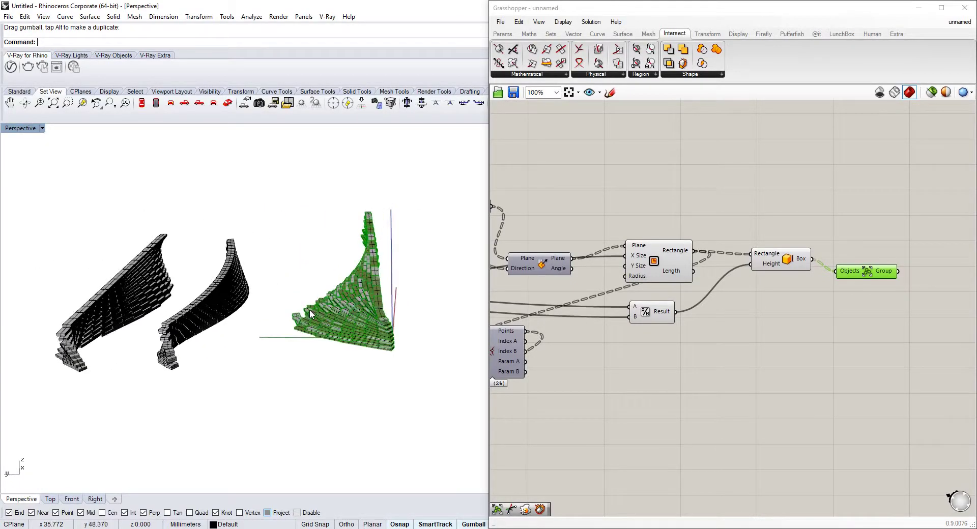
{"action": "type", "text": "S"}
{"action": "left_click", "coordinate": [309, 309]}
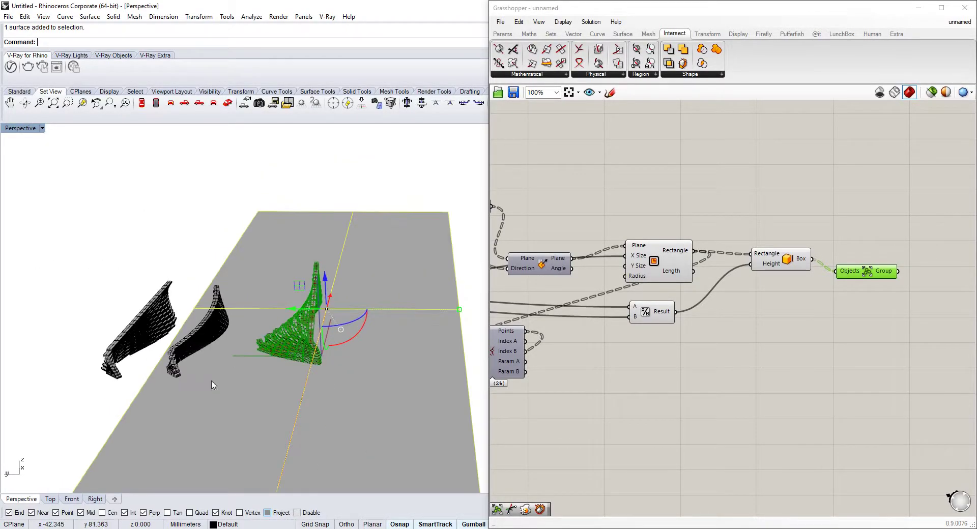
{"action": "left_click_drag", "start_coordinate": [294, 310], "coordinate": [230, 335]}
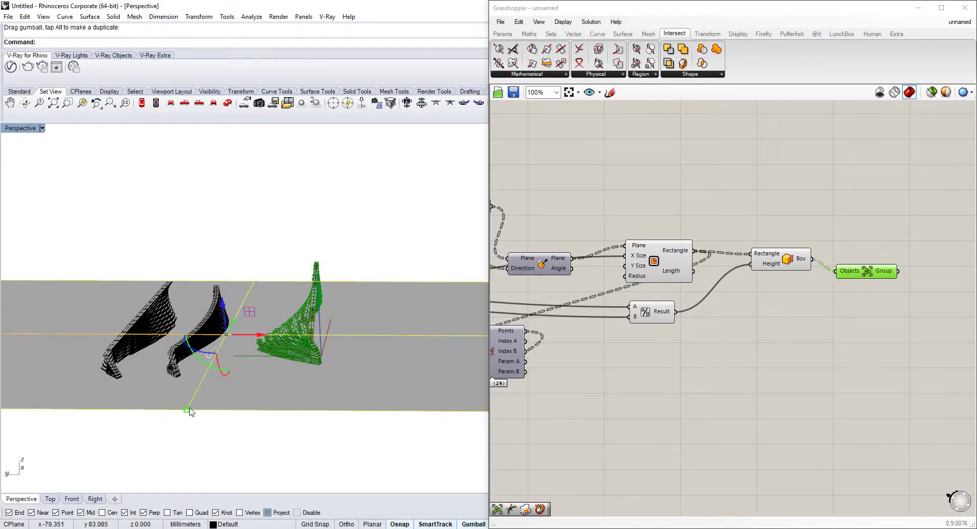
- Stretch the ground plane across its narrow direction to give a wider base around the walls
{"action": "left_click_drag", "start_coordinate": [190, 412], "coordinate": [146, 487]}
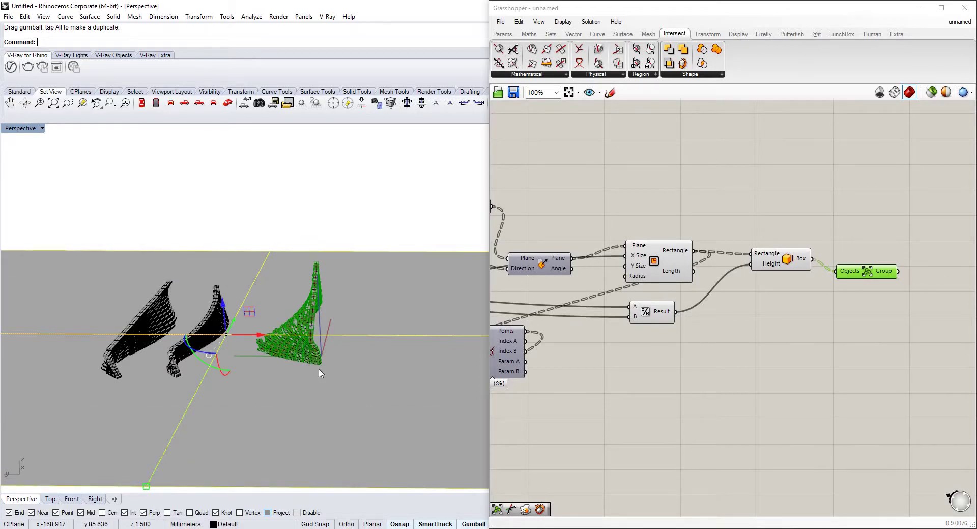
{"action": "scroll", "coordinate": [307, 355], "scroll_direction": "up", "scroll_amount": 4}
{"action": "scroll", "coordinate": [324, 294], "scroll_direction": "down", "scroll_amount": 4}
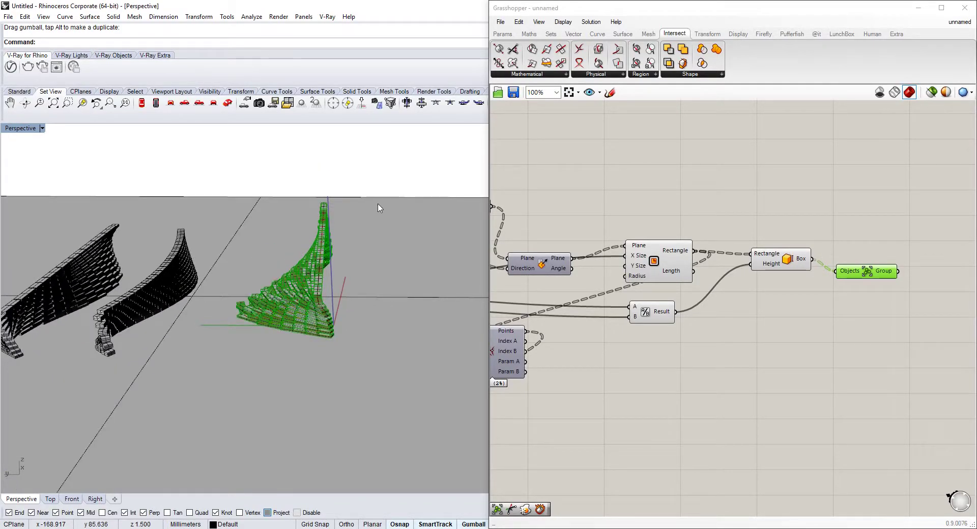
{"action": "scroll", "coordinate": [317, 213], "scroll_direction": "down", "scroll_amount": 5}
{"action": "scroll", "coordinate": [356, 229], "scroll_direction": "up", "scroll_amount": 5}
{"action": "scroll", "coordinate": [376, 247], "scroll_direction": "down", "scroll_amount": 5}
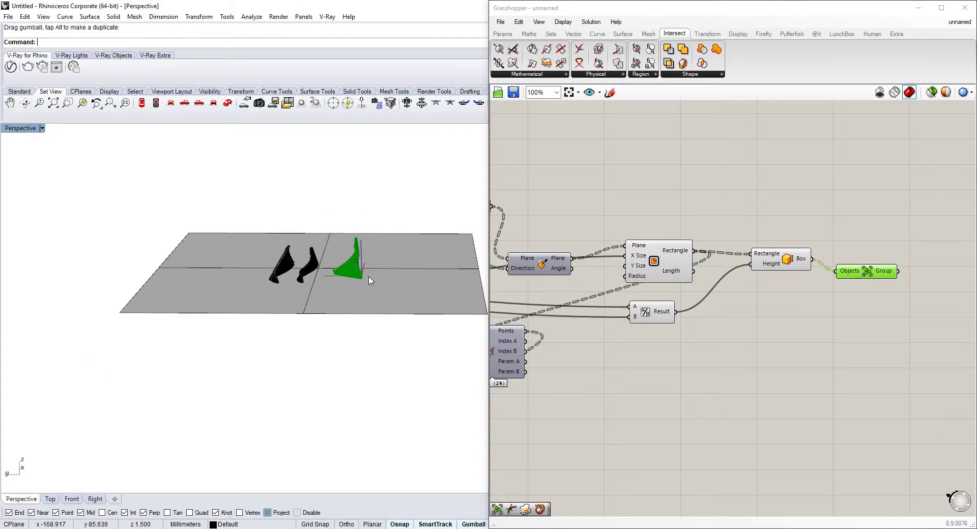
{"action": "scroll", "coordinate": [299, 212], "scroll_direction": "up", "scroll_amount": 4}
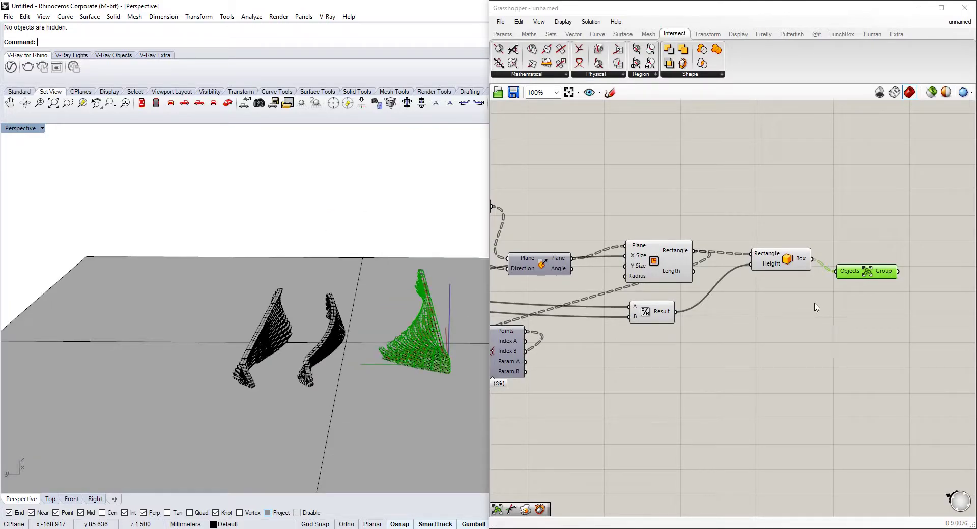
- Examine the flared wall's bricks and the other baked walls on the ground plane, both overall and from close up
{"action": "scroll", "coordinate": [804, 309], "scroll_direction": "down", "scroll_amount": 3}
{"action": "scroll", "coordinate": [789, 312], "scroll_direction": "up", "scroll_amount": 3}
{"action": "scroll", "coordinate": [411, 352], "scroll_direction": "down", "scroll_amount": 4}
{"action": "scroll", "coordinate": [411, 352], "scroll_direction": "up", "scroll_amount": 3}
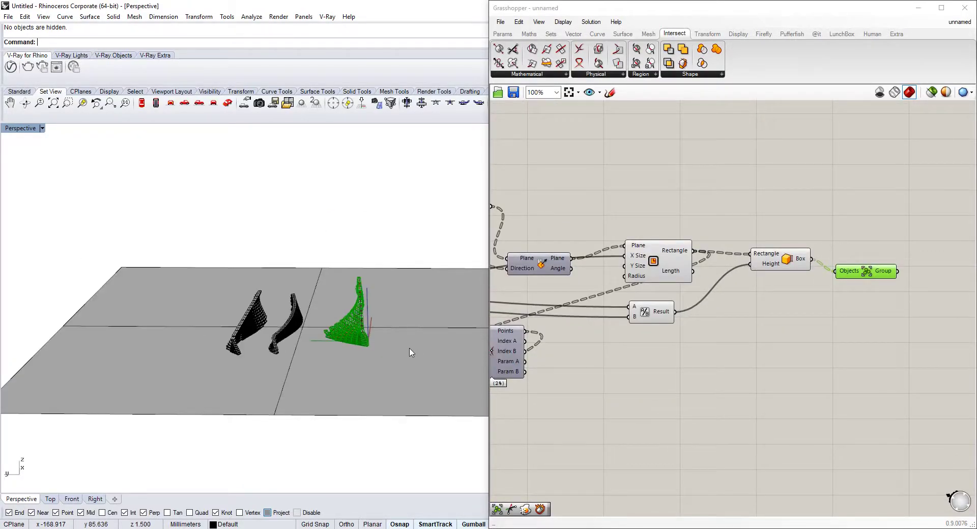
{"action": "scroll", "coordinate": [319, 328], "scroll_direction": "up", "scroll_amount": 4}
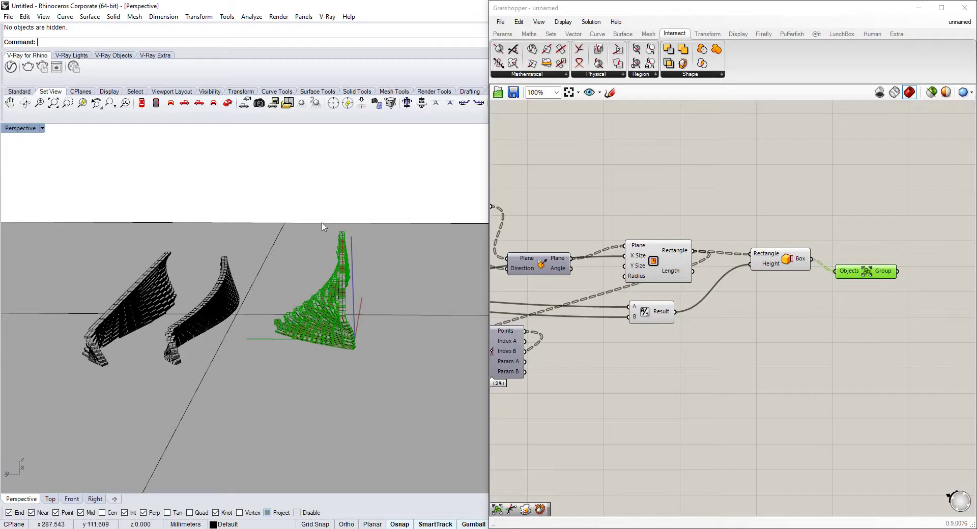
{"action": "scroll", "coordinate": [409, 246], "scroll_direction": "down", "scroll_amount": 2}
{"action": "right_click_drag", "start_coordinate": [350, 216], "coordinate": [214, 239]}
{"action": "scroll", "coordinate": [301, 216], "scroll_direction": "up", "scroll_amount": 4}
{"action": "scroll", "coordinate": [661, 273], "scroll_direction": "down", "scroll_amount": 2}
{"action": "scroll", "coordinate": [661, 273], "scroll_direction": "down", "scroll_amount": 2}
- Set the number slider feeding the Unit Z vector to 39 to make the previewed wall taller
{"action": "right_click_drag", "start_coordinate": [550, 262], "coordinate": [774, 262]}
{"action": "right_click_drag", "start_coordinate": [560, 239], "coordinate": [771, 258]}
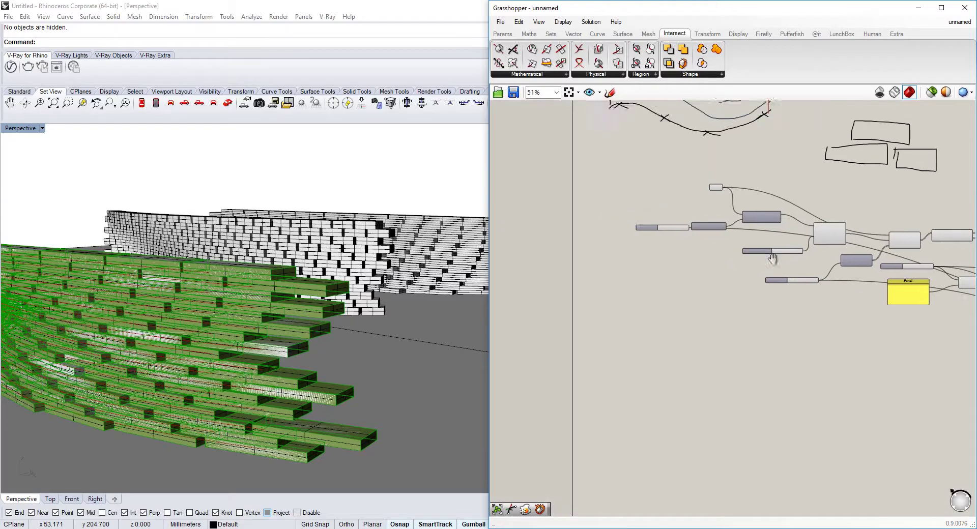
{"action": "scroll", "coordinate": [686, 220], "scroll_direction": "up", "scroll_amount": 5}
{"action": "left_click_drag", "start_coordinate": [640, 244], "coordinate": [649, 245]}
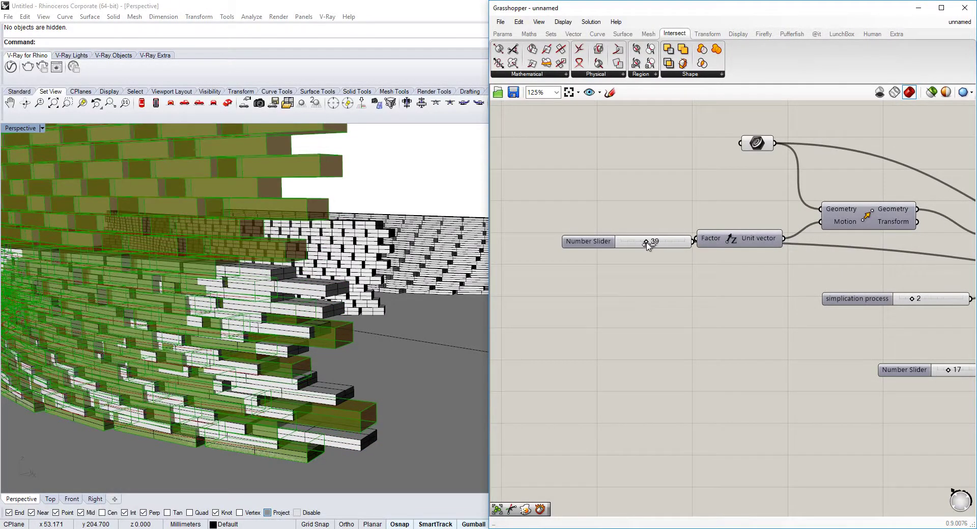
{"action": "scroll", "coordinate": [648, 241], "scroll_direction": "down", "scroll_amount": 1}
- Select the baked flared wall together with its base curve and group them
{"action": "right_click_drag", "start_coordinate": [264, 267], "coordinate": [148, 239]}
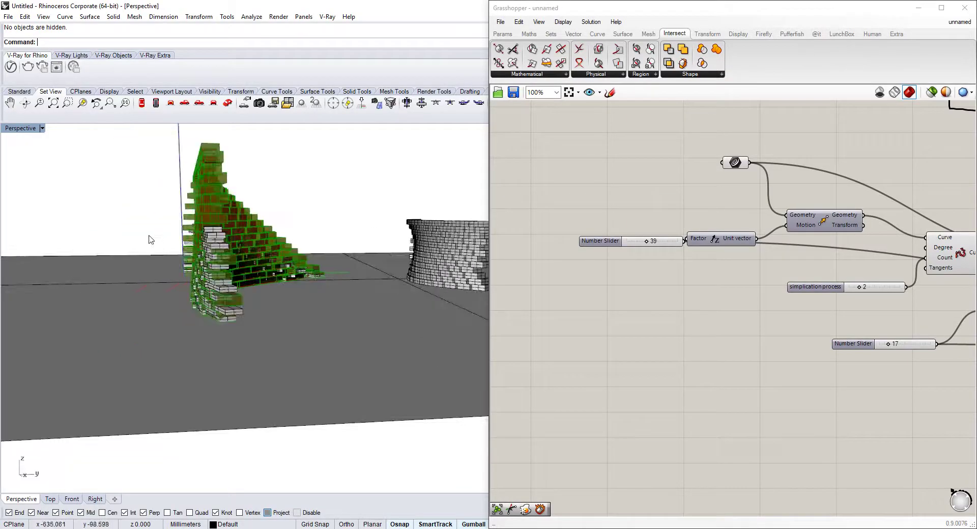
{"action": "left_click_drag", "start_coordinate": [136, 217], "coordinate": [374, 355]}
{"action": "type", "text": "Group"}
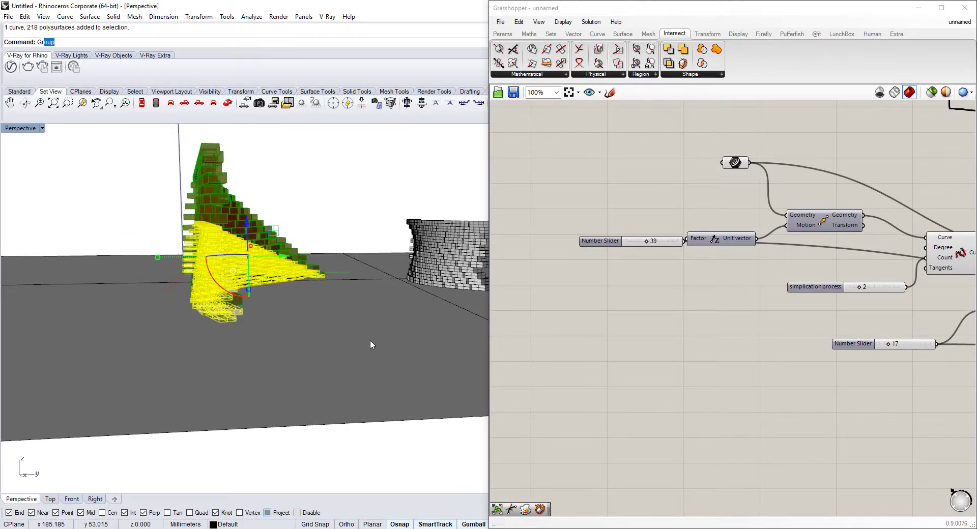
{"action": "key", "text": "Return"}
- Slightly increase the slider feeding the Unit Z vector and raise the slider that sets the Range steps
{"action": "scroll", "coordinate": [740, 255], "scroll_direction": "down", "scroll_amount": 3}
{"action": "right_click_drag", "start_coordinate": [740, 254], "coordinate": [771, 263]}
{"action": "scroll", "coordinate": [772, 263], "scroll_direction": "up", "scroll_amount": 4}
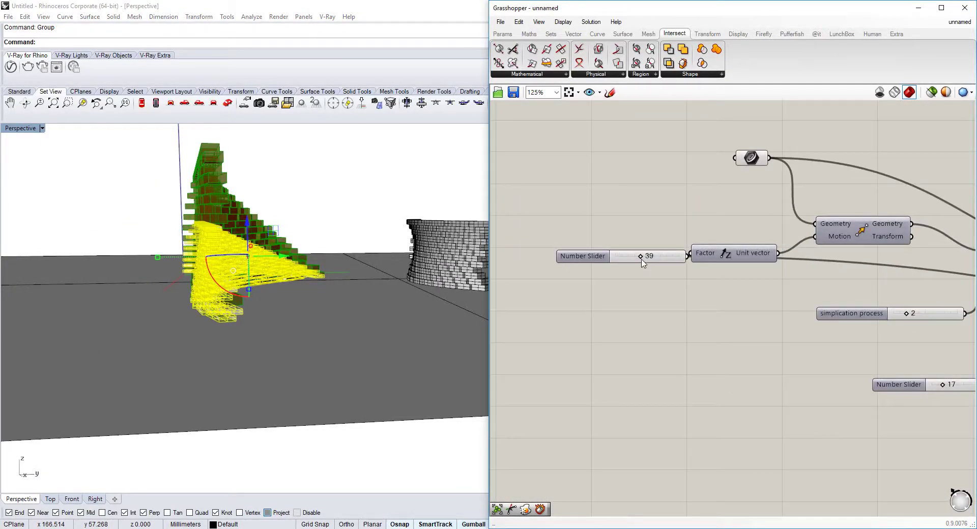
{"action": "left_click_drag", "start_coordinate": [640, 258], "coordinate": [644, 259]}
{"action": "right_click_drag", "start_coordinate": [193, 277], "coordinate": [338, 266]}
{"action": "right_click_drag", "start_coordinate": [815, 304], "coordinate": [546, 237]}
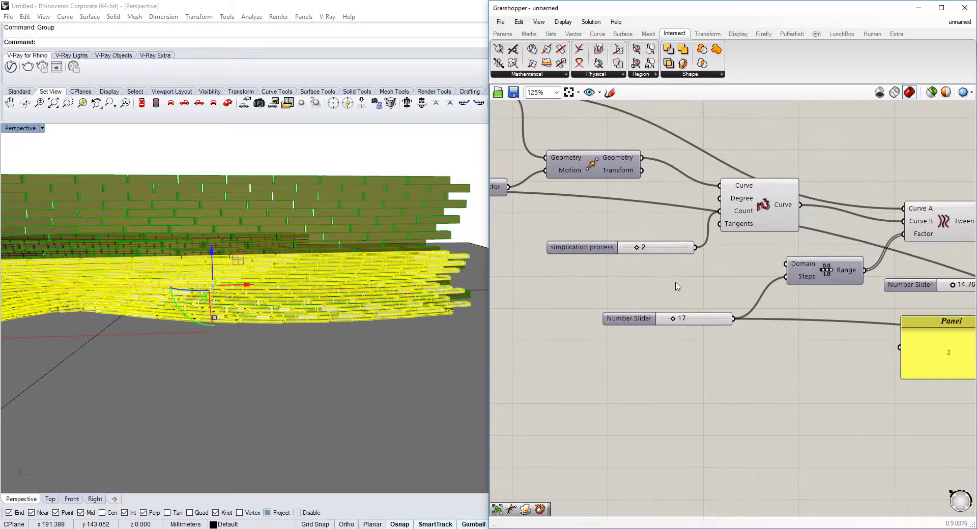
{"action": "scroll", "coordinate": [674, 289], "scroll_direction": "up", "scroll_amount": 2}
{"action": "left_click_drag", "start_coordinate": [672, 336], "coordinate": [691, 334]}
- Set the number slider feeding the Subtraction component's B input to 1.000
{"action": "scroll", "coordinate": [641, 229], "scroll_direction": "down", "scroll_amount": 4}
{"action": "right_click_drag", "start_coordinate": [923, 238], "coordinate": [738, 236]}
{"action": "right_click_drag", "start_coordinate": [860, 346], "coordinate": [692, 300]}
{"action": "scroll", "coordinate": [687, 304], "scroll_direction": "up", "scroll_amount": 3}
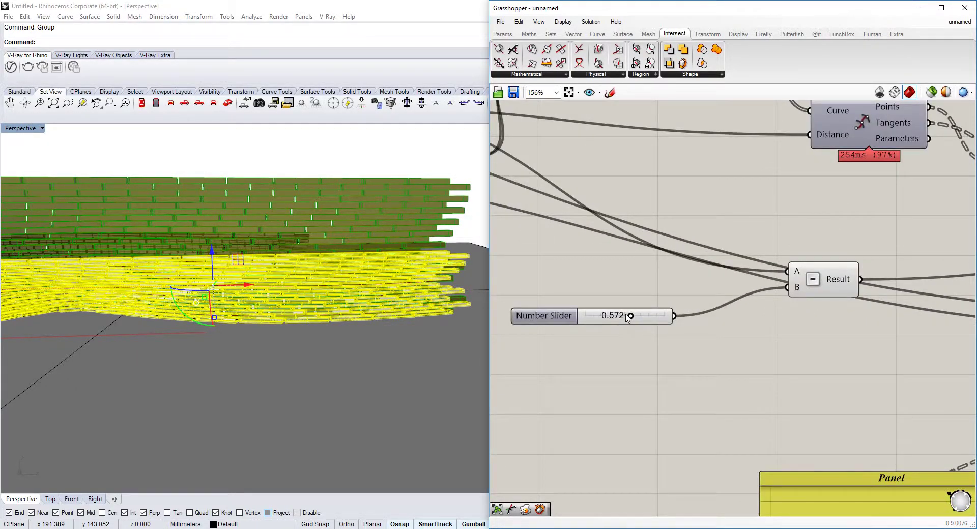
{"action": "left_click_drag", "start_coordinate": [629, 316], "coordinate": [702, 319]}
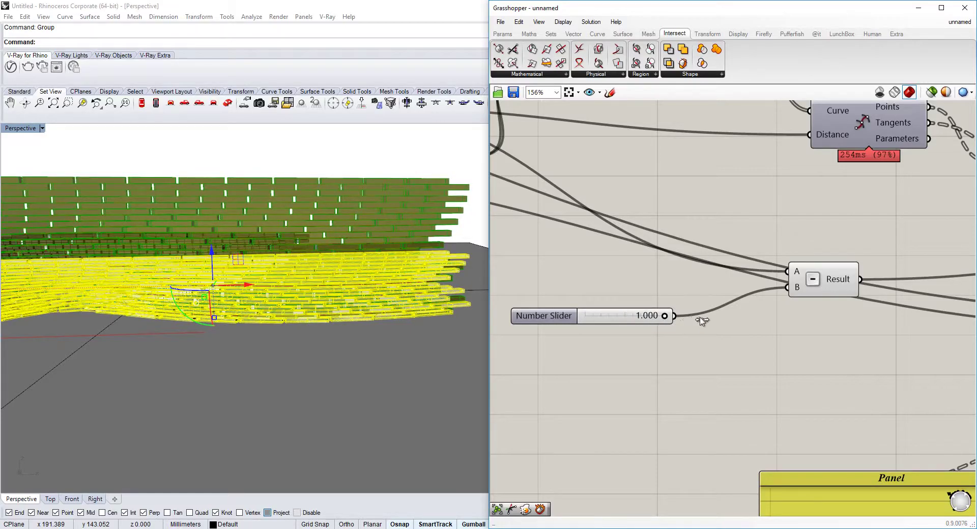
- Move the grouped flared wall and its base curve along the Y axis, away from the earlier walls
{"action": "scroll", "coordinate": [224, 219], "scroll_direction": "down", "scroll_amount": 7}
{"action": "scroll", "coordinate": [702, 246], "scroll_direction": "down", "scroll_amount": 2}
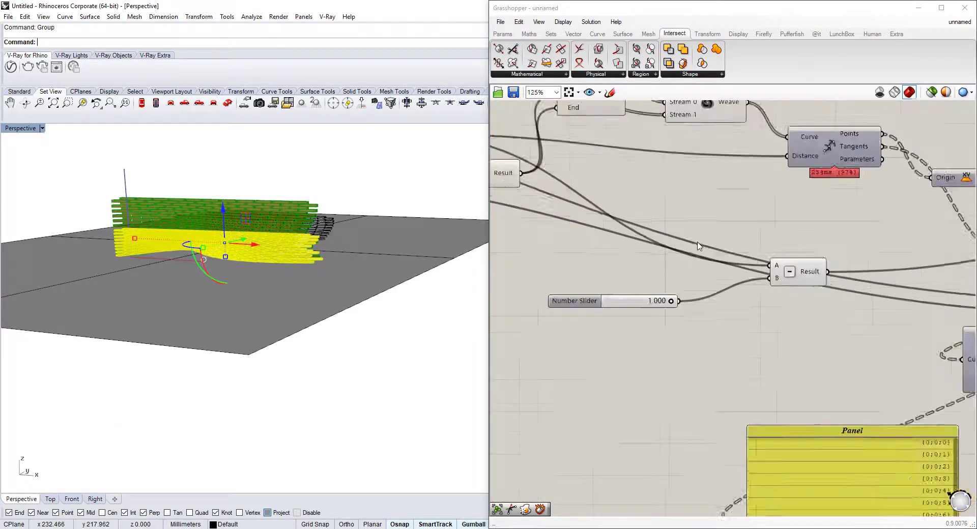
{"action": "right_click_drag", "start_coordinate": [746, 236], "coordinate": [570, 234]}
{"action": "scroll", "coordinate": [570, 234], "scroll_direction": "down", "scroll_amount": 3}
{"action": "right_click_drag", "start_coordinate": [869, 254], "coordinate": [693, 233]}
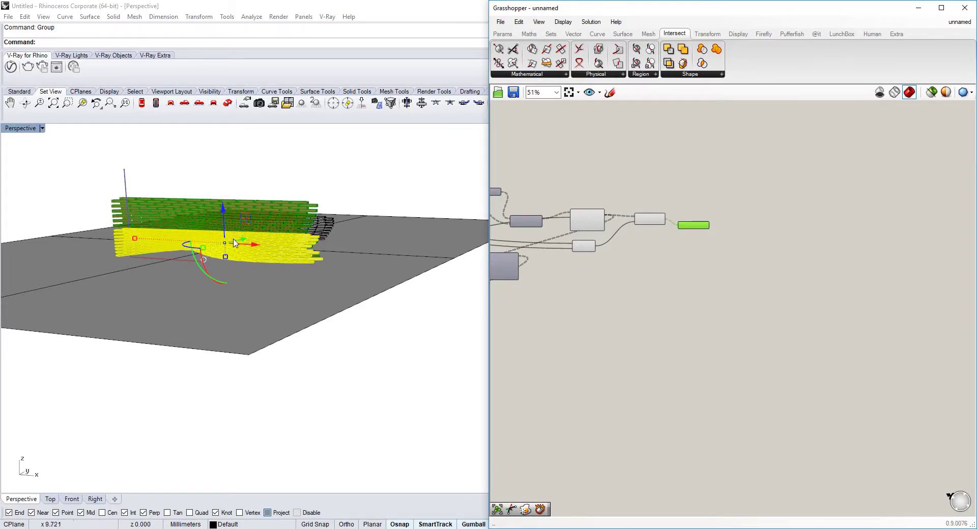
{"action": "left_click_drag", "start_coordinate": [243, 245], "coordinate": [178, 257]}
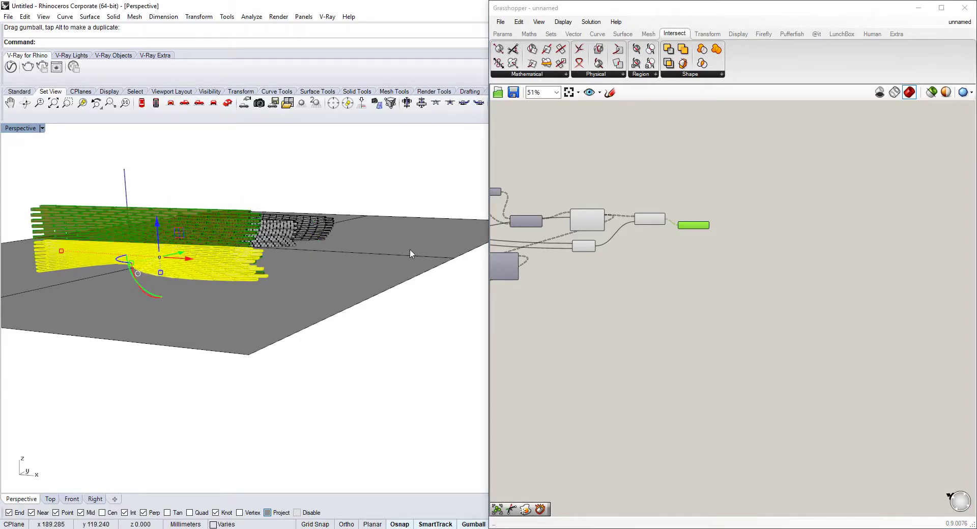
- Bake the Group component's bricks for the taller wall
{"action": "scroll", "coordinate": [667, 230], "scroll_direction": "up", "scroll_amount": 4}
{"action": "middle_click", "coordinate": [728, 222]}
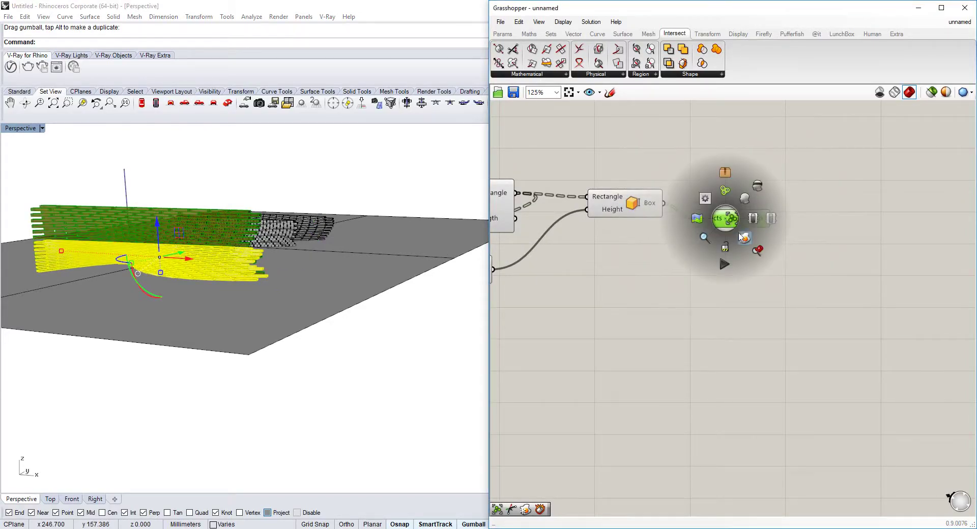
{"action": "left_click", "coordinate": [740, 235]}
- Move the grouped flared wall and its curve back along the Y axis, clear of the new bake, and deselect it
{"action": "right_click_drag", "start_coordinate": [229, 218], "coordinate": [195, 236]}
{"action": "left_click_drag", "start_coordinate": [213, 231], "coordinate": [283, 215]}
{"action": "right_click_drag", "start_coordinate": [281, 217], "coordinate": [300, 250]}
{"action": "left_click", "coordinate": [349, 216]}
- Frame the brick walls in the perspective view, render them with V-Ray and show the frame buffer
{"action": "scroll", "coordinate": [349, 216], "scroll_direction": "down", "scroll_amount": 4}
{"action": "scroll", "coordinate": [300, 253], "scroll_direction": "up", "scroll_amount": 5}
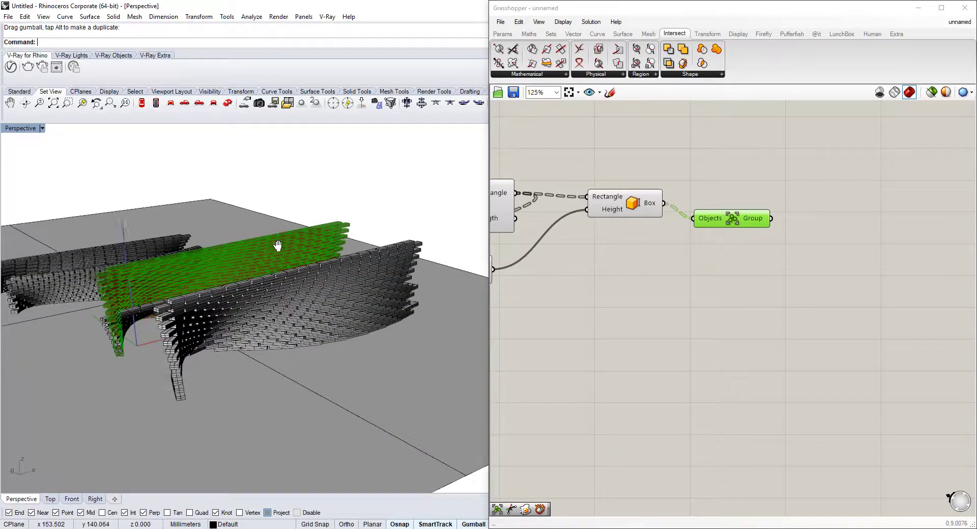
{"action": "left_click", "coordinate": [32, 69]}
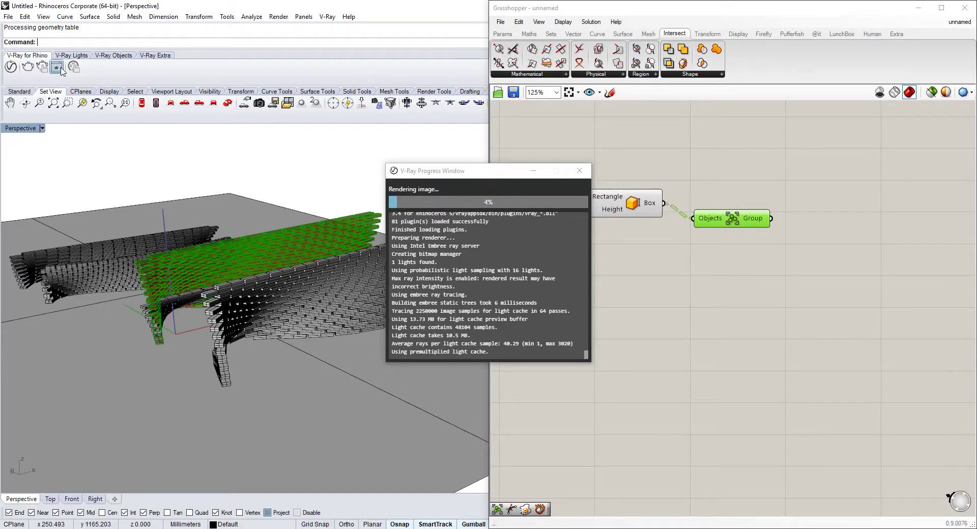
{"action": "left_click", "coordinate": [60, 69]}
- Inspect the rendered walls and their brick openings in the V-Ray frame buffer, and return to the model
{"action": "scroll", "coordinate": [476, 320], "scroll_direction": "down", "scroll_amount": 1}
{"action": "scroll", "coordinate": [378, 279], "scroll_direction": "up", "scroll_amount": 1}
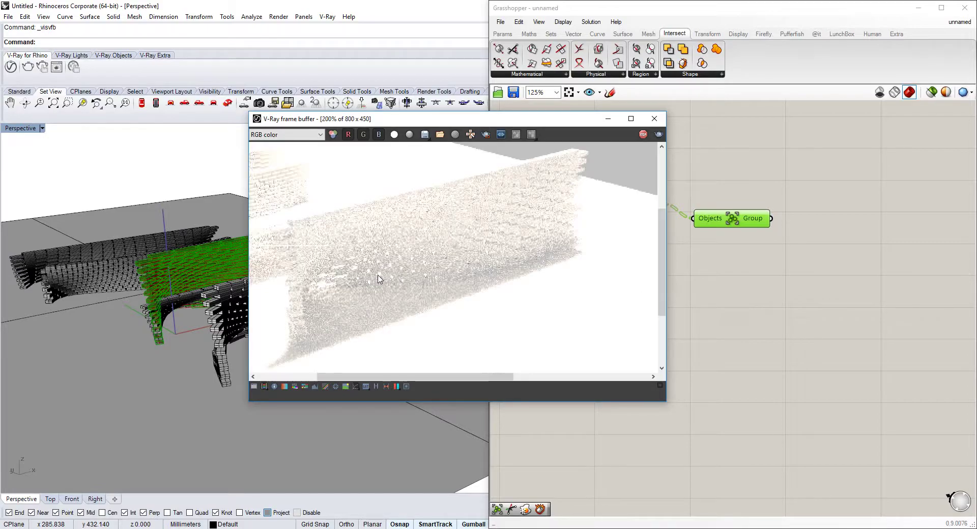
{"action": "scroll", "coordinate": [448, 232], "scroll_direction": "down", "scroll_amount": 1}
{"action": "scroll", "coordinate": [375, 244], "scroll_direction": "up", "scroll_amount": 1}
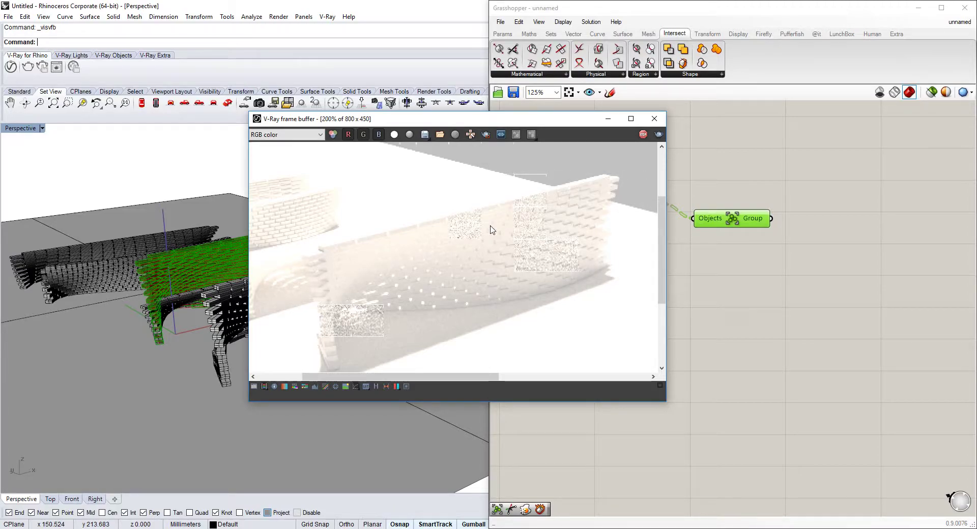
{"action": "scroll", "coordinate": [490, 229], "scroll_direction": "down", "scroll_amount": 1}
{"action": "scroll", "coordinate": [358, 251], "scroll_direction": "up", "scroll_amount": 1}
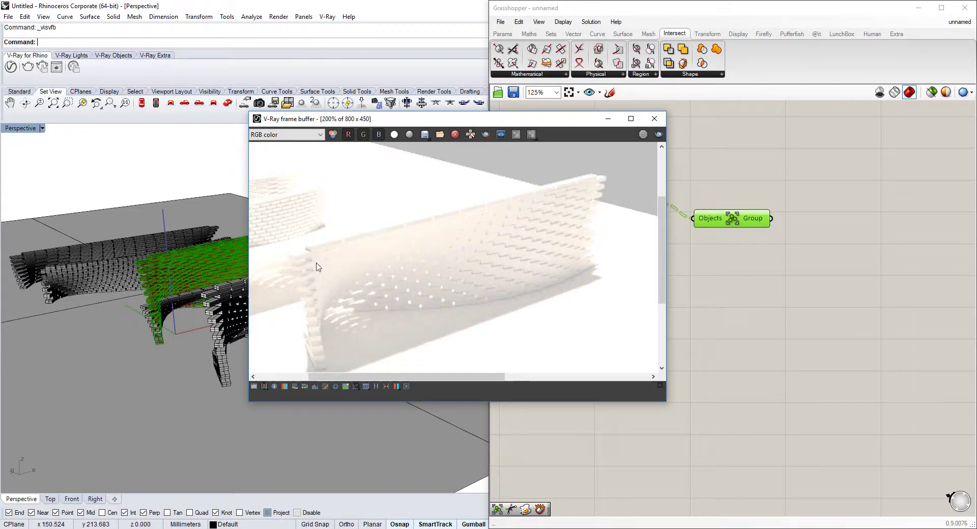
{"action": "left_click", "coordinate": [479, 104]}
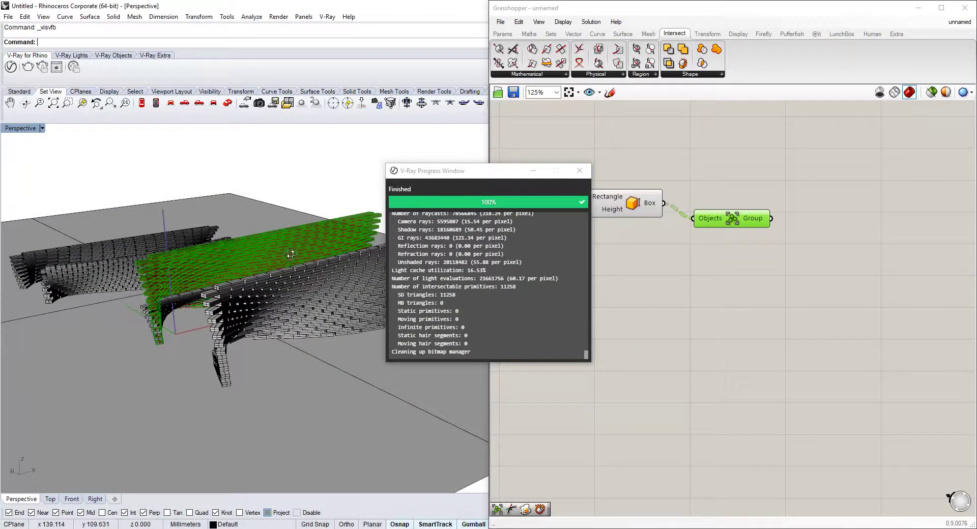
- Frame a low, close-up view of the end of the tall wall and render it with V-Ray
{"action": "right_click_drag", "start_coordinate": [315, 265], "coordinate": [230, 268]}
{"action": "scroll", "coordinate": [265, 264], "scroll_direction": "up", "scroll_amount": 4}
{"action": "scroll", "coordinate": [229, 267], "scroll_direction": "up", "scroll_amount": 3}
{"action": "scroll", "coordinate": [245, 269], "scroll_direction": "down", "scroll_amount": 3}
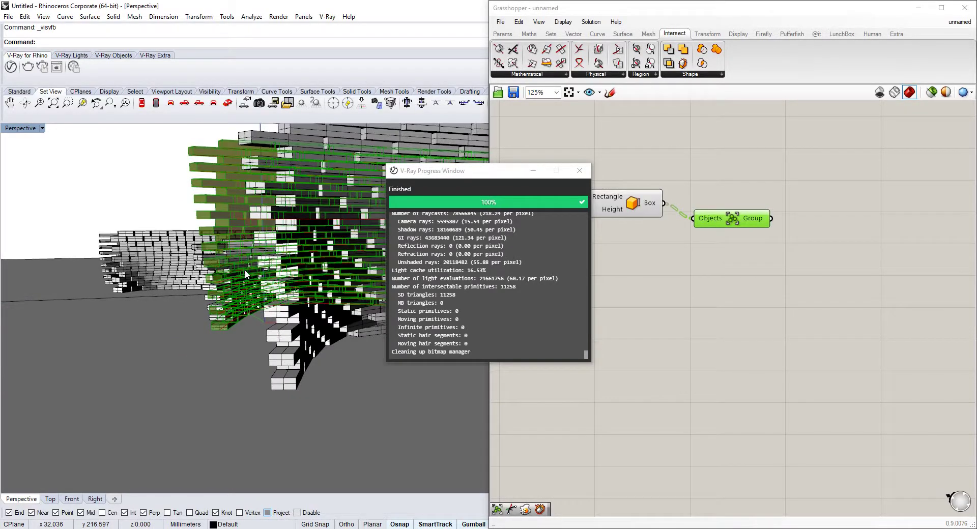
{"action": "left_click", "coordinate": [41, 67]}
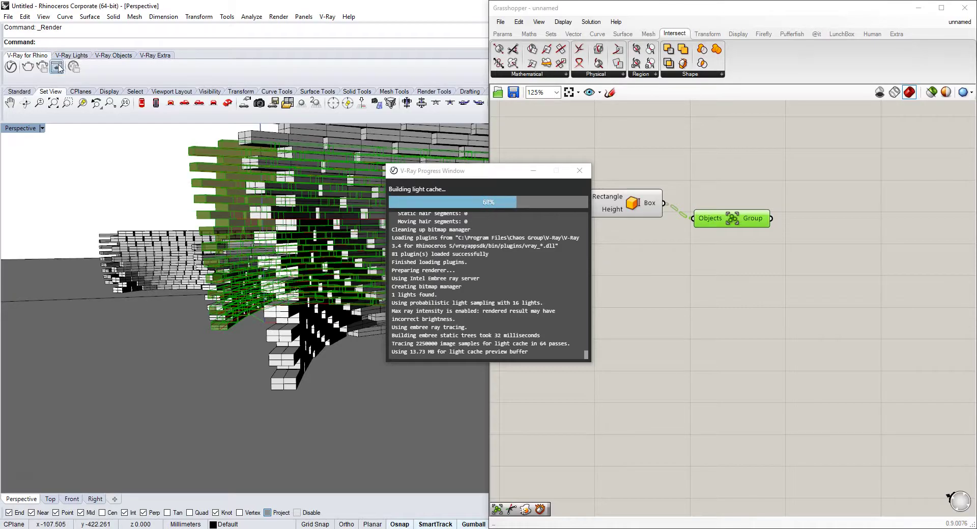
- Inspect the close-up render in the V-Ray frame buffer and maximize its window
{"action": "scroll", "coordinate": [552, 207], "scroll_direction": "down", "scroll_amount": 1}
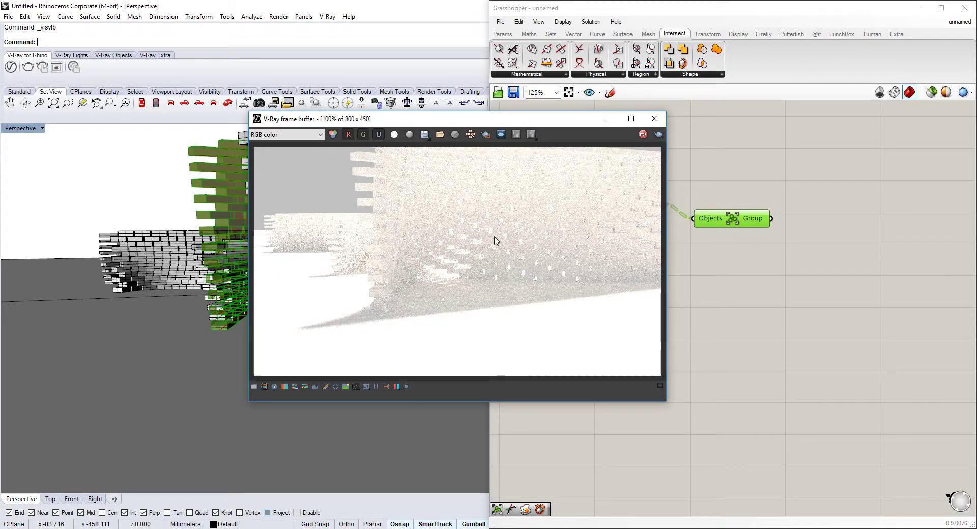
{"action": "scroll", "coordinate": [375, 222], "scroll_direction": "up", "scroll_amount": 1}
{"action": "scroll", "coordinate": [444, 250], "scroll_direction": "down", "scroll_amount": 1}
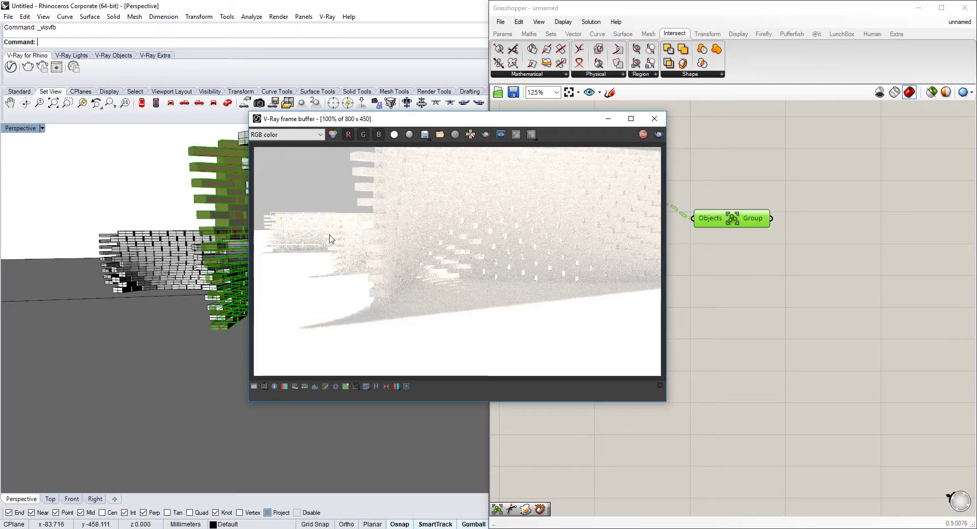
{"action": "scroll", "coordinate": [331, 239], "scroll_direction": "up", "scroll_amount": 2}
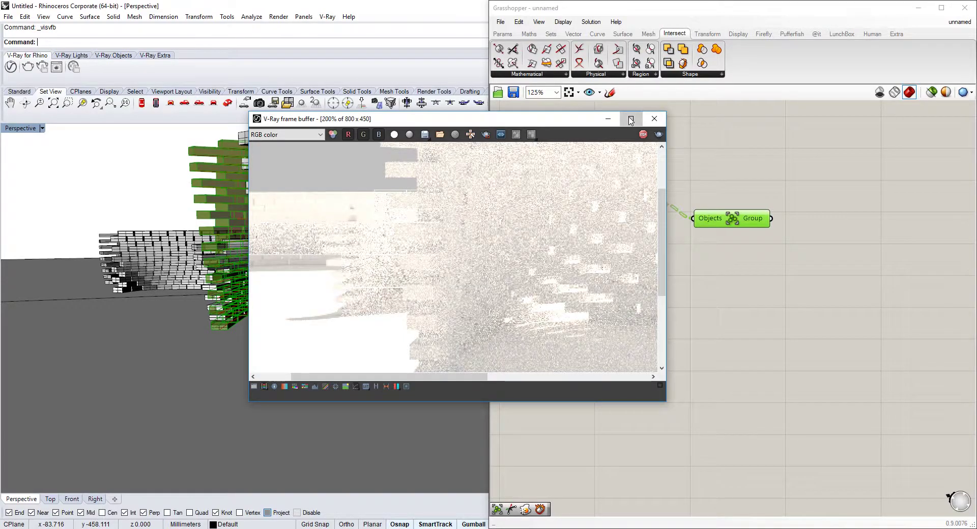
{"action": "left_click", "coordinate": [630, 118]}
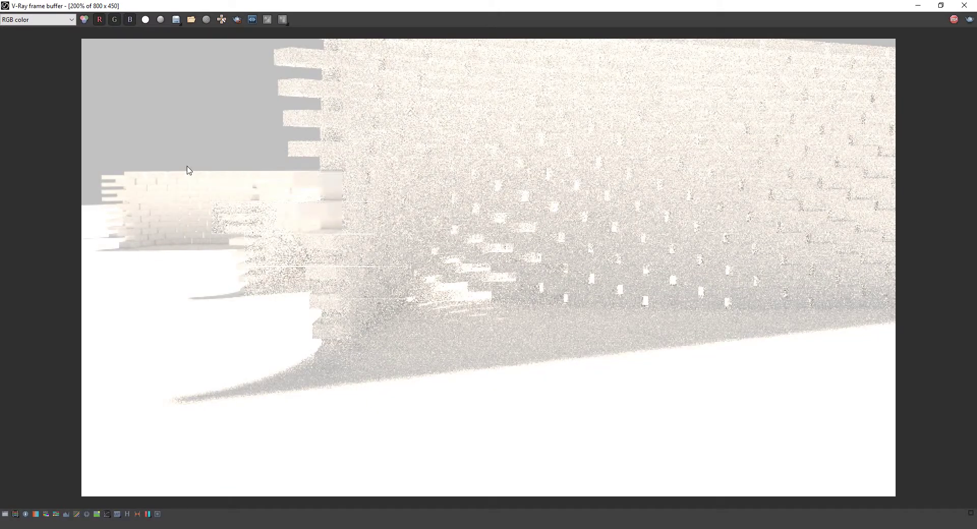